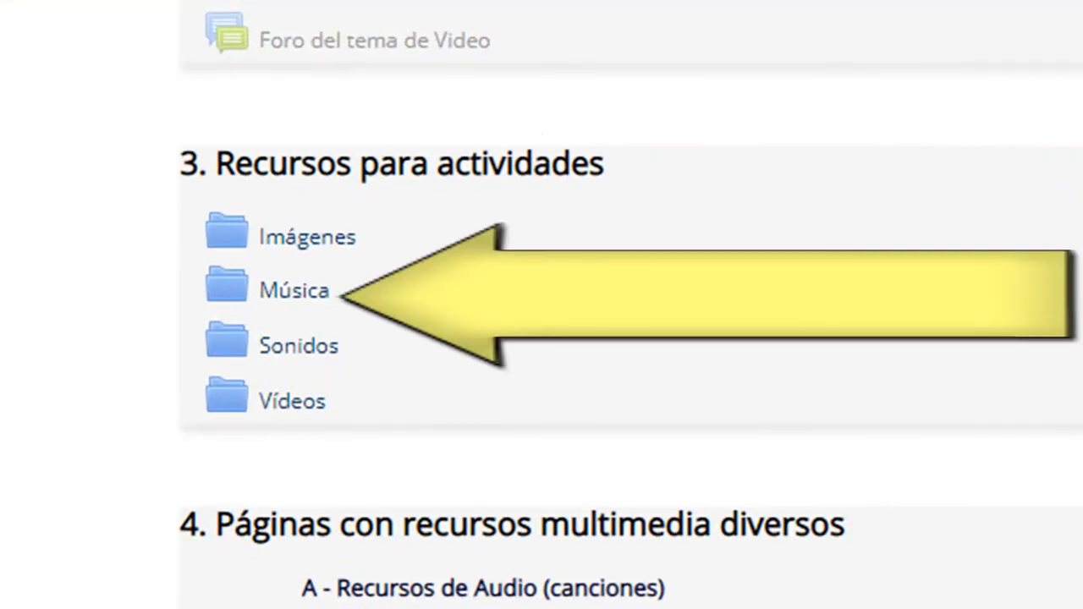
- Open the Música folder under Recursos para actividades to view its audio files, and switch to Audacity
click(317, 297)
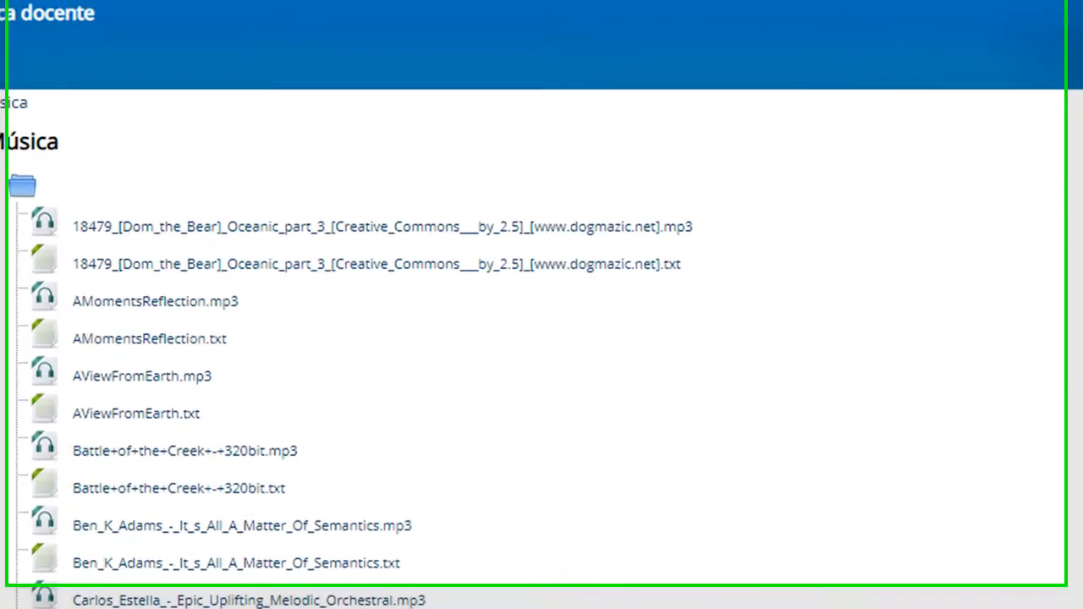
key(super)
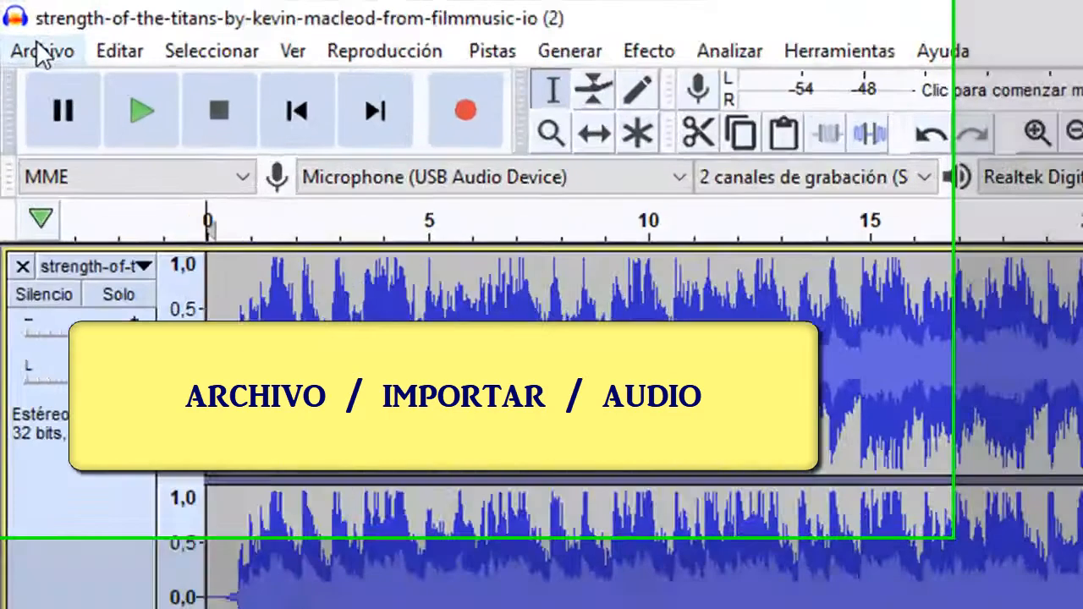
- Import the strength-of-the-titans audio file from the MUSICA_CURSO folder
click(14, 17)
mouse_move(169, 358)
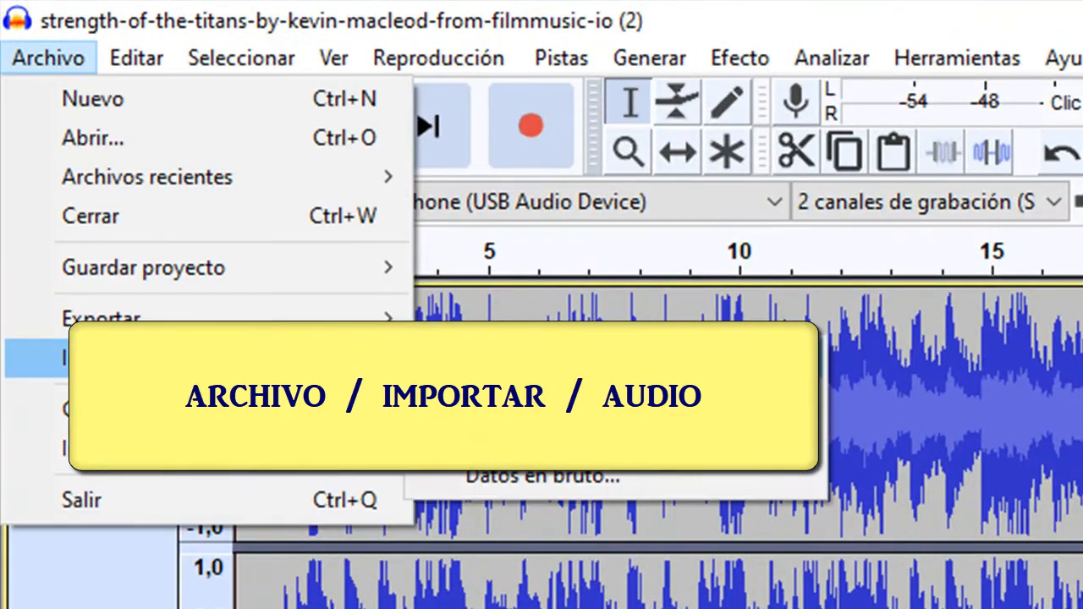
click(495, 363)
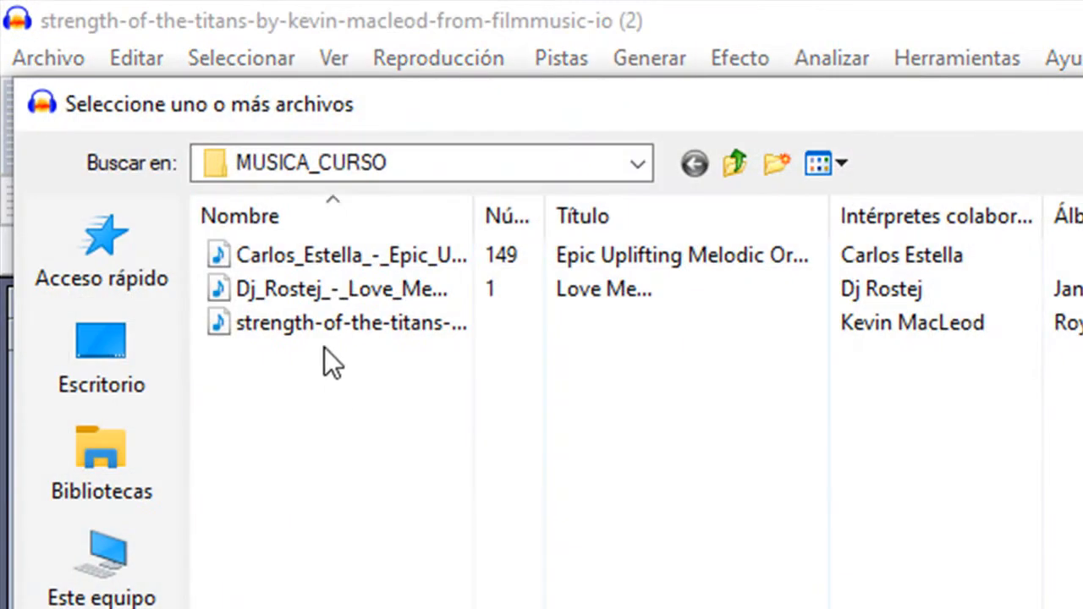
click(338, 323)
key(Return)
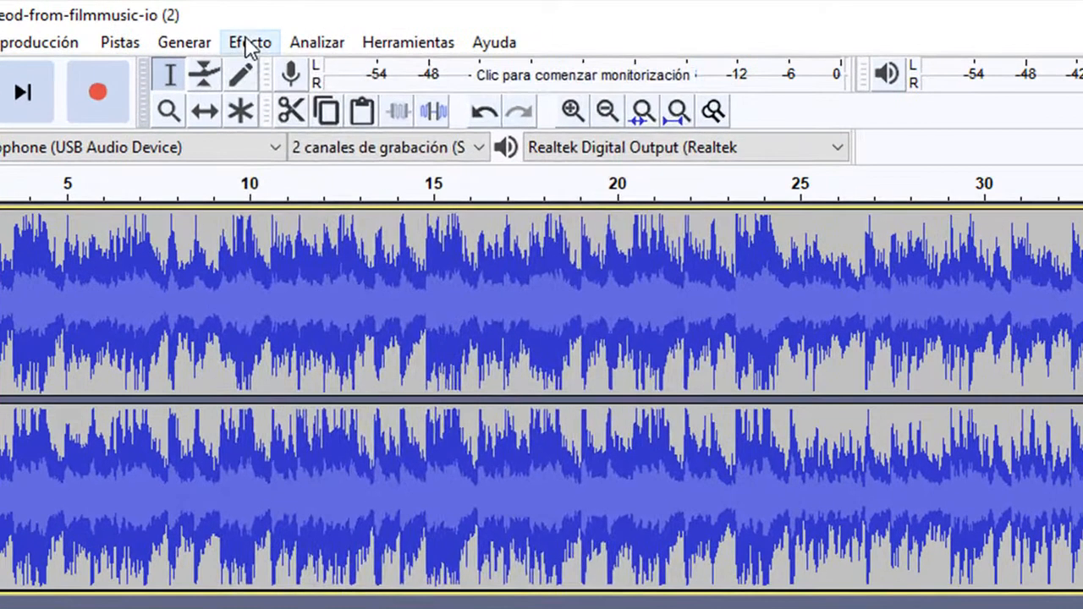
- Cut the near-silent section at the very start of the track and play back the trimmed opening
click(250, 44)
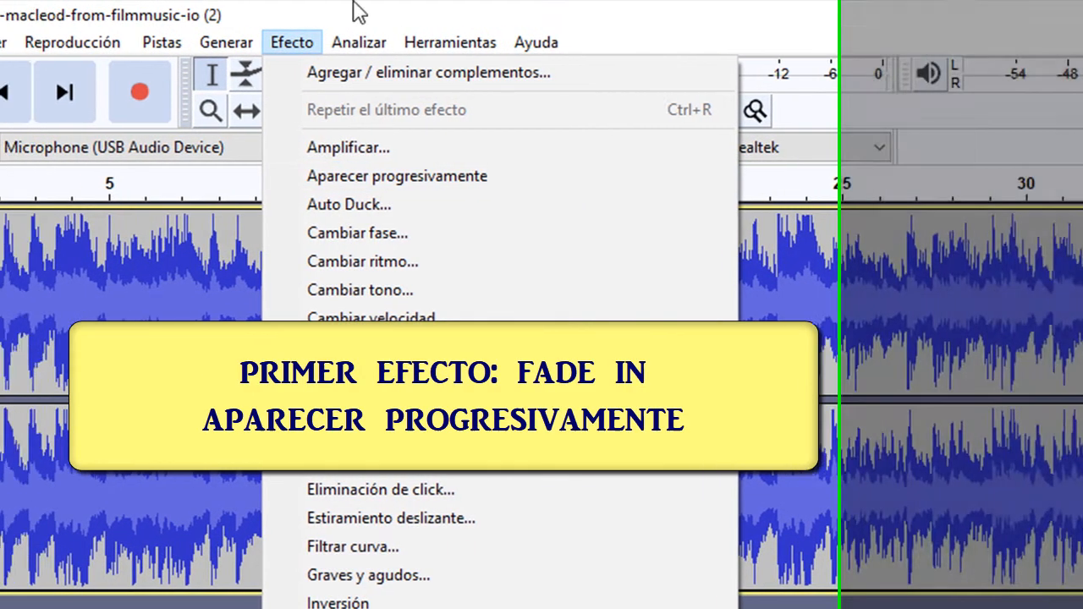
click(484, 9)
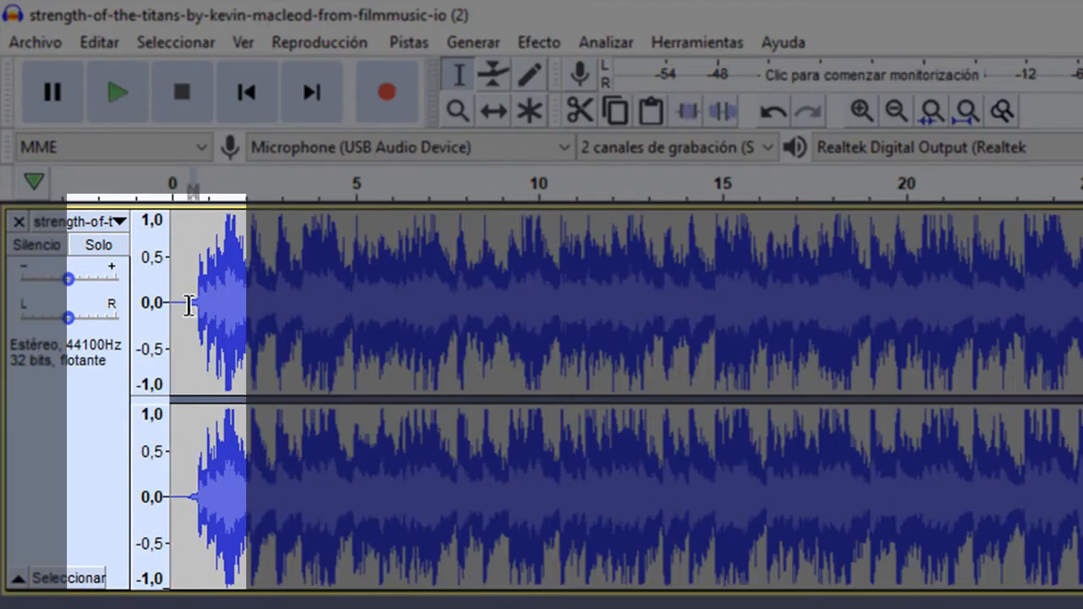
drag(189, 305, 163, 305)
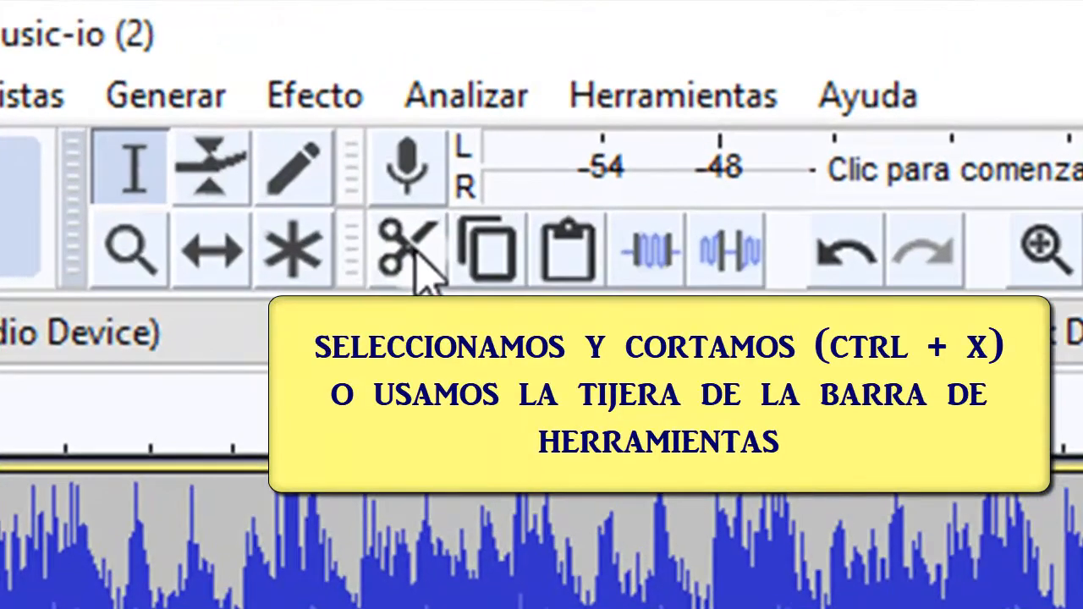
click(559, 127)
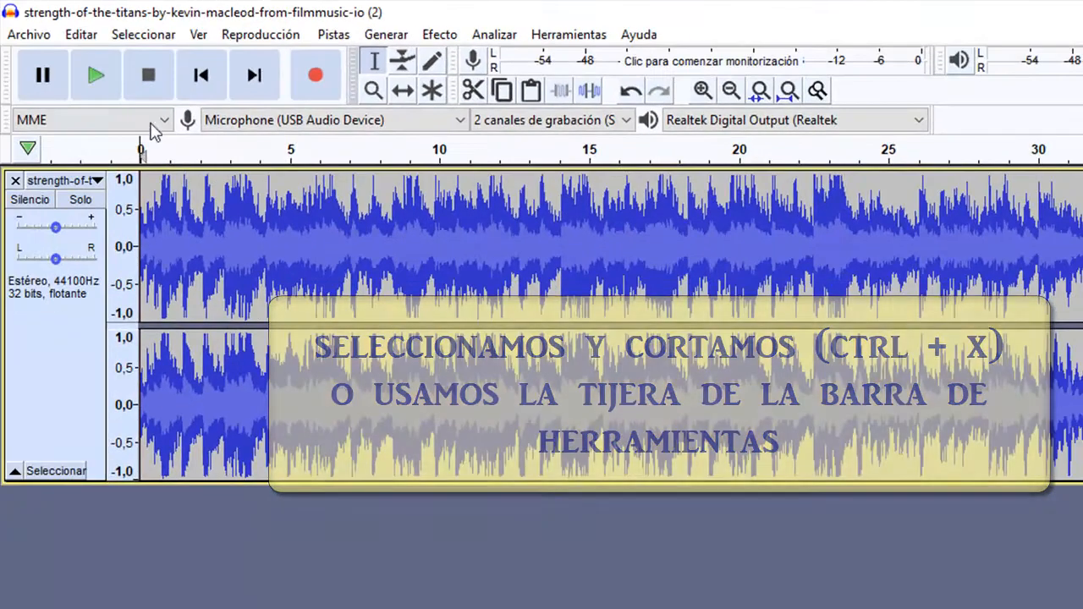
click(97, 92)
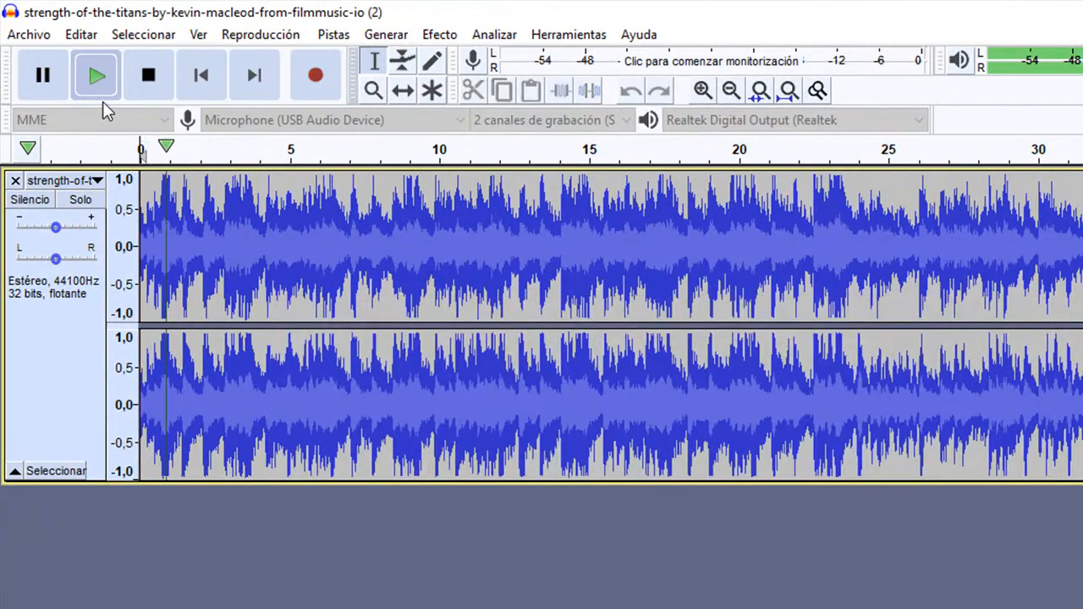
click(149, 76)
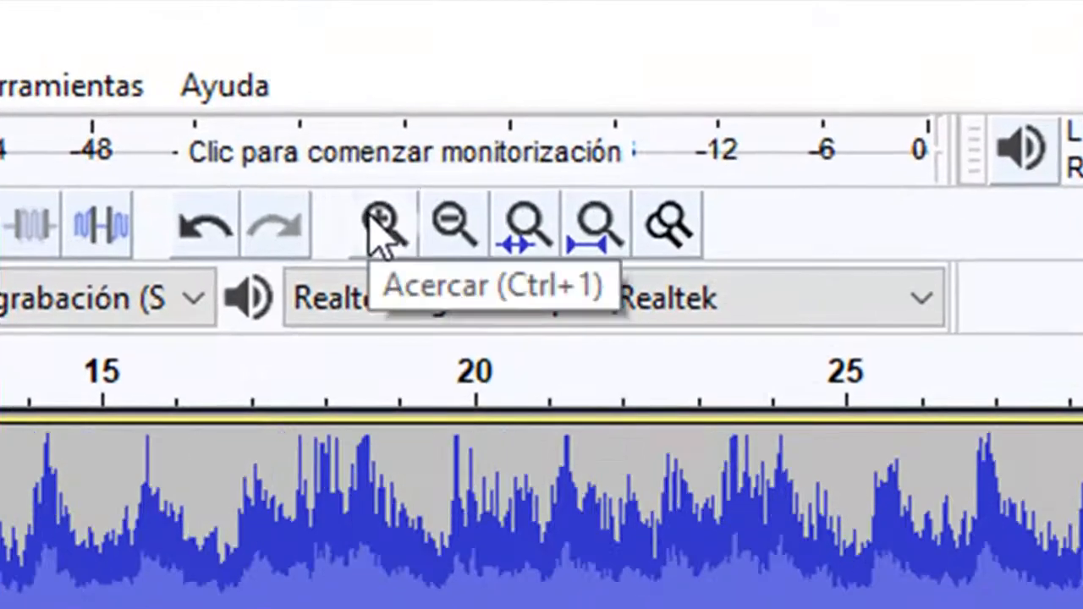
- Apply the Aparecer progresivamente fade-in to about the first 0.7 seconds of the track
double_click(483, 179)
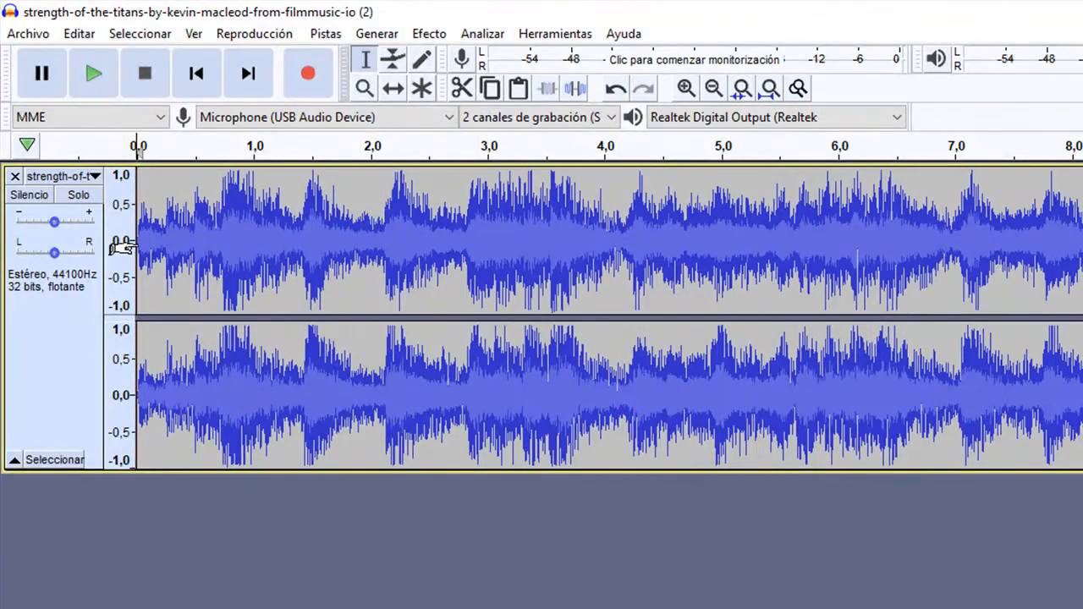
drag(218, 246, 128, 252)
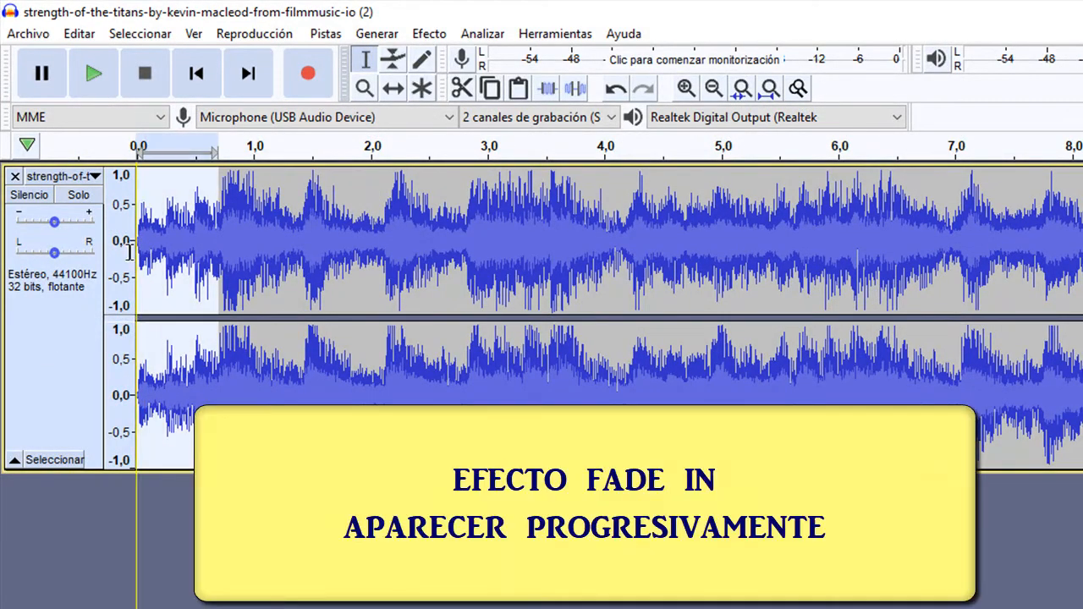
click(429, 33)
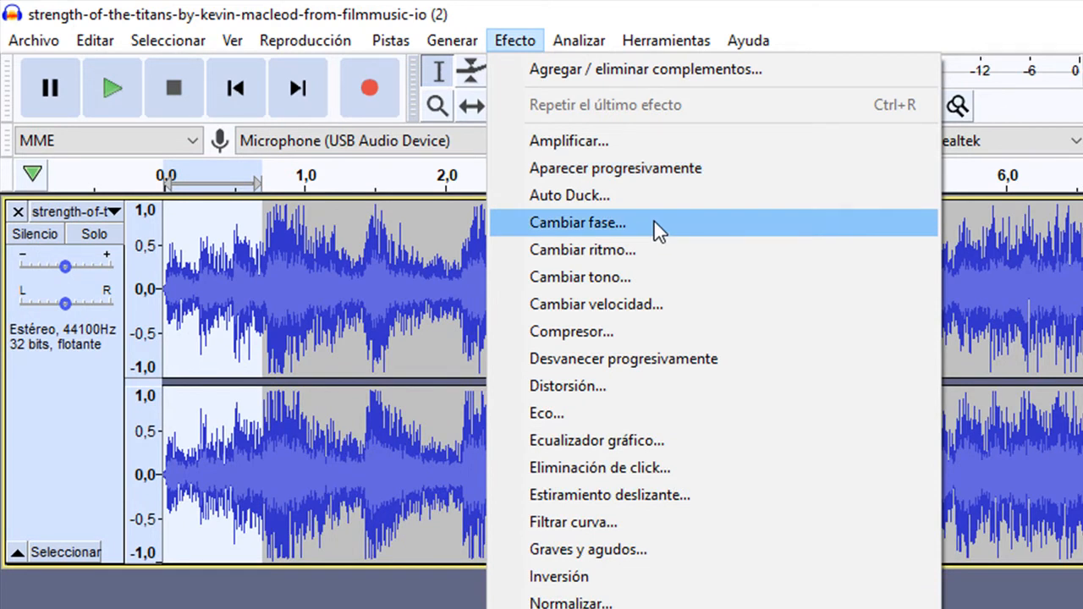
click(656, 168)
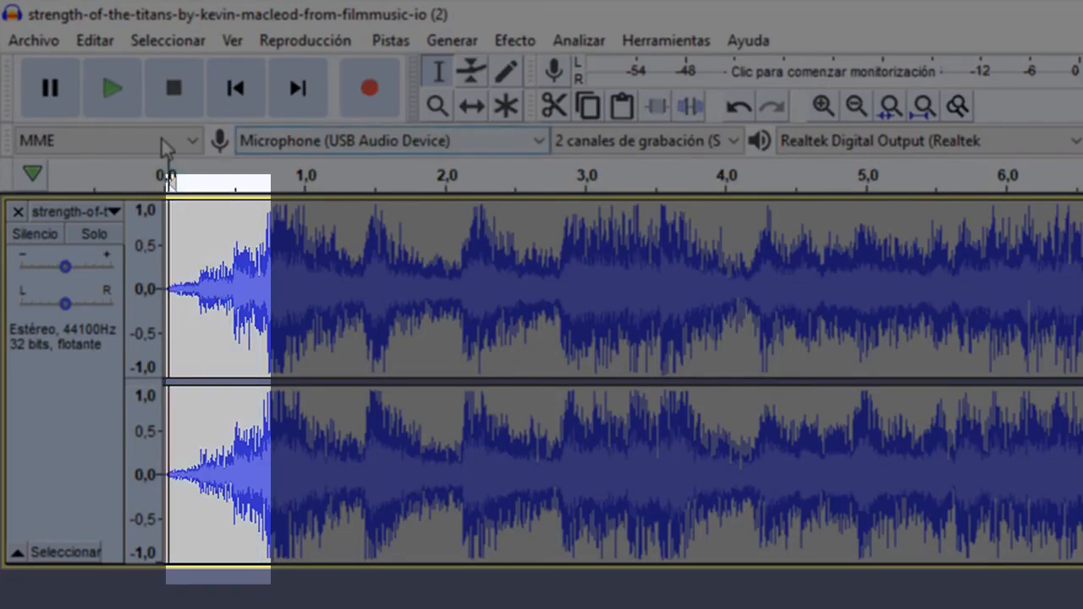
- Play the opening of the track with its fade-in and undo the effect
click(110, 89)
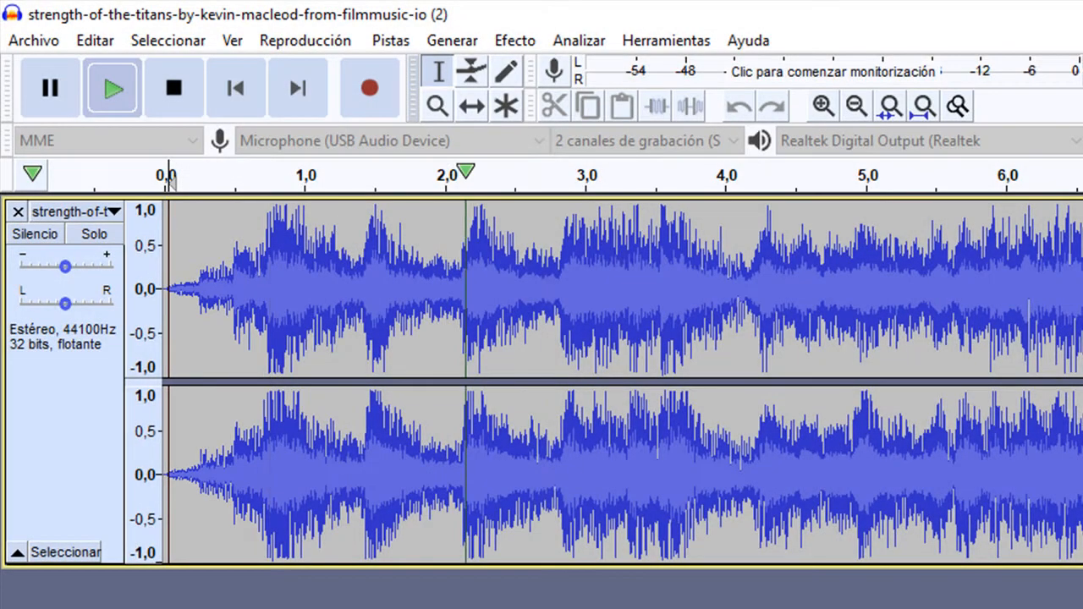
click(172, 88)
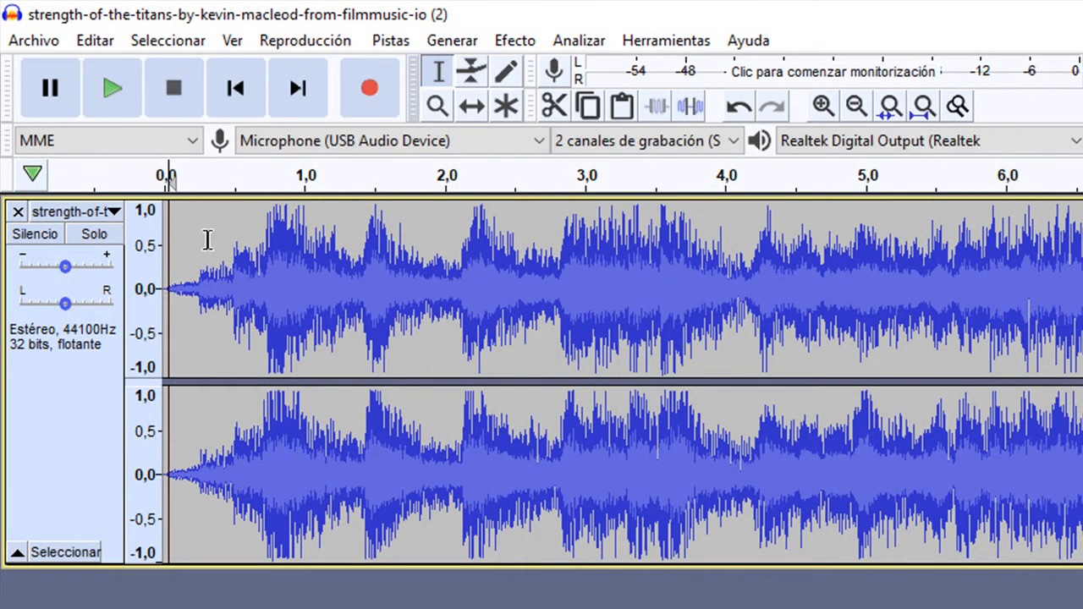
click(738, 105)
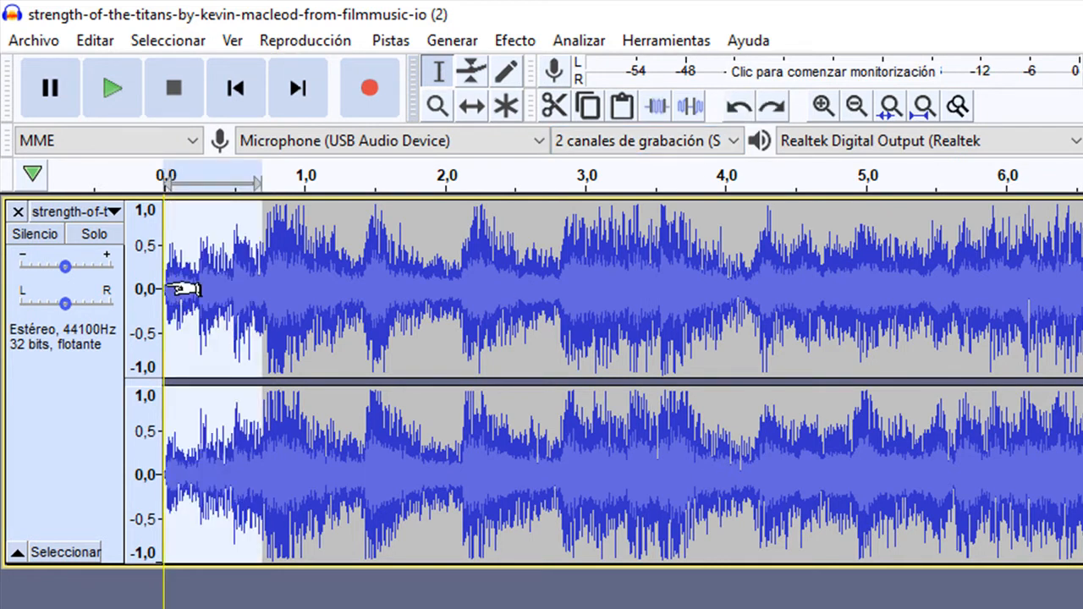
- Apply the Aparecer progresivamente fade-in to the section from about 0.1 to 1.5 seconds
drag(173, 300, 375, 330)
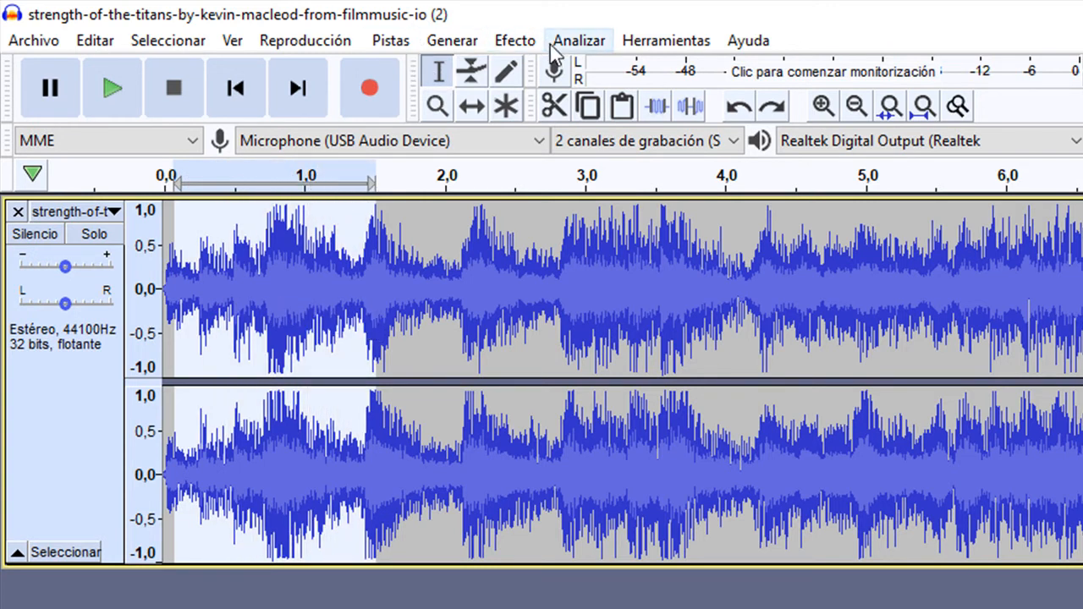
click(523, 42)
click(580, 166)
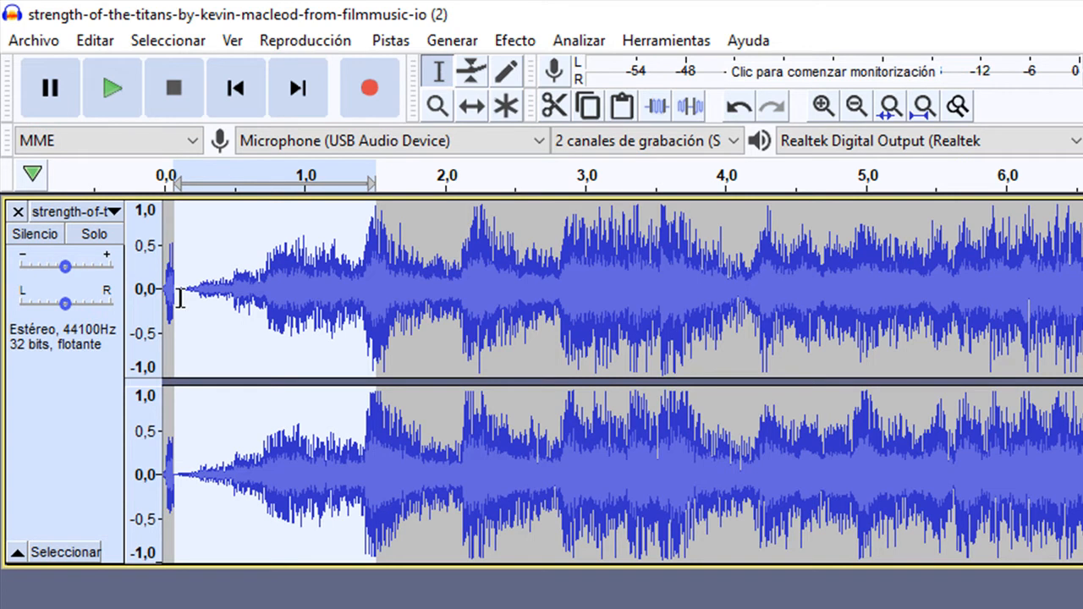
- Apply the Aparecer progresivamente fade-in again, covering the track from its very start to about 1.5 seconds
drag(165, 297, 377, 297)
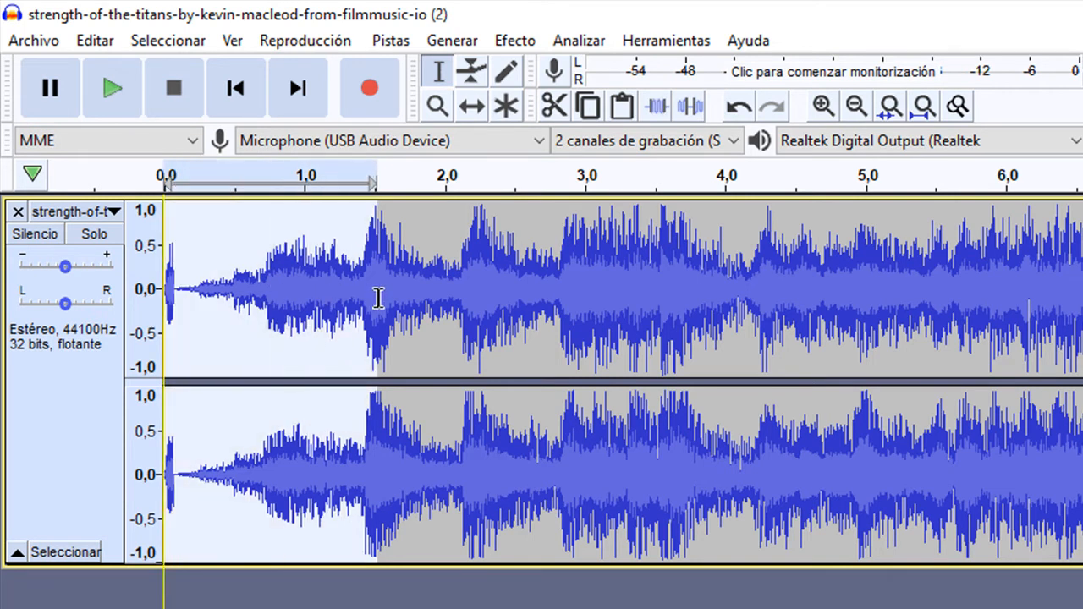
click(524, 43)
click(597, 167)
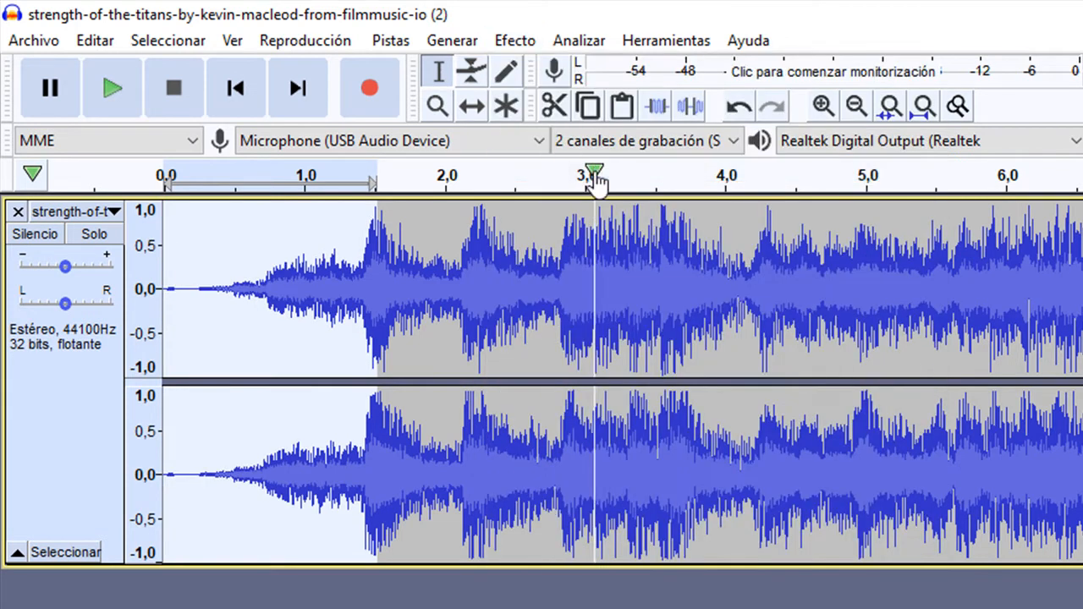
- Play the track from near its start to check the longer fade-in
click(174, 287)
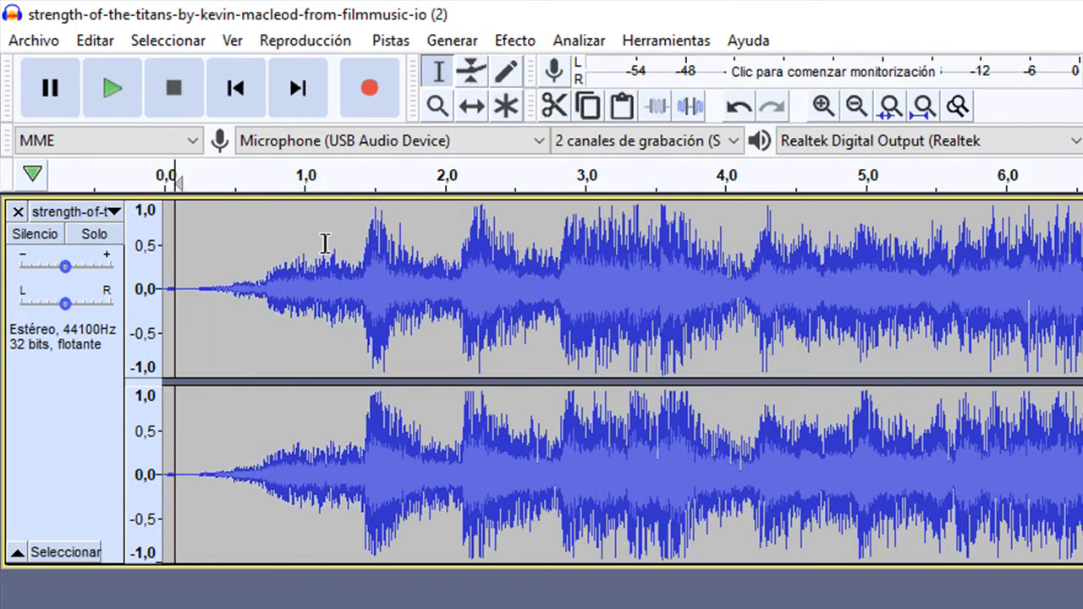
click(114, 92)
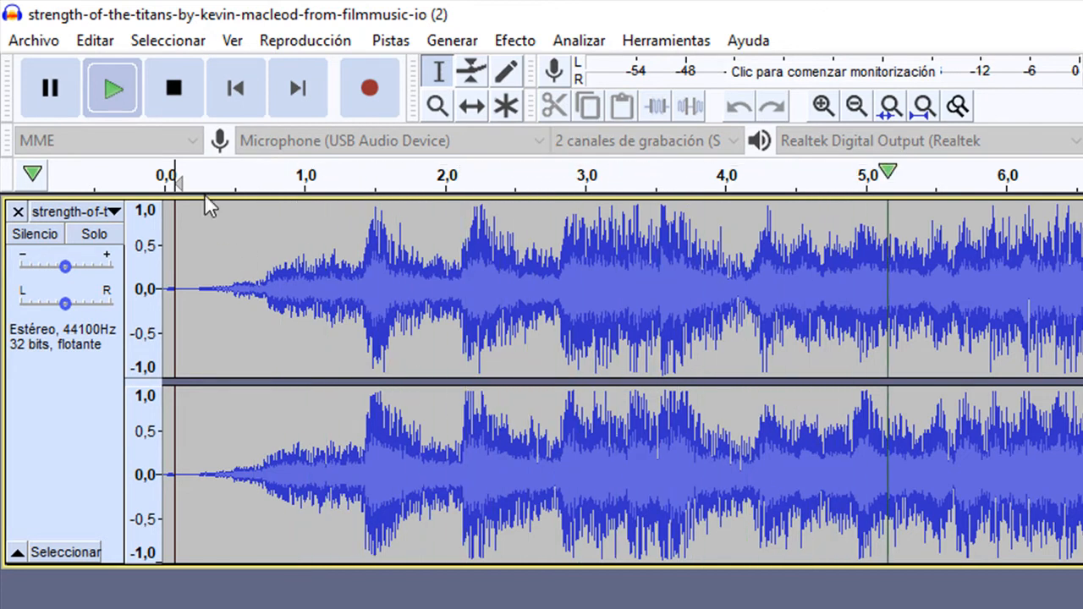
click(175, 88)
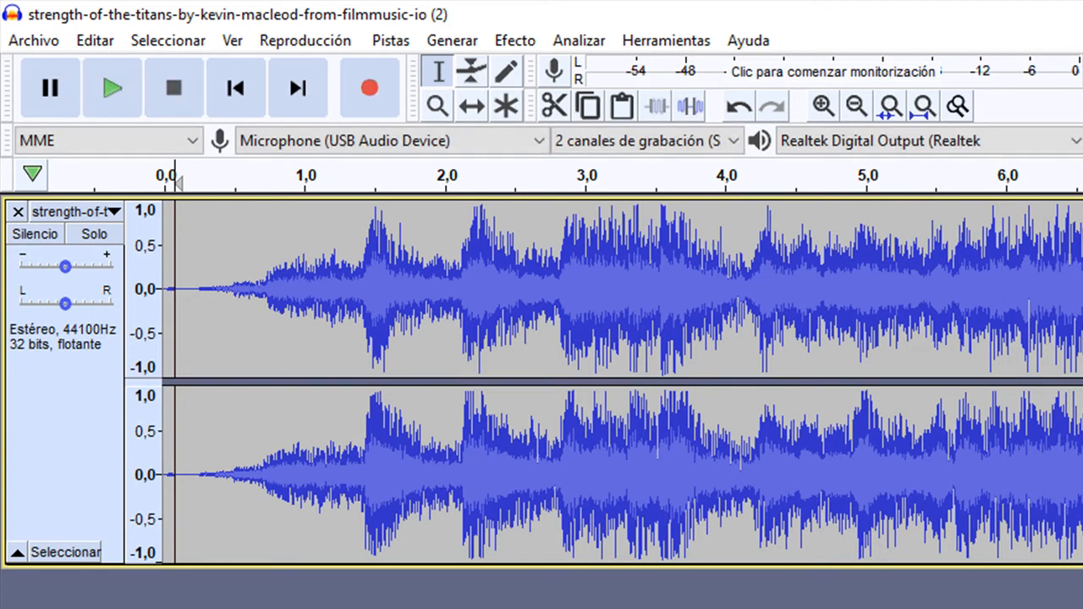
scroll(622, 383, right, 20)
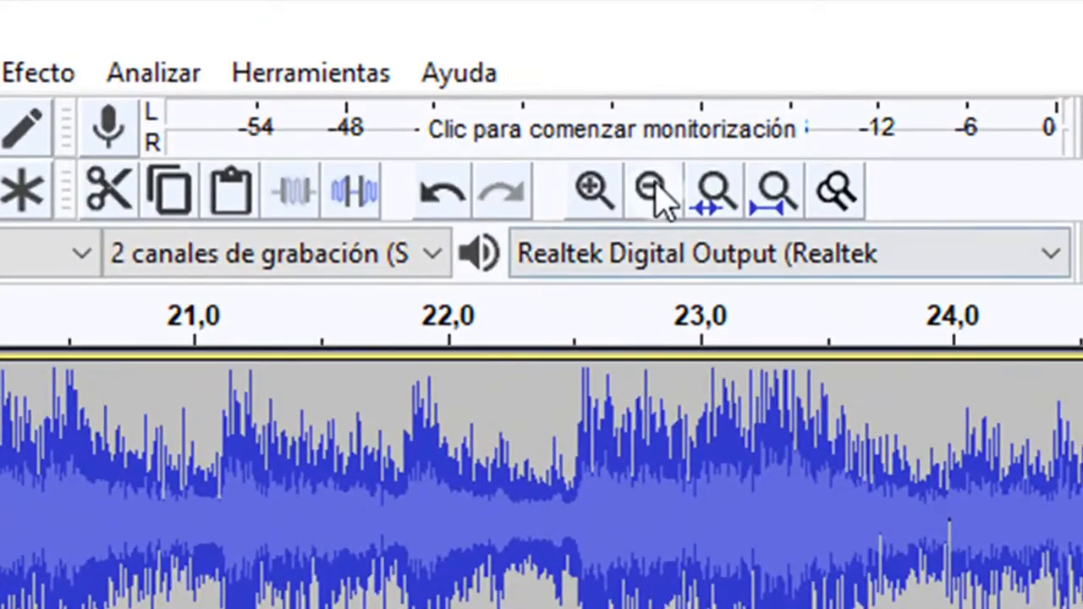
click(857, 106)
click(653, 188)
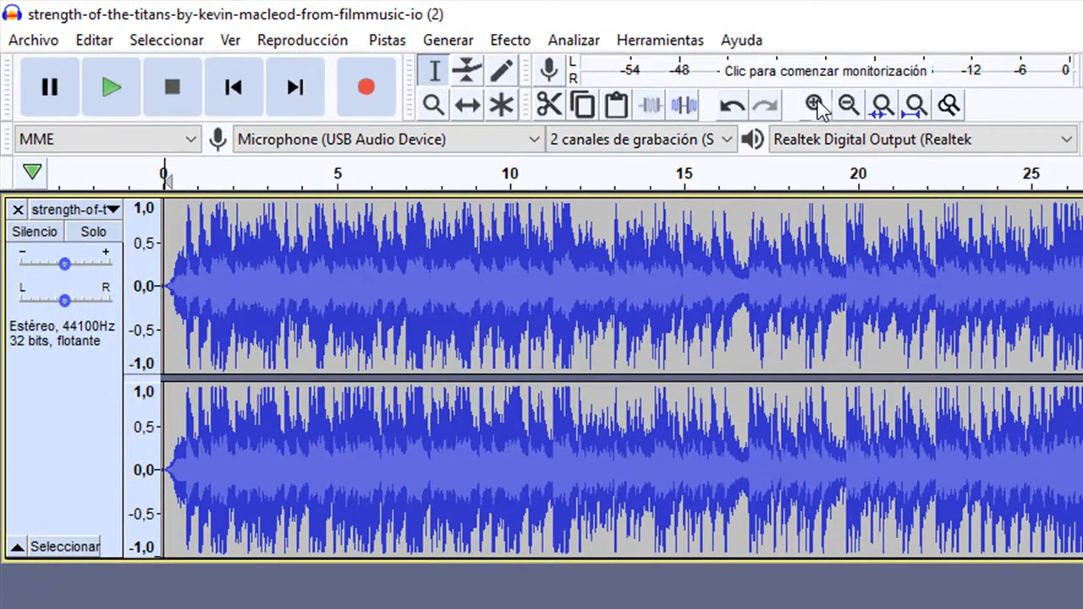
click(816, 105)
click(816, 104)
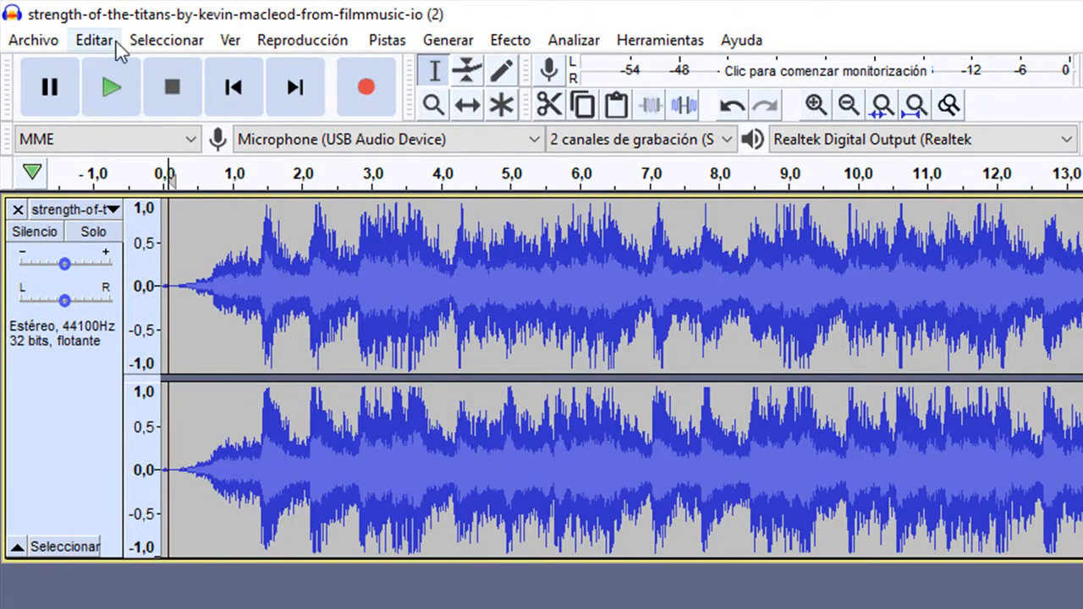
click(47, 43)
mouse_move(92, 251)
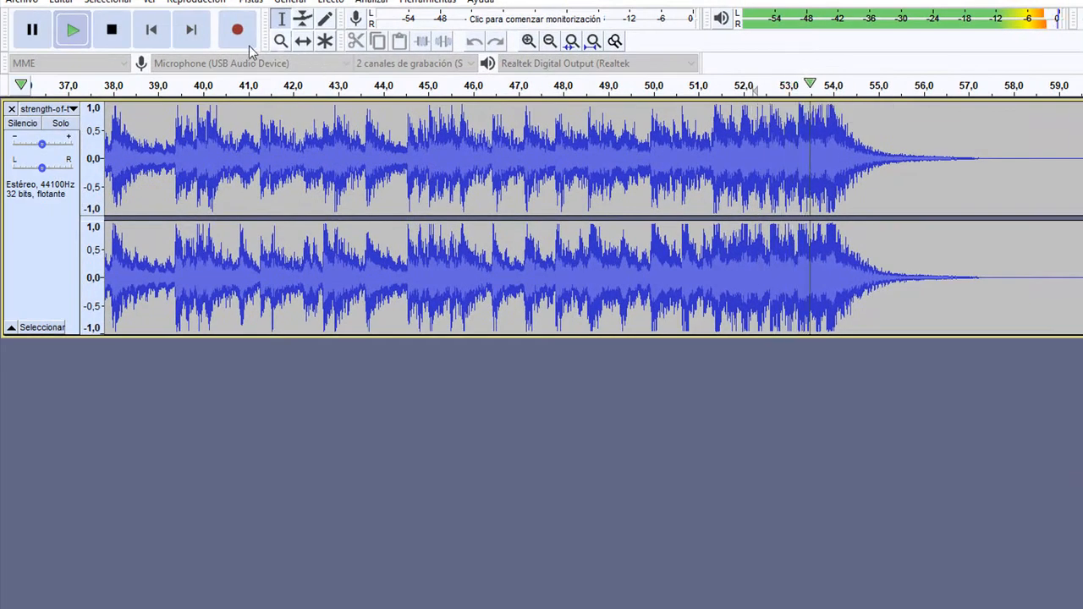
- Stop playback with the cursor placed at about 51.4 seconds, and import the Epic Uplifting Melodic Orchestral file from MUSICA_CURSO as a second track
click(115, 30)
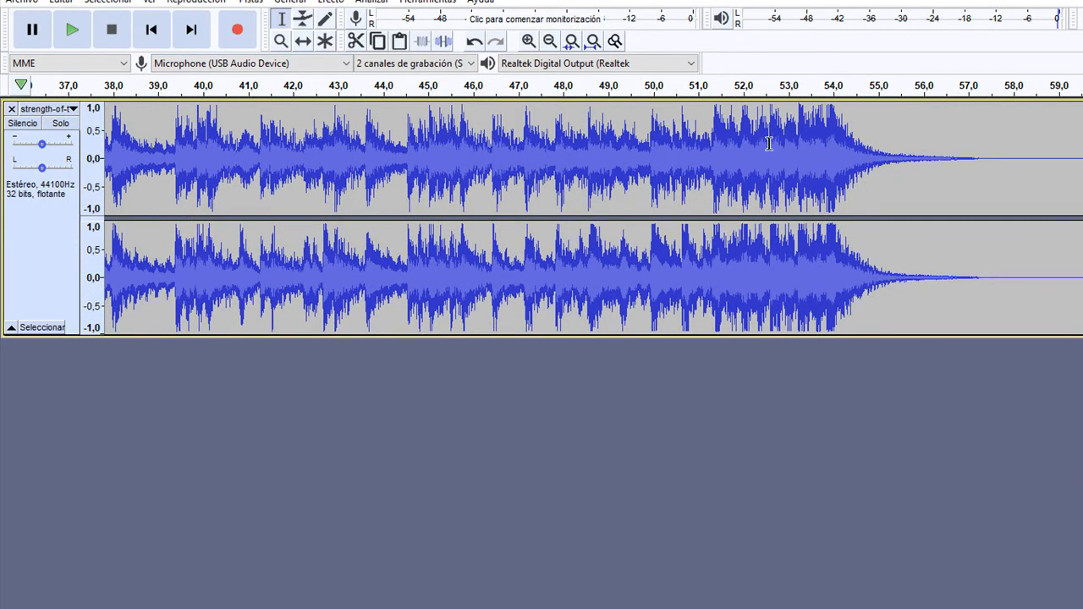
click(716, 172)
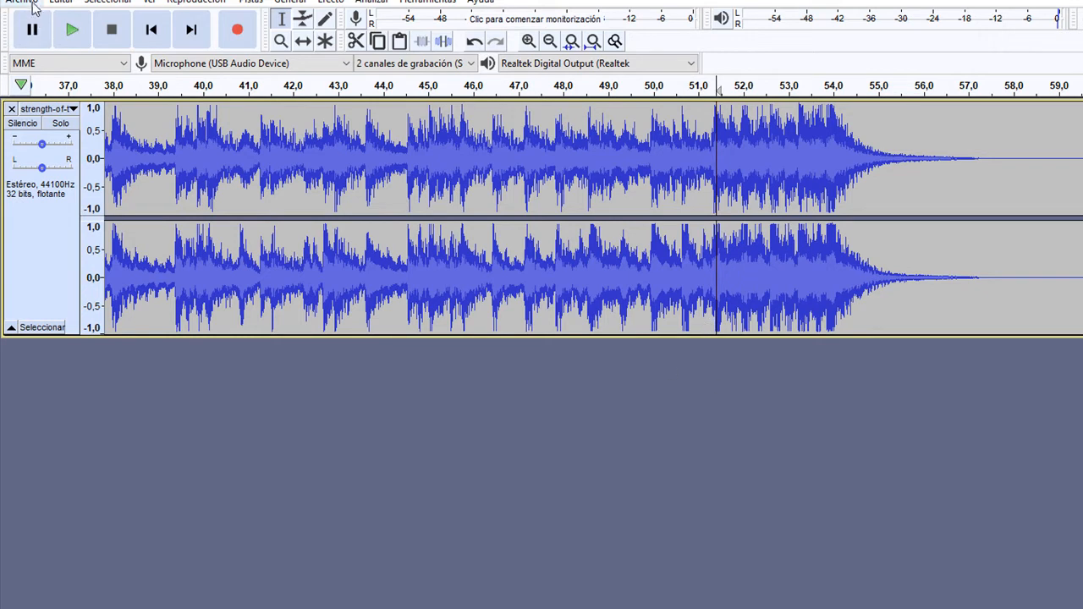
click(25, 2)
click(219, 133)
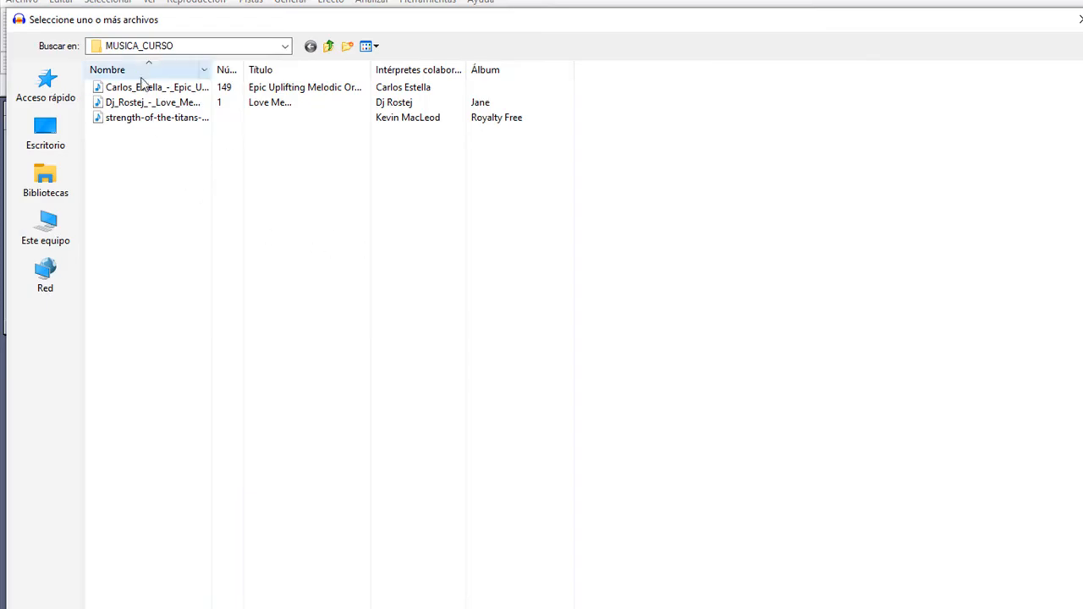
click(197, 88)
key(Return)
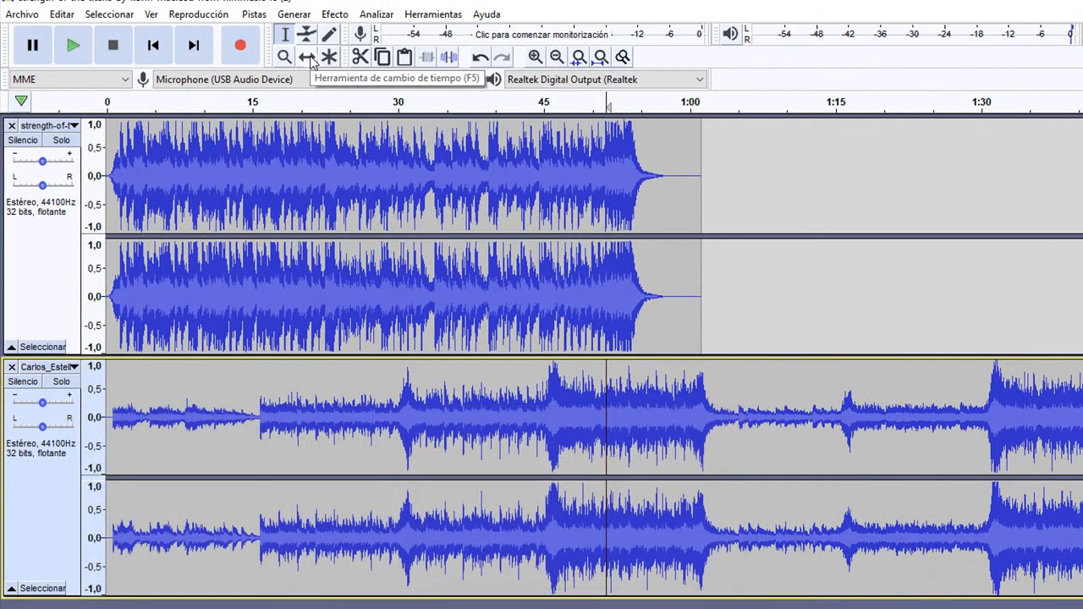
- Shift the second track's clip along the timeline so it starts at about 38 seconds
click(308, 58)
drag(303, 406, 670, 412)
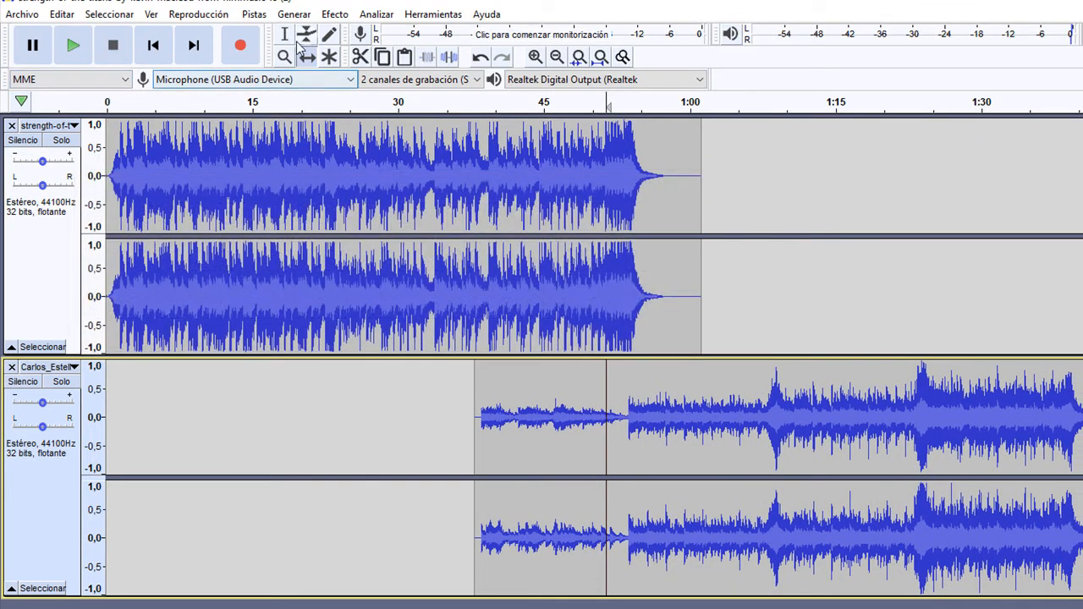
- Cut the quiet intro up to about 53 seconds from the second track, and shift its clip to start at about 51 seconds
click(286, 35)
drag(625, 420, 456, 423)
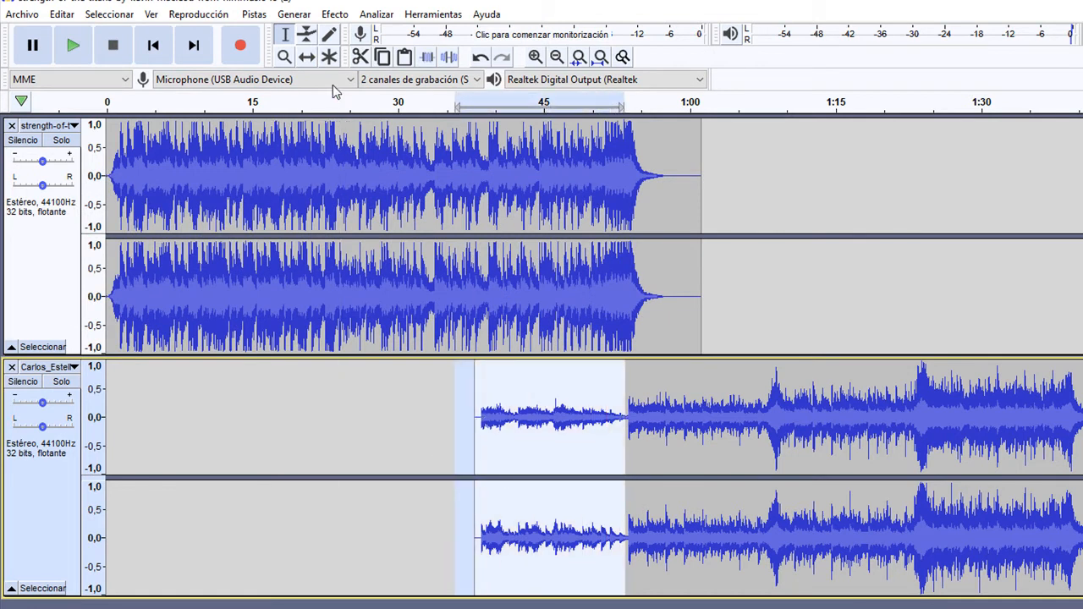
click(361, 57)
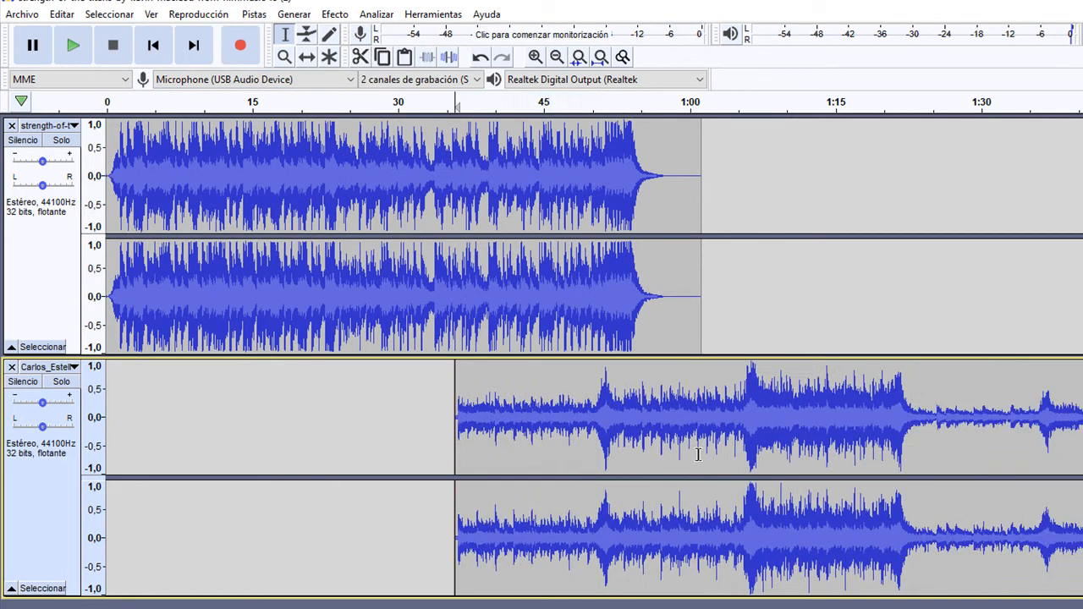
click(307, 56)
drag(657, 464, 784, 459)
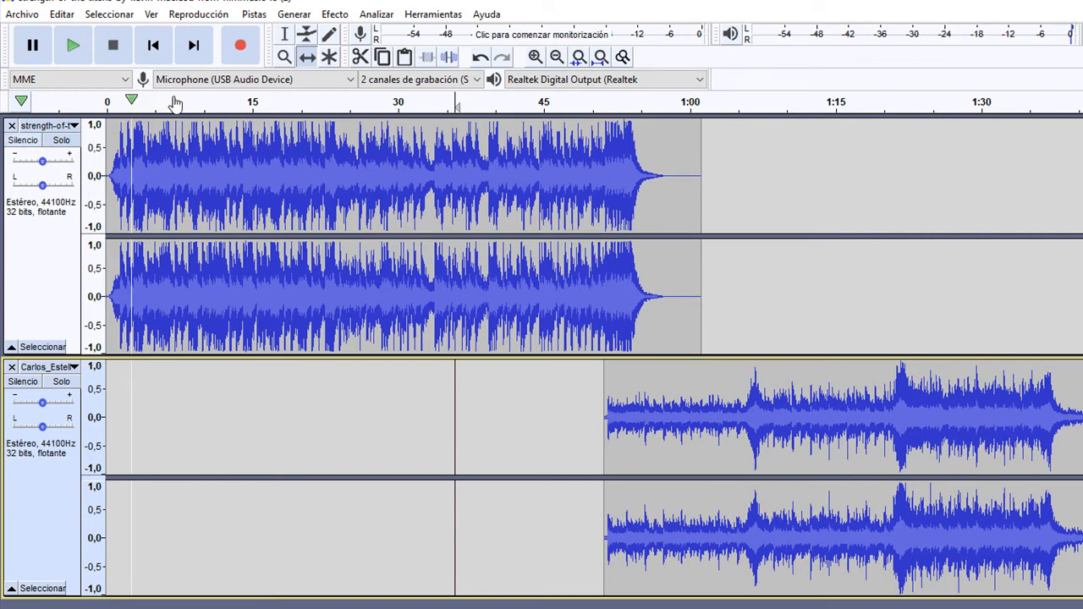
- Play both tracks from about 51 seconds to check the overlap between them
click(285, 34)
click(601, 203)
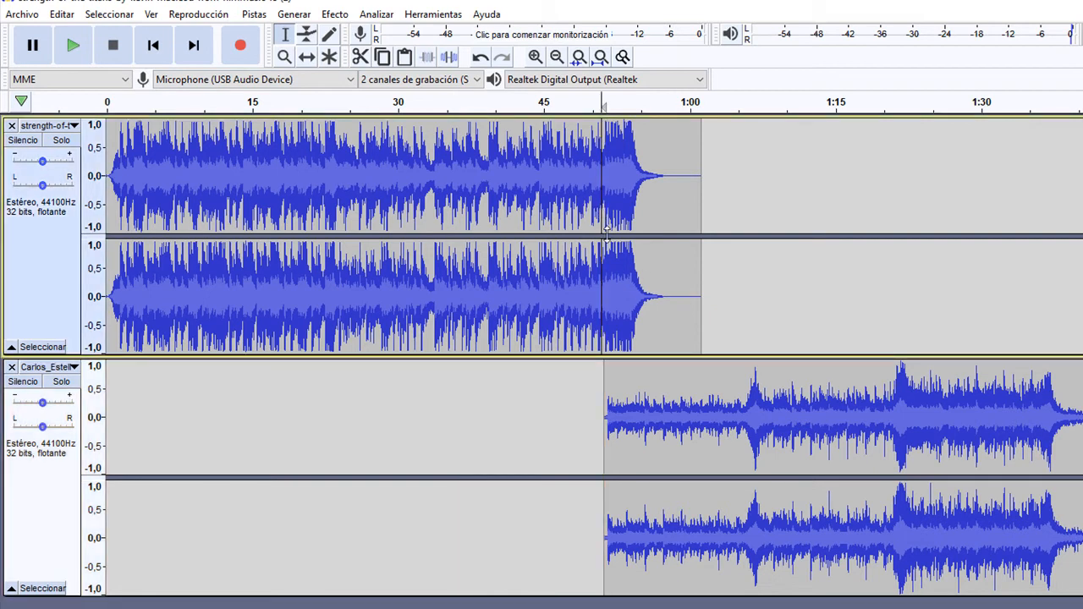
click(74, 53)
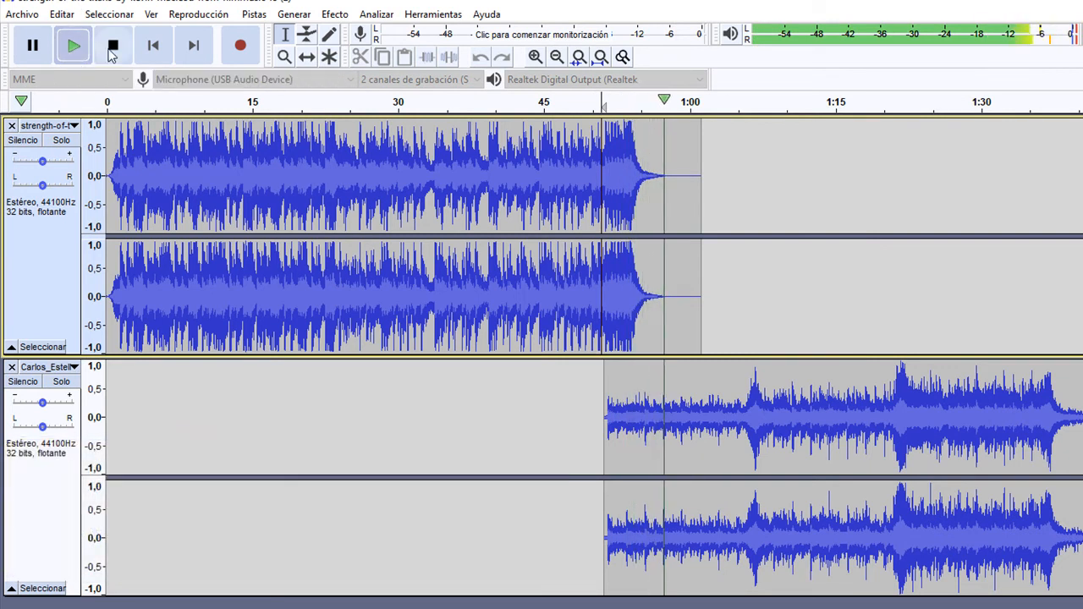
key(space)
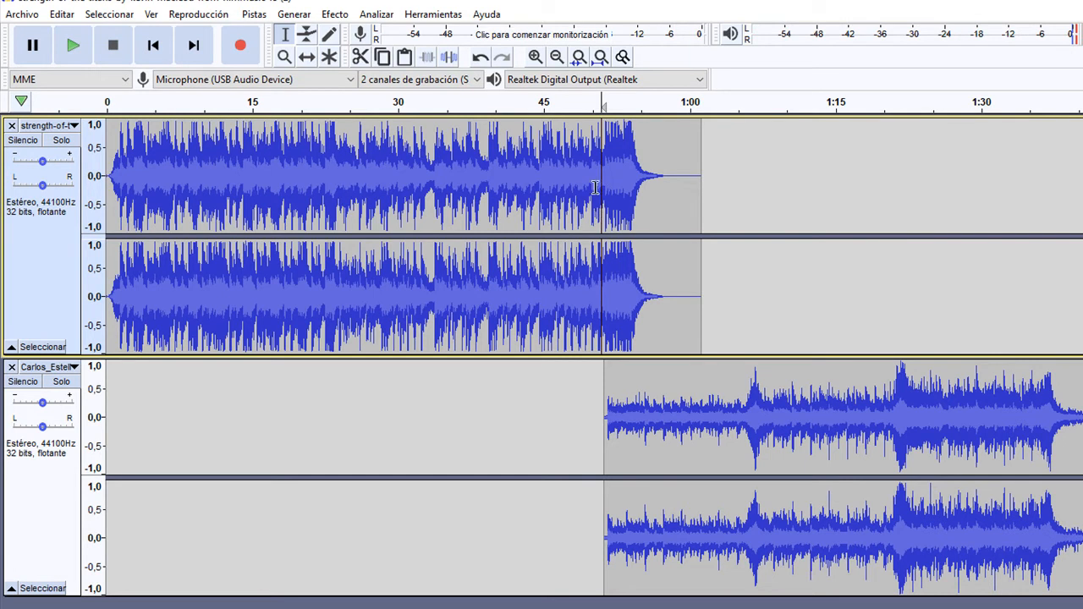
- Apply the Desvanecer progresivamente fade-out twice to the first track, from about 48 seconds to its end
drag(700, 233, 576, 218)
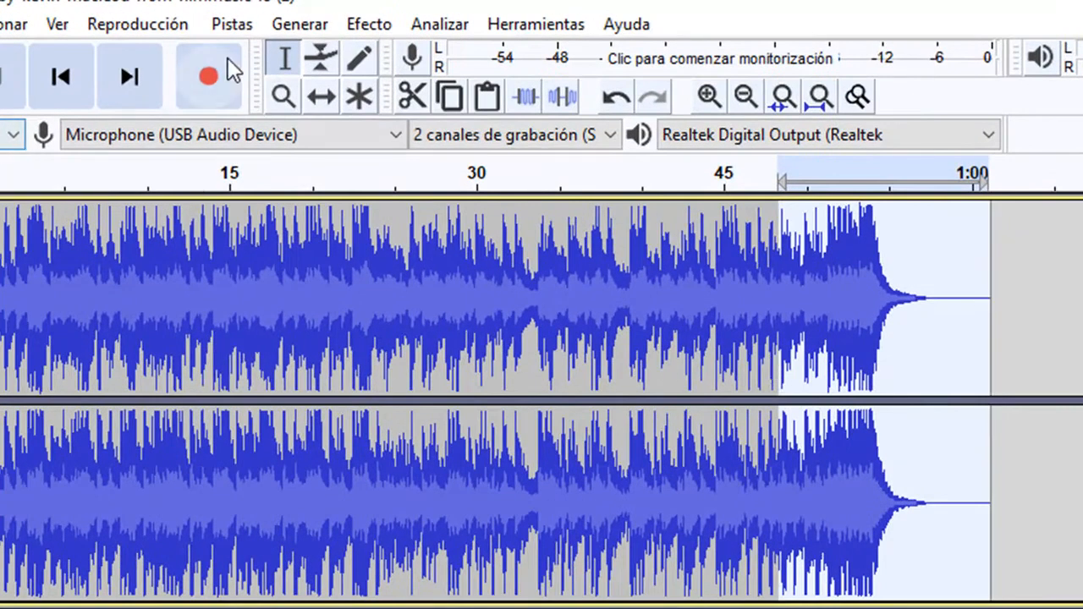
click(365, 25)
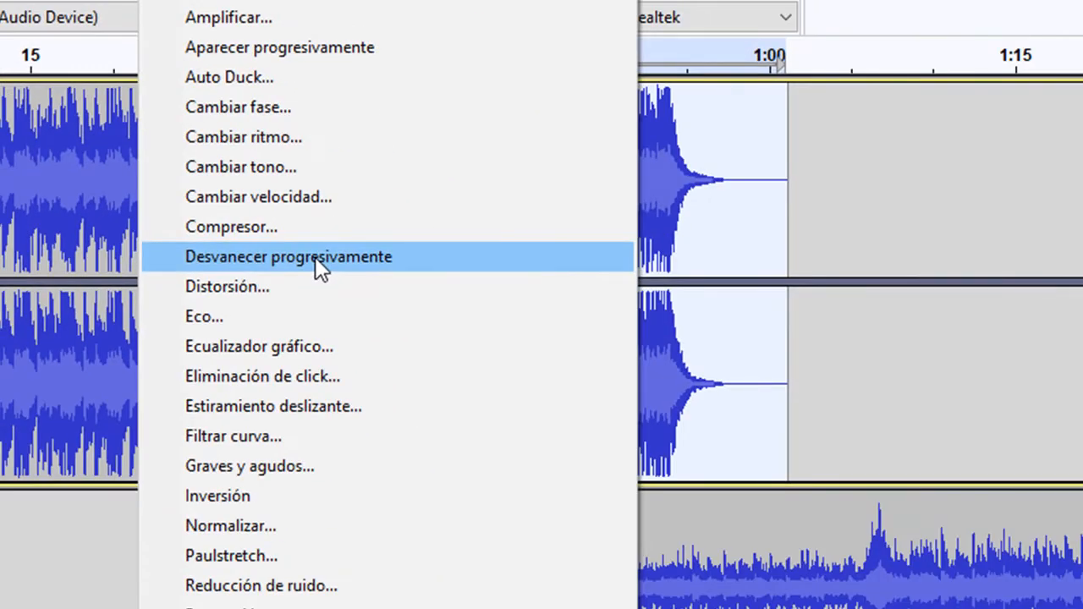
click(315, 256)
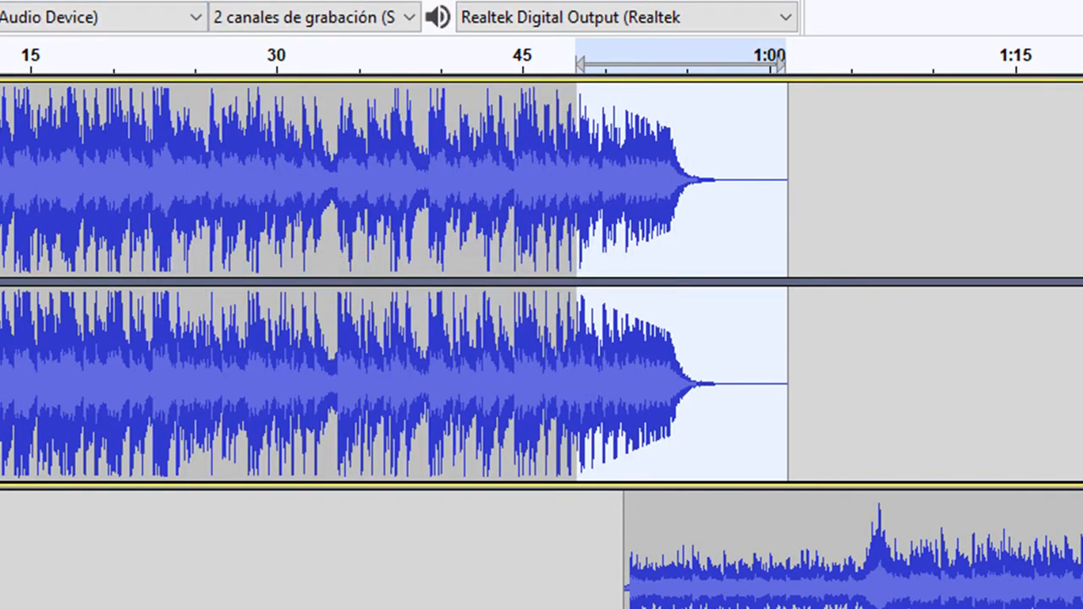
click(162, 1)
click(272, 255)
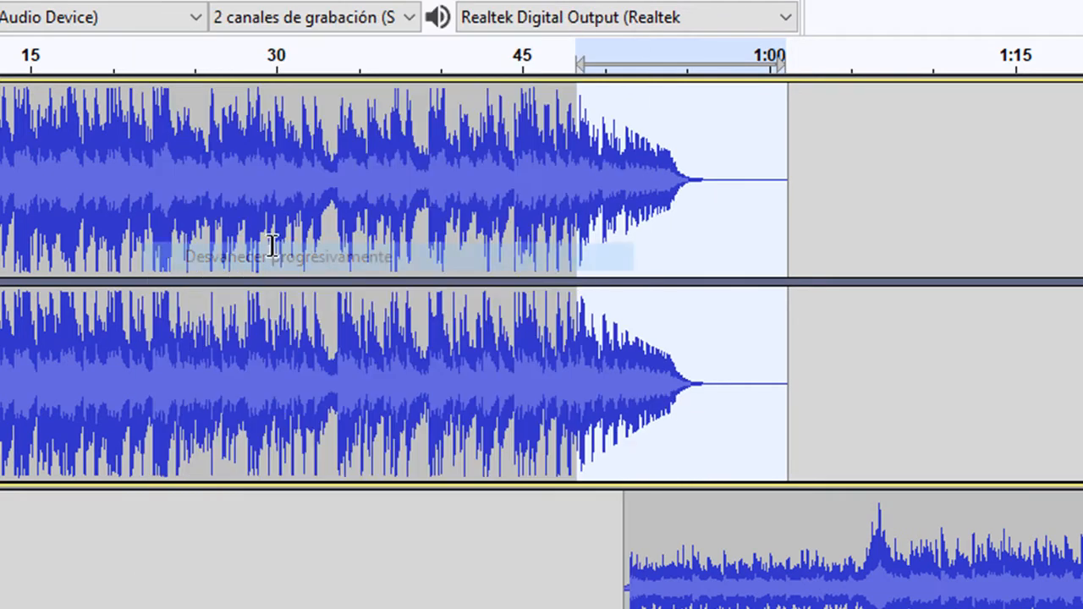
- Play the transition from about 49.4 seconds to check the first track's fade-out against the second track
click(595, 381)
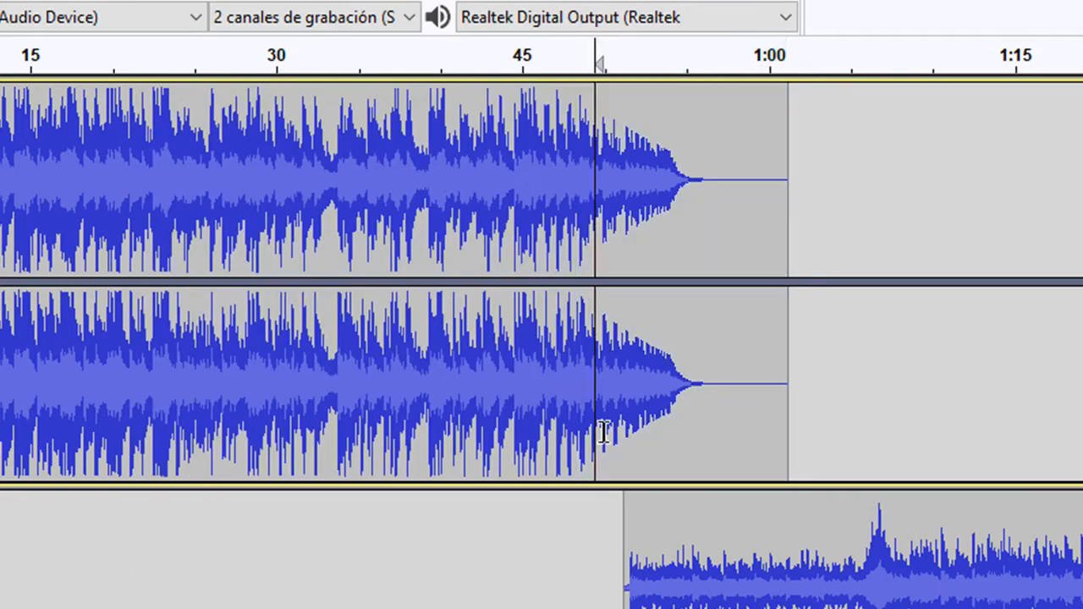
key(space)
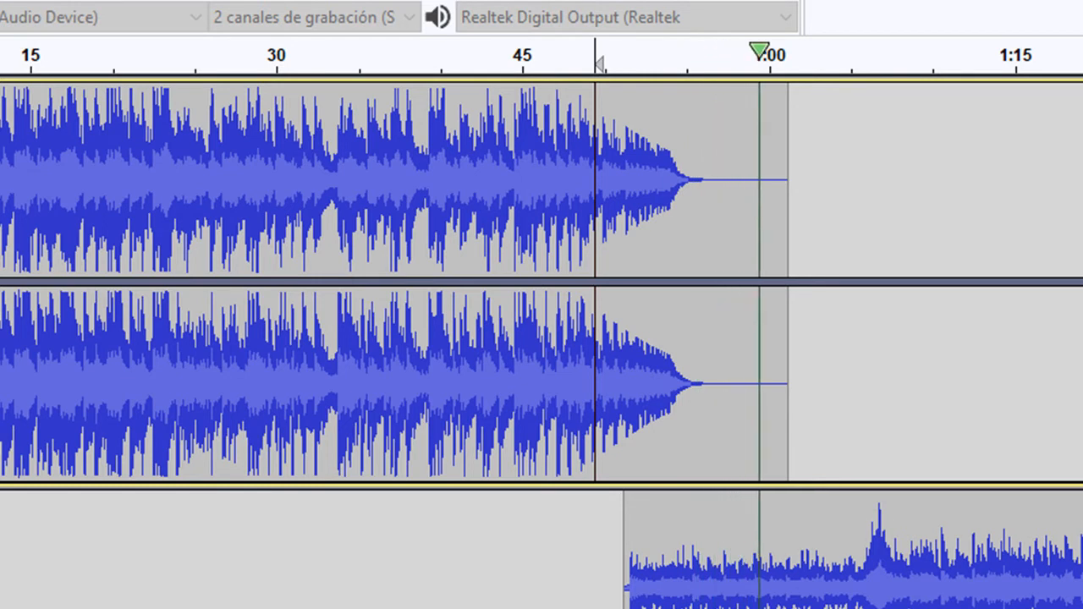
key(space)
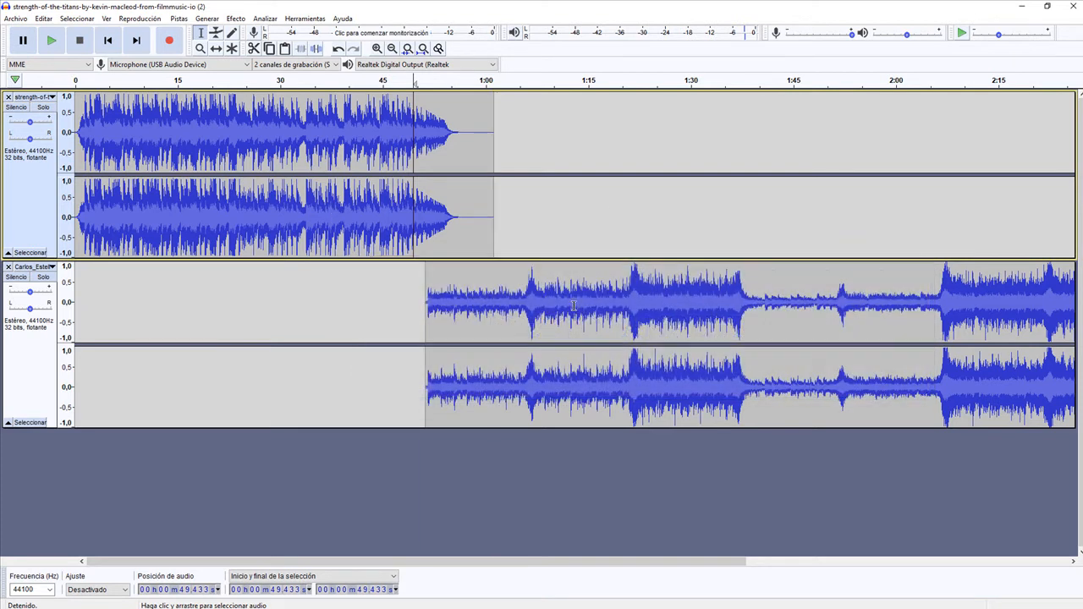
- Activate Solo on the first track and select its entire audio
click(610, 319)
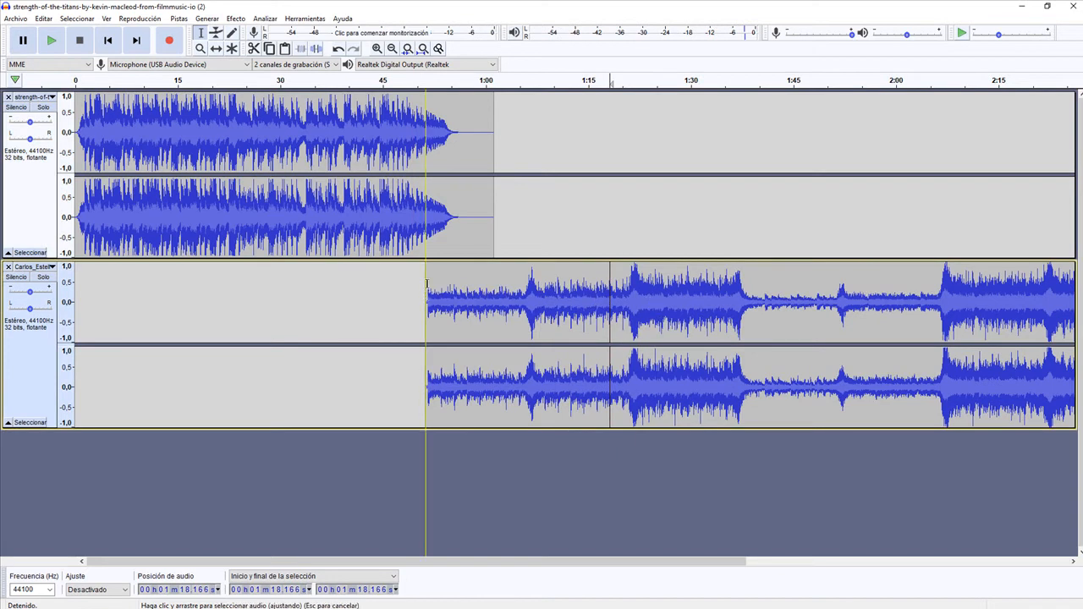
click(518, 286)
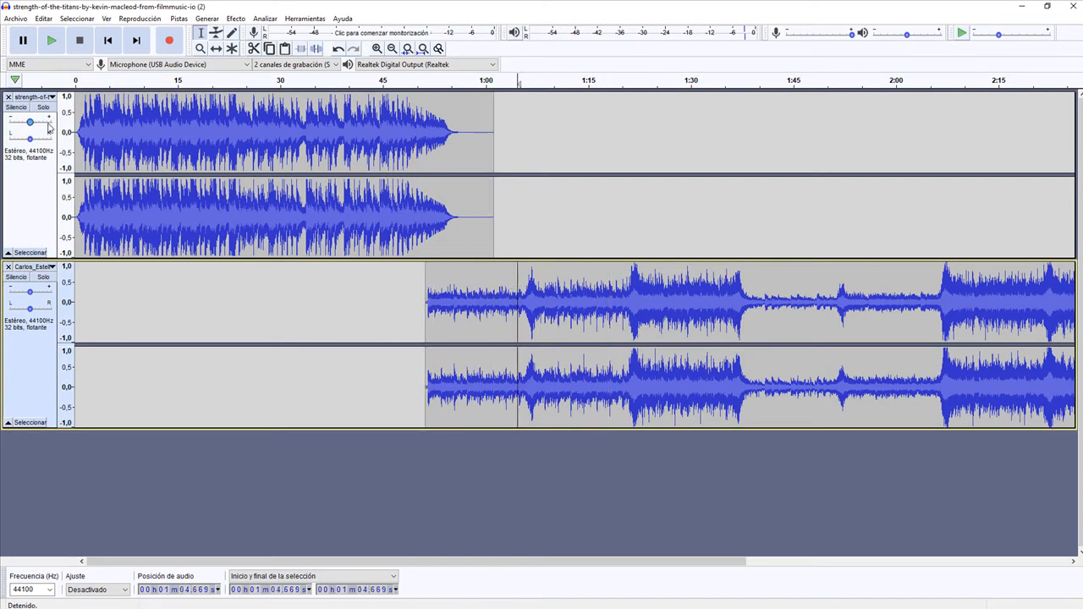
click(231, 135)
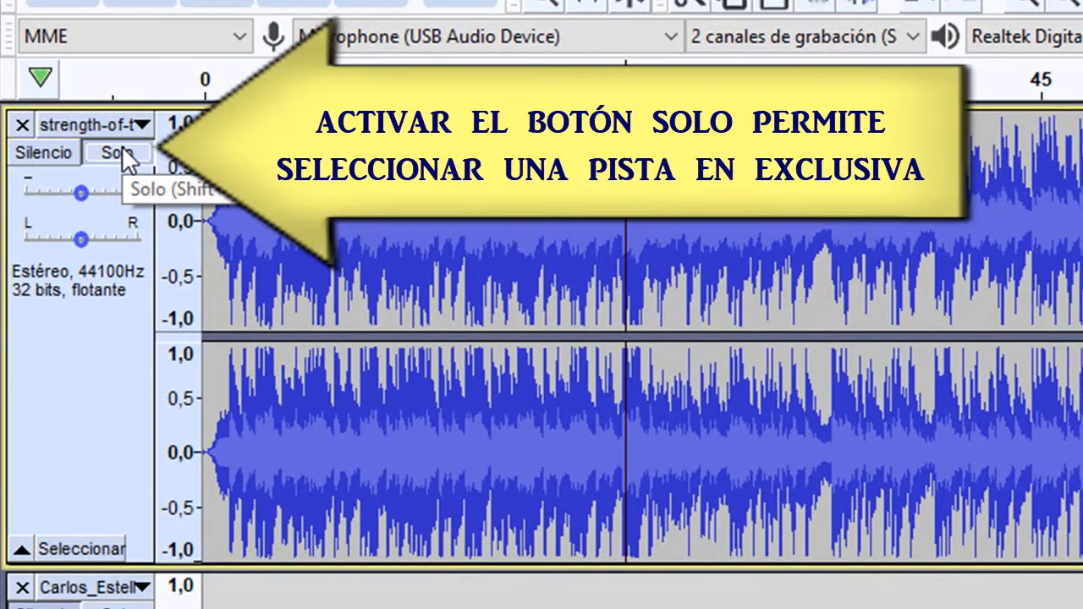
click(127, 160)
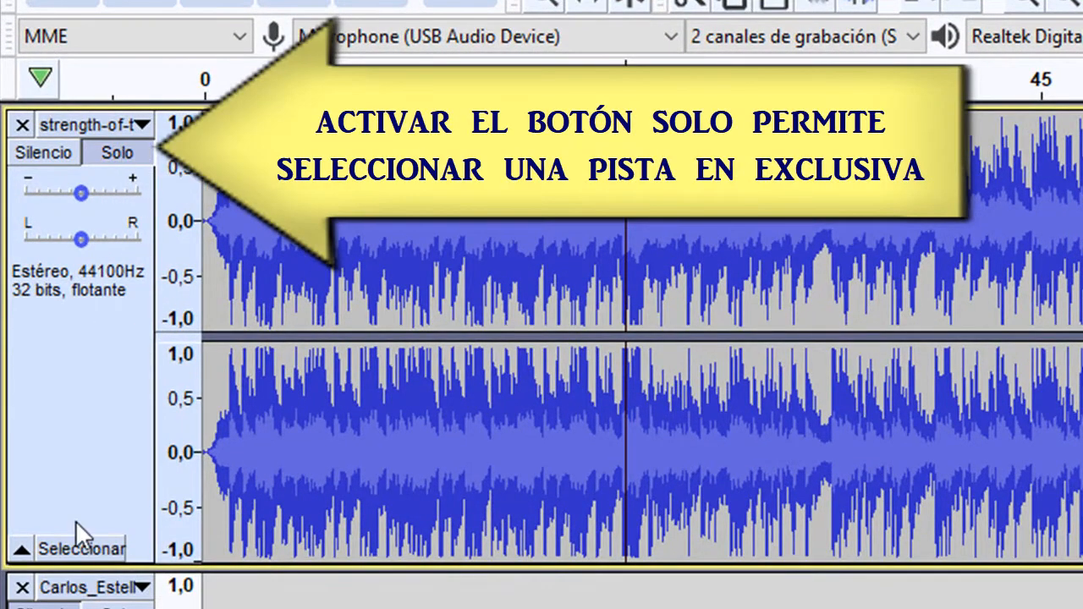
click(80, 547)
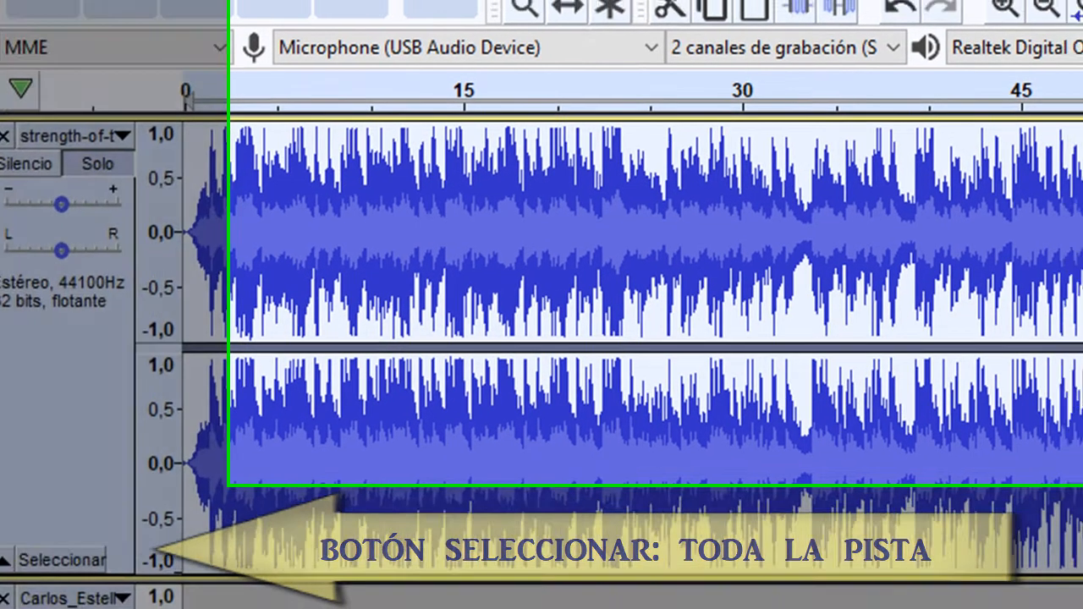
- Try an Amplificar setting of -6,6 dB on the whole first track with a preview, and undo it
click(442, 19)
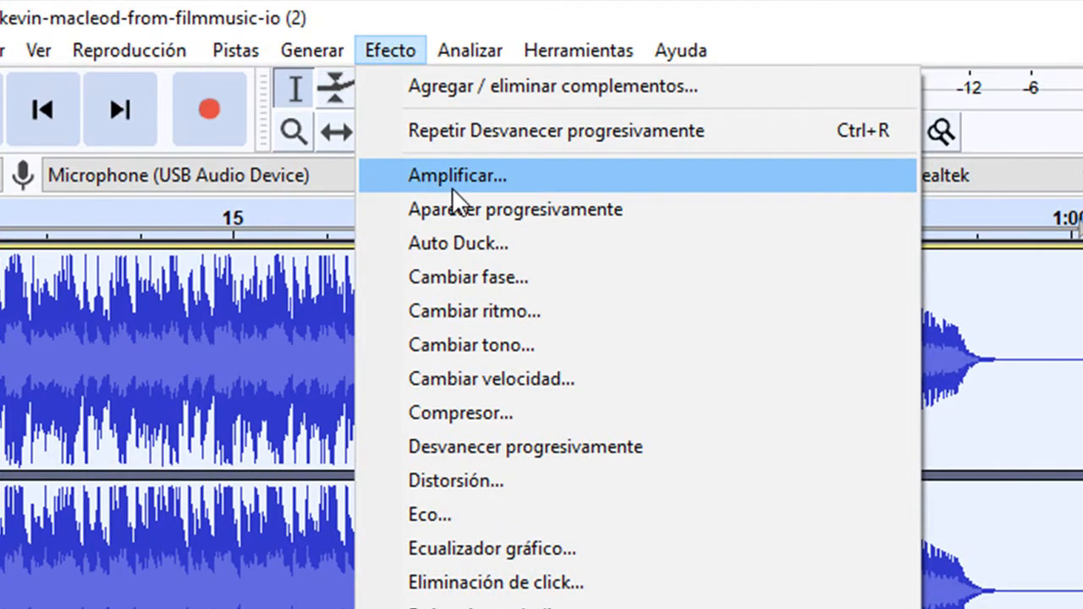
click(452, 176)
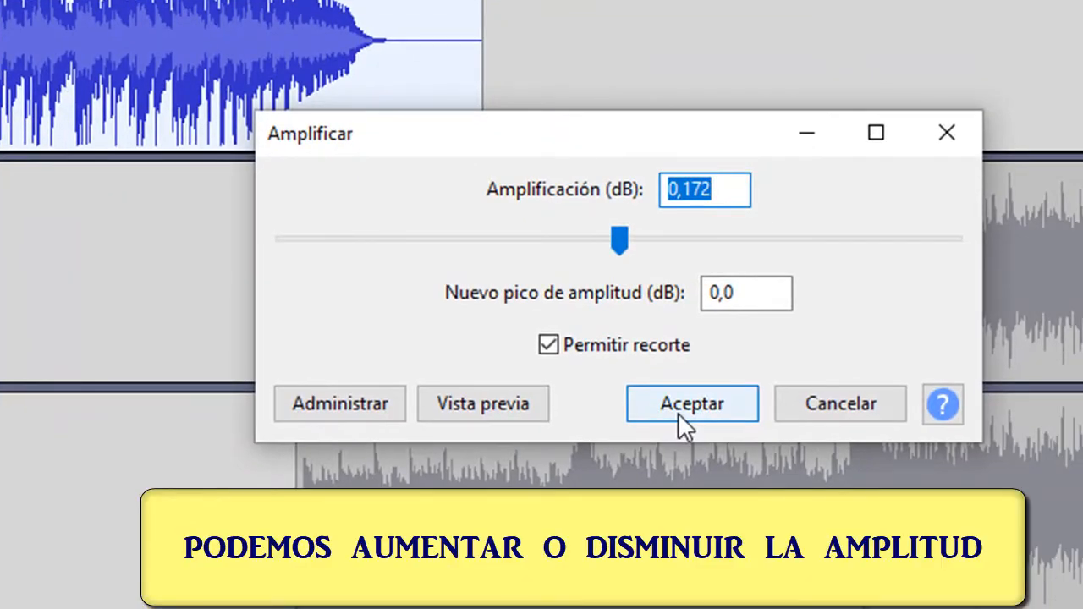
click(620, 241)
drag(620, 239, 575, 238)
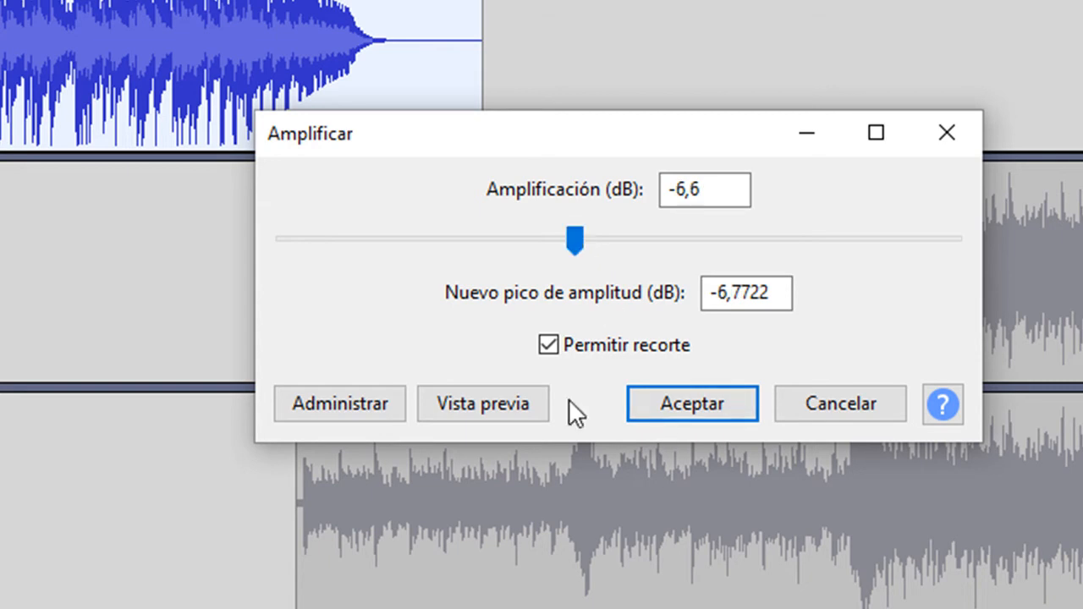
click(519, 412)
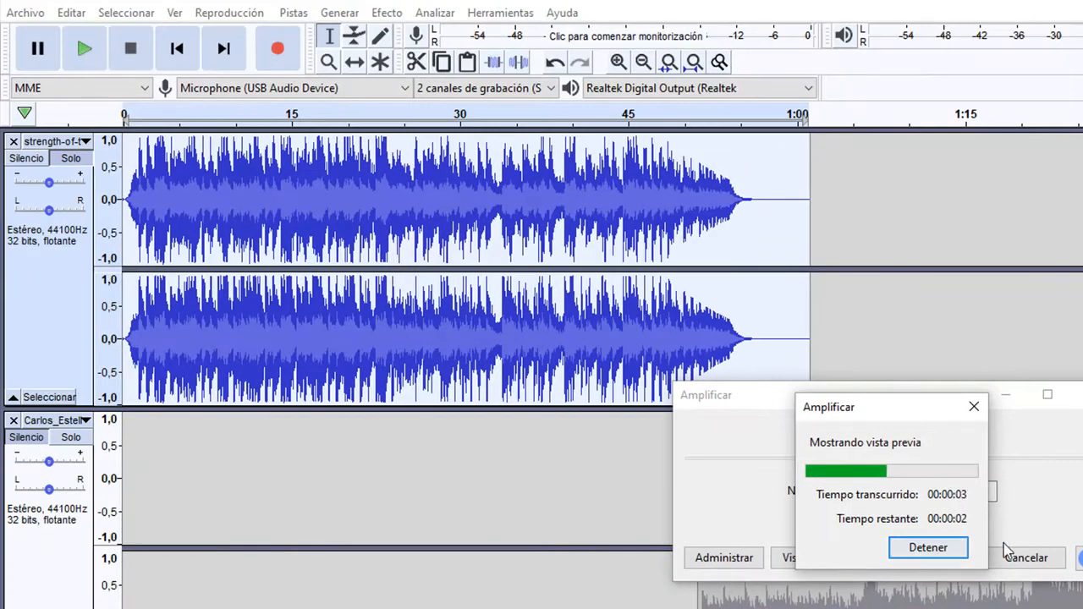
click(944, 552)
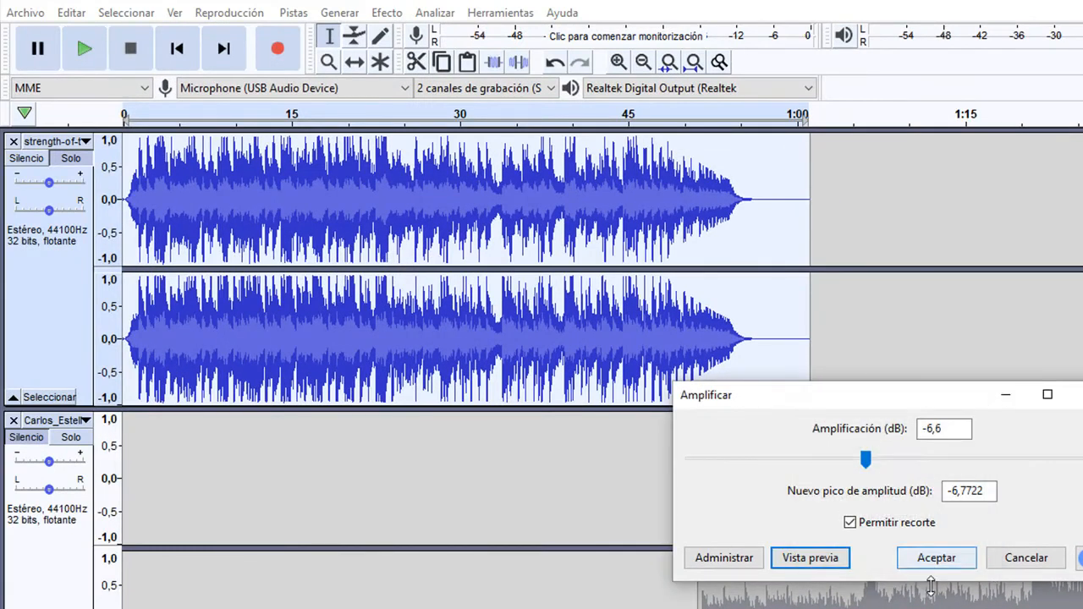
click(931, 569)
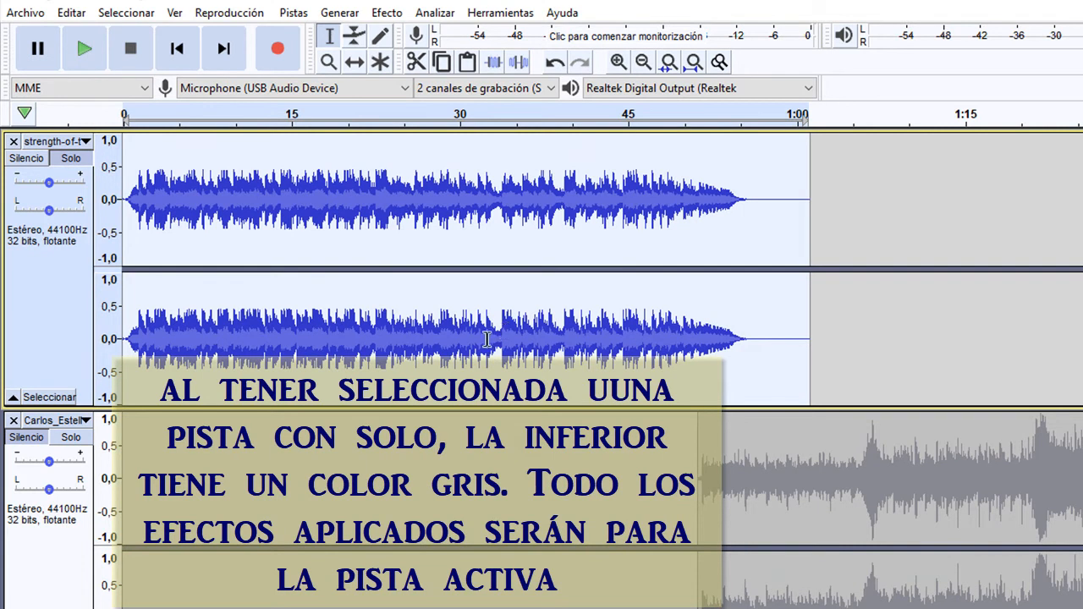
click(556, 64)
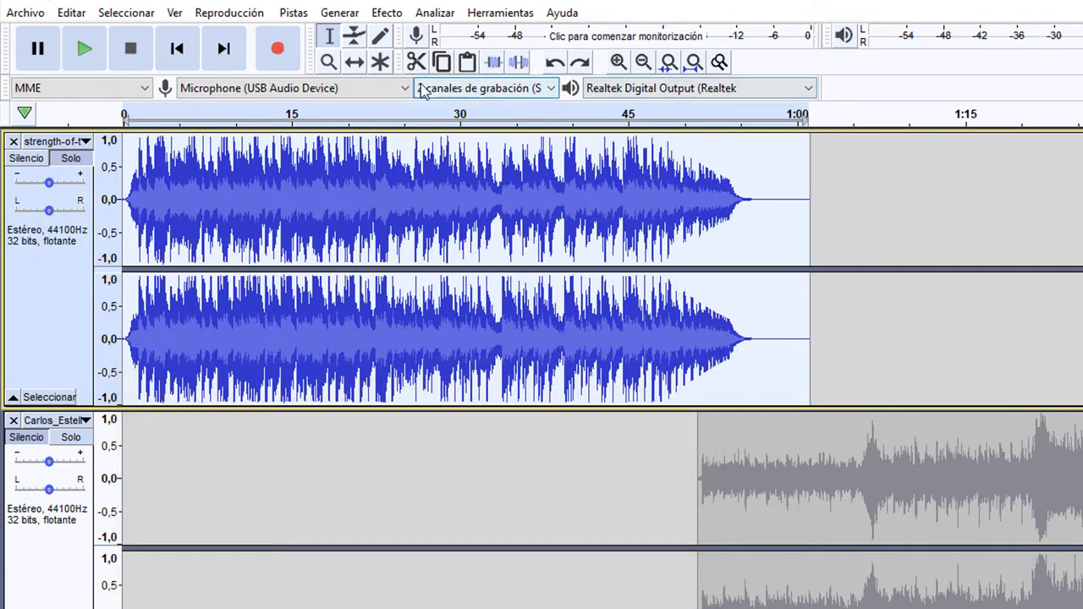
- Lower the level of the whole first track with the Amplificar effect
click(388, 14)
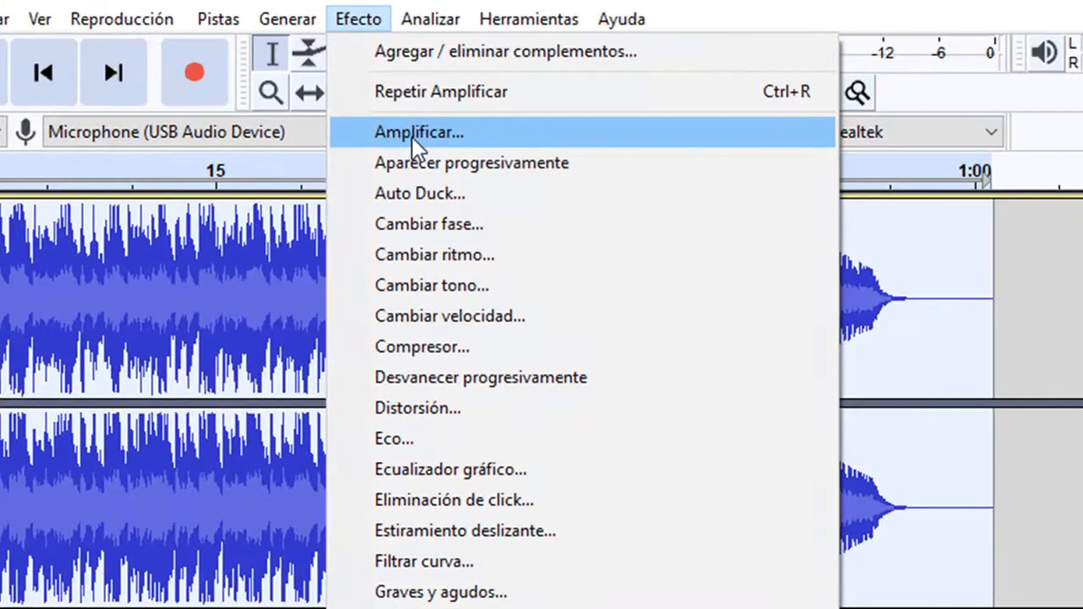
click(414, 136)
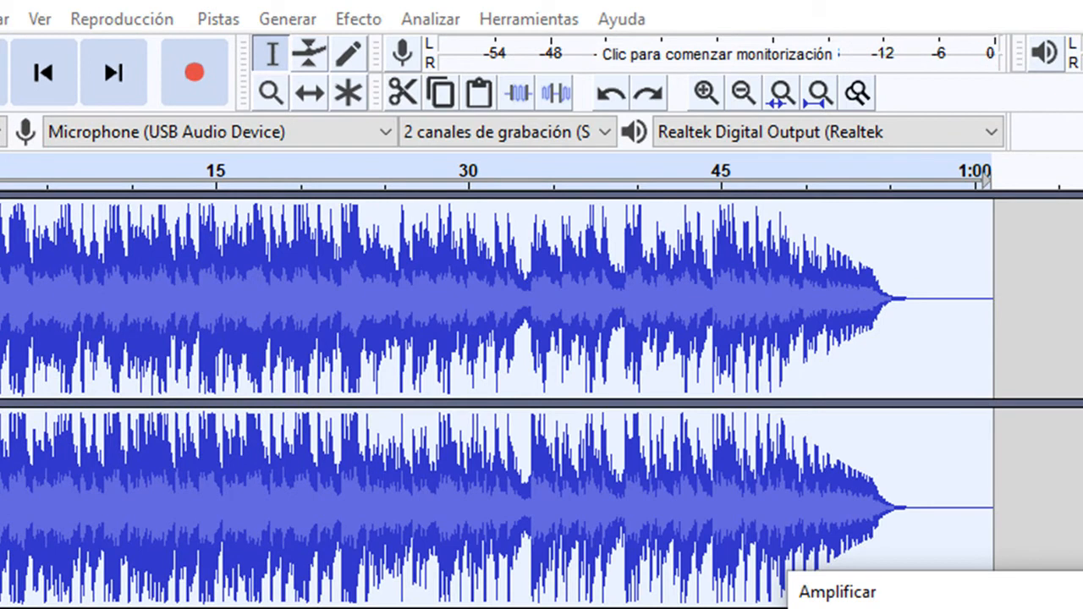
key(Return)
click(818, 557)
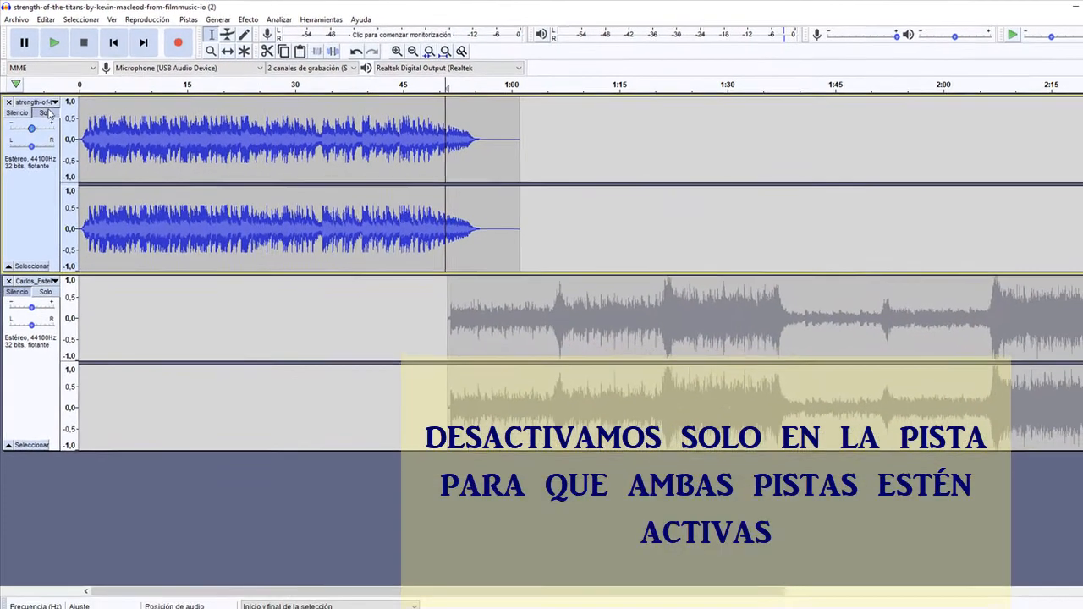
- Turn off Solo on the first track and play both tracks from about 51 seconds to check the transition
click(47, 113)
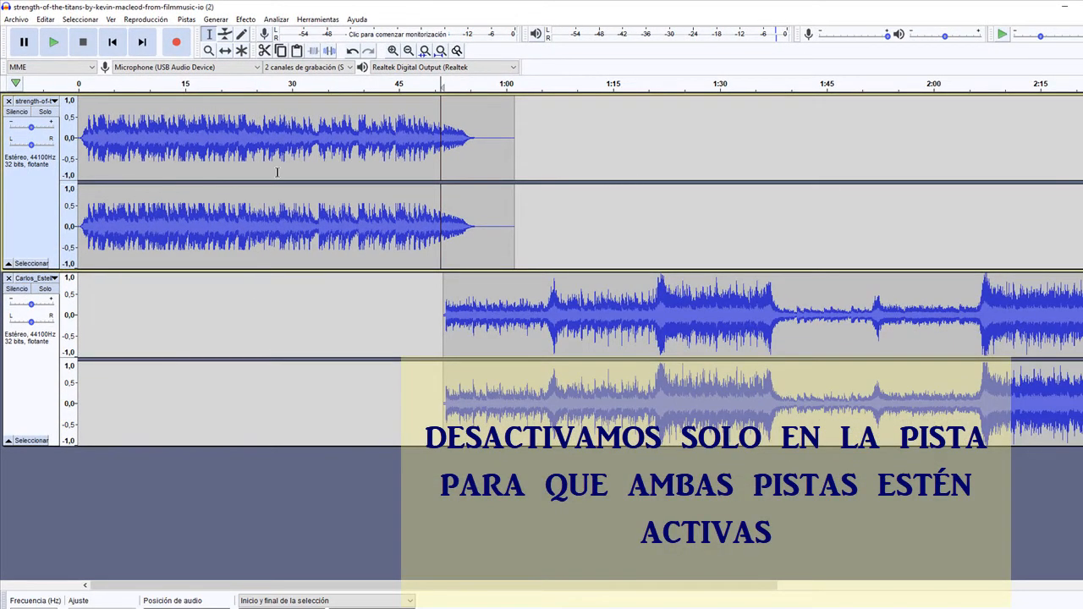
click(53, 42)
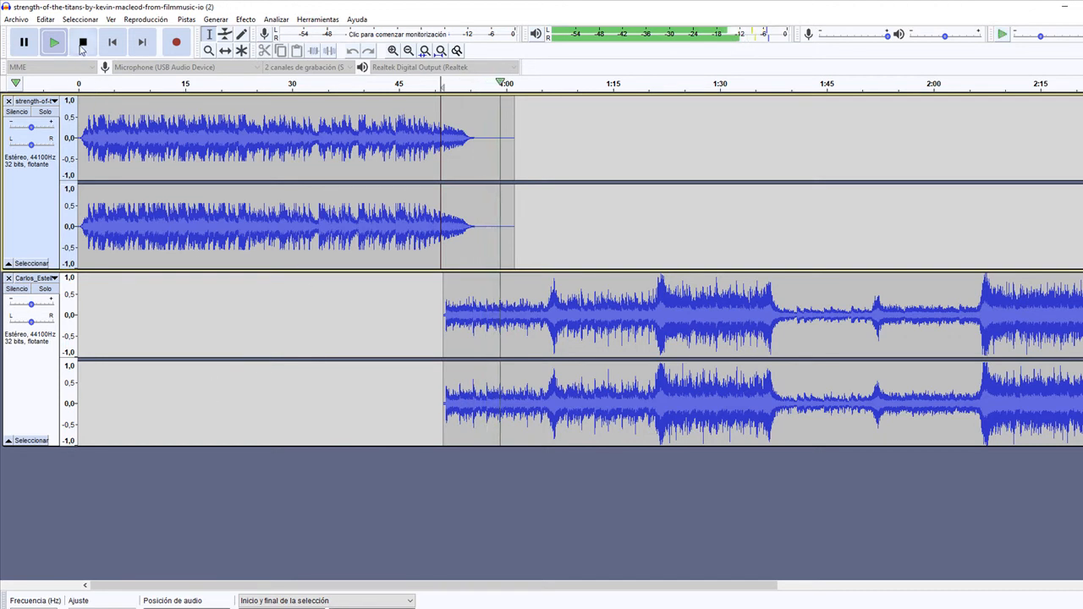
key(space)
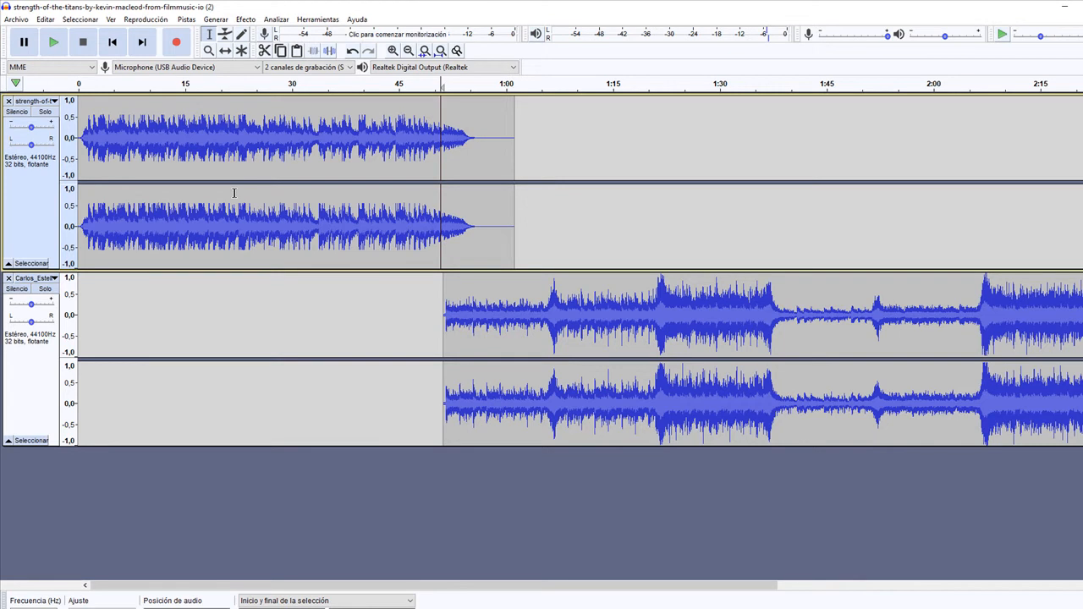
- Add a new empty stereo audio track and place the cursor in the first track at about 11 seconds
click(150, 146)
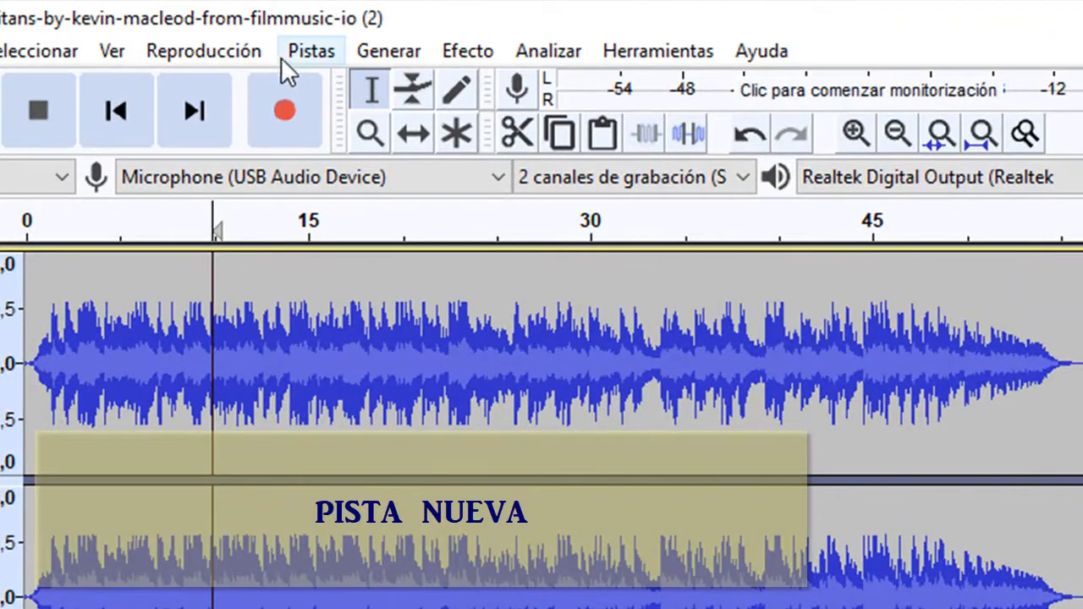
click(309, 55)
mouse_move(459, 102)
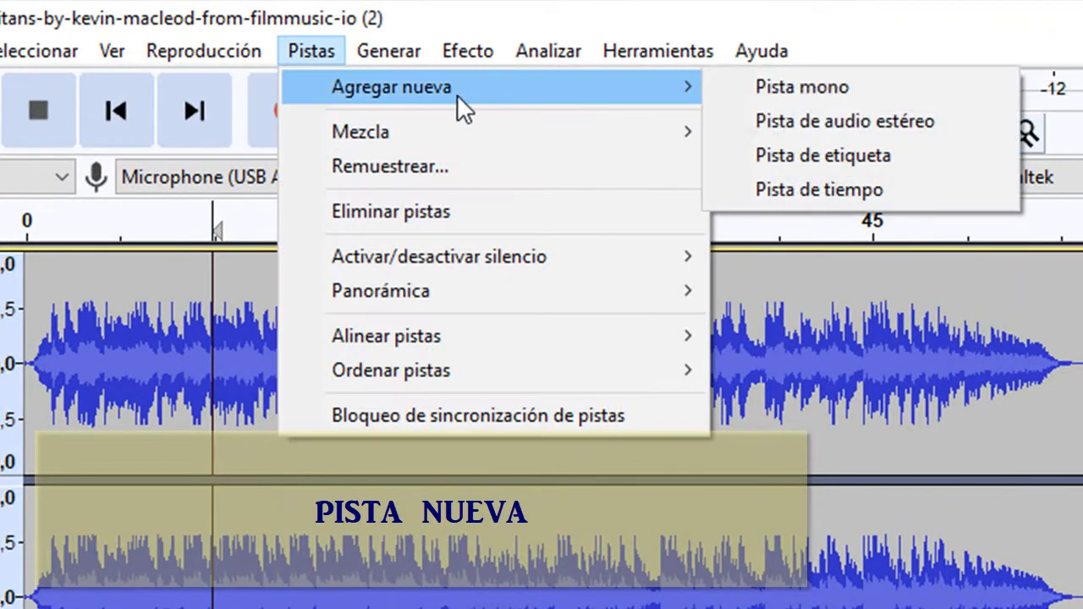
click(814, 121)
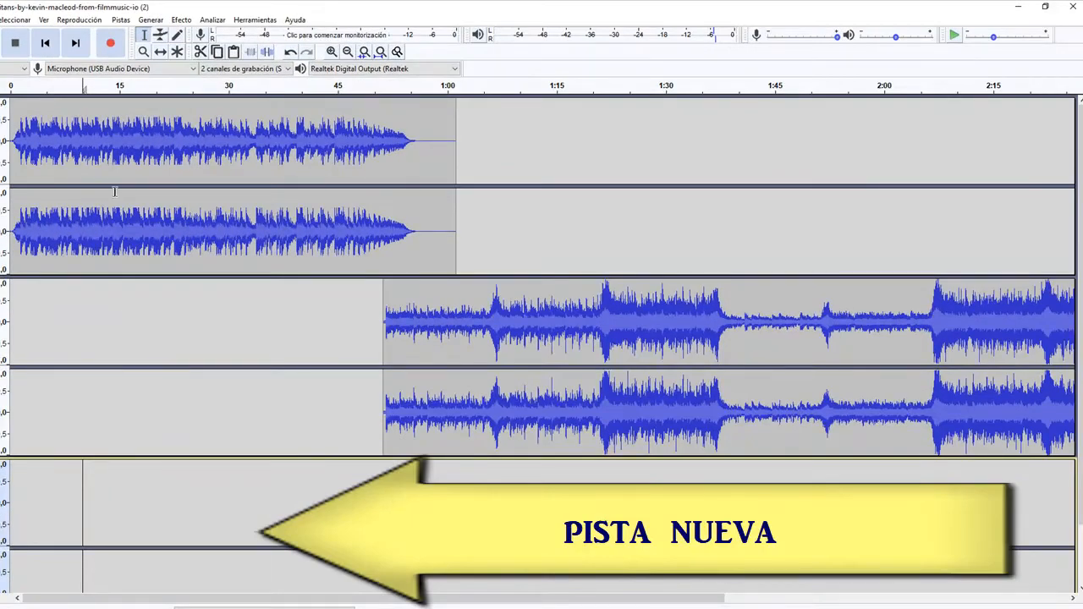
click(94, 134)
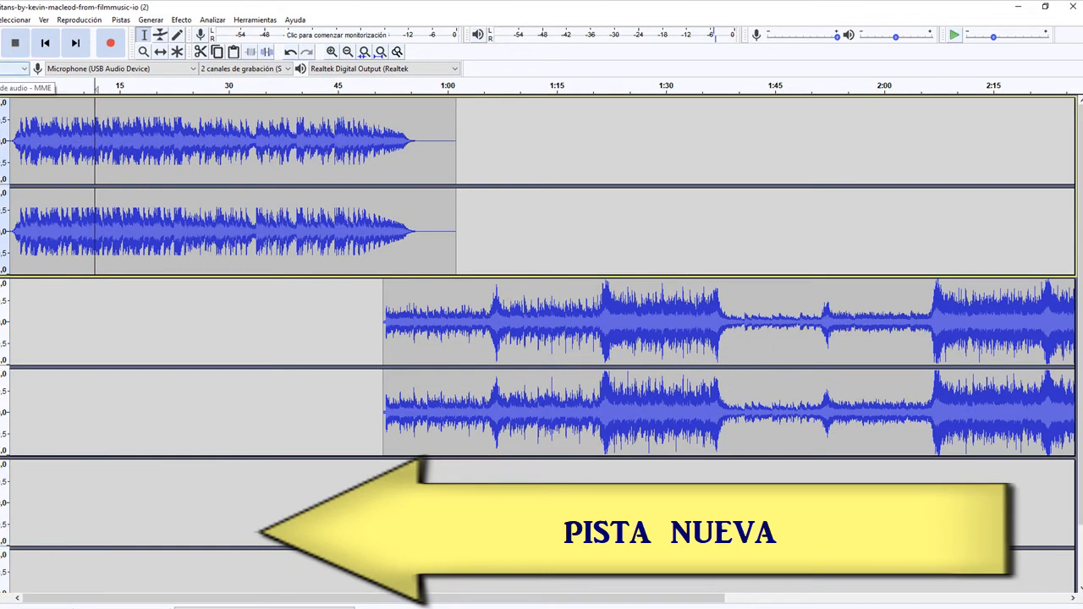
- Play the music to find where the voice should enter, and record narration on the new stereo track from about 19 to 54 seconds
key(space)
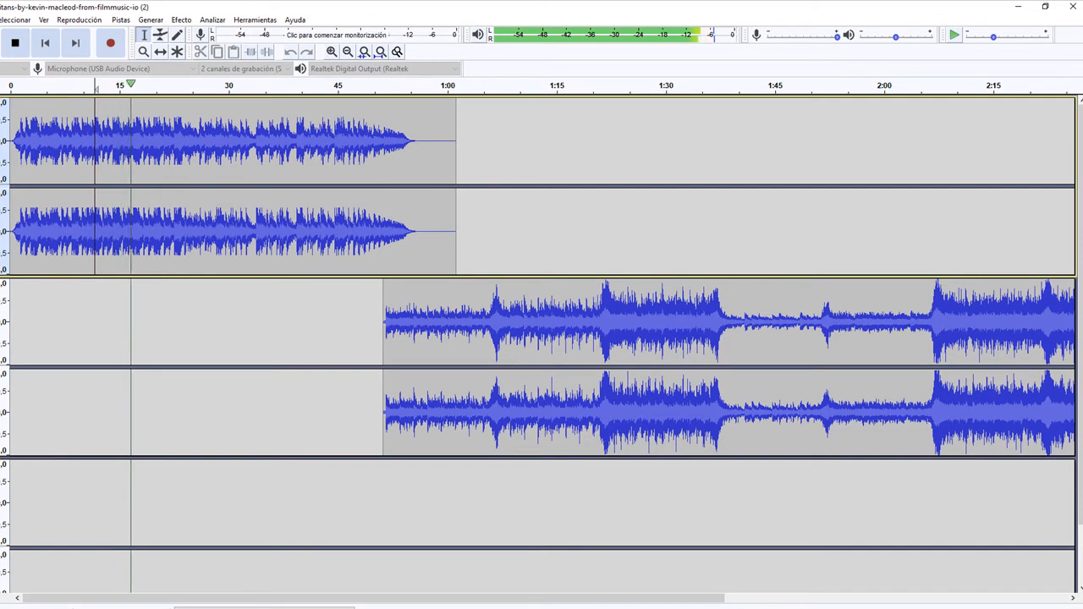
click(15, 42)
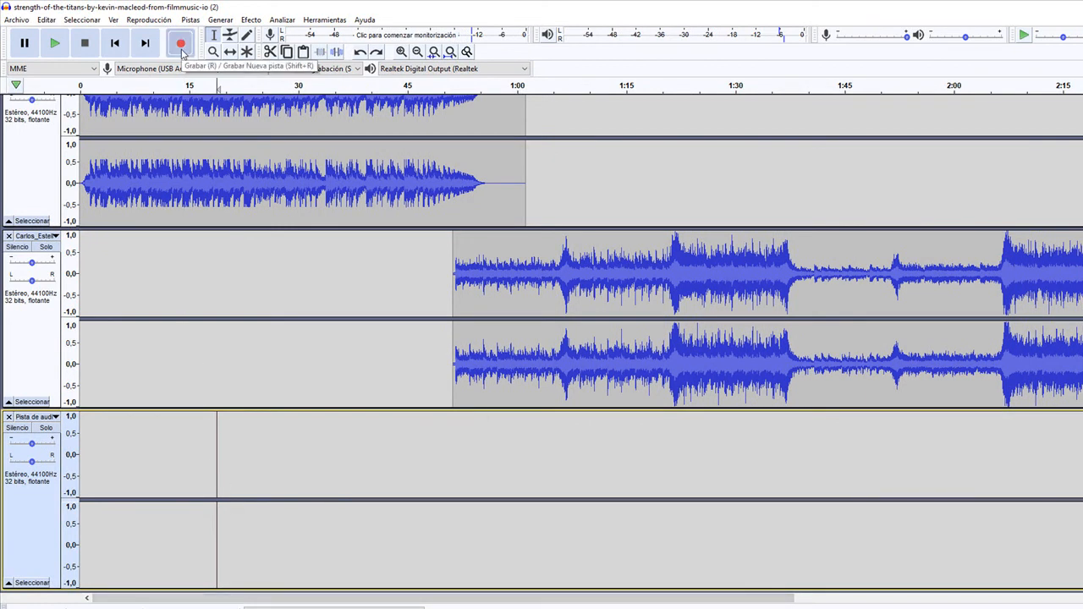
click(181, 49)
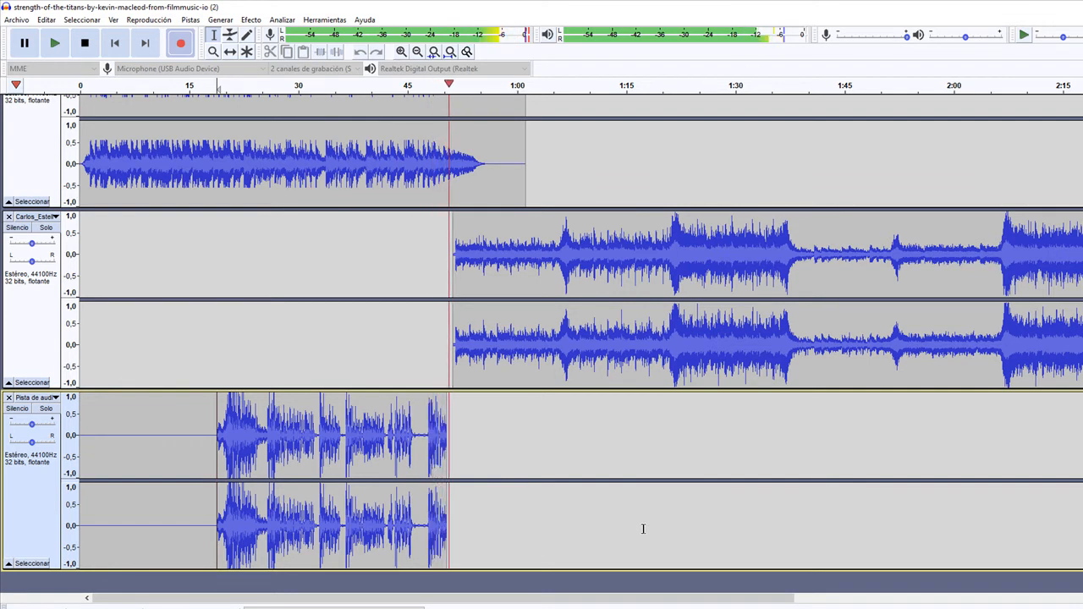
key(space)
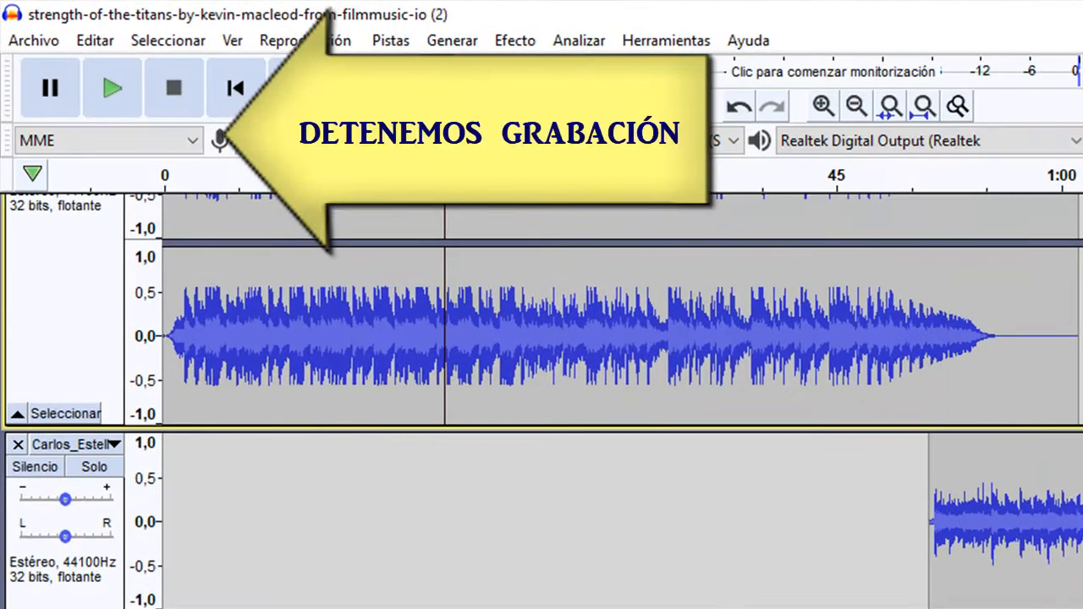
- Play all tracks from about 19 seconds to check the voice recording against the music
click(452, 346)
scroll(489, 393, up, 3)
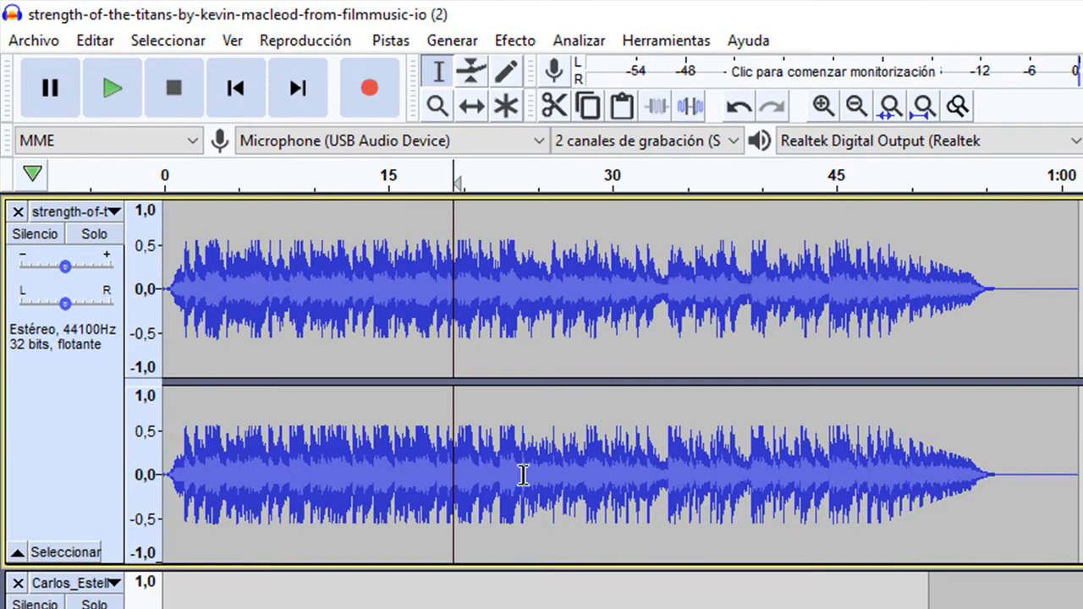
click(103, 82)
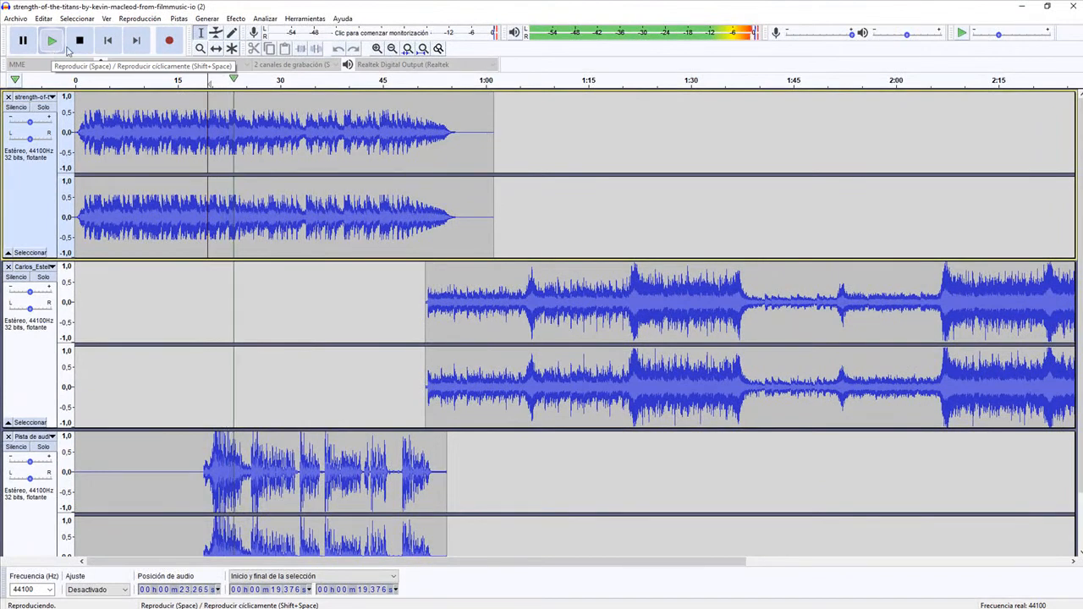
click(78, 42)
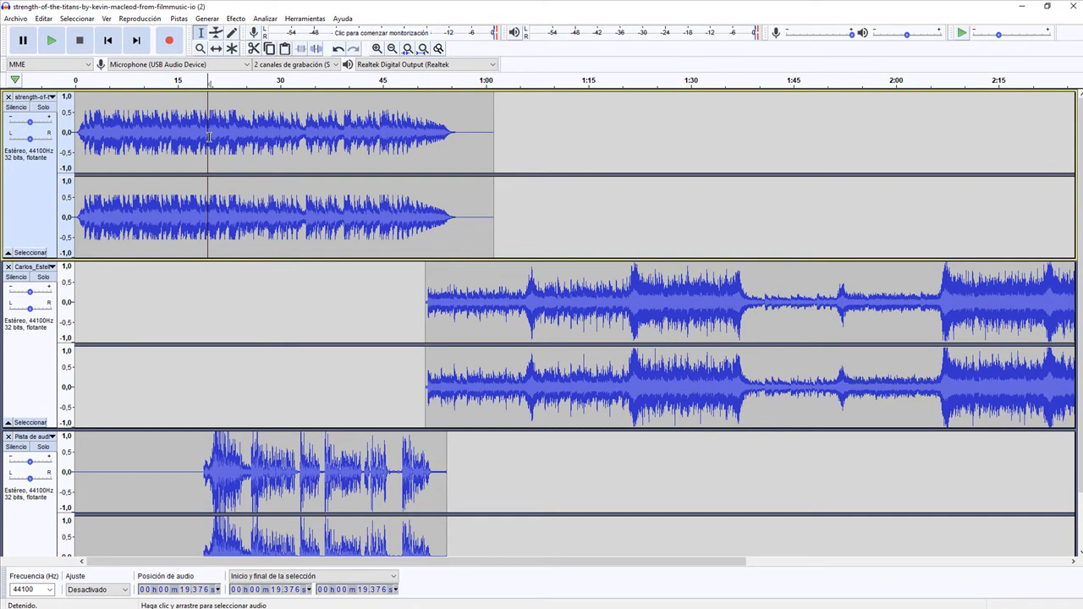
- Lower the first track beneath the voice recording, from about 19 to 53 seconds, by applying Filtrar curva with a curve drawn below 0 dB
drag(195, 133, 259, 144)
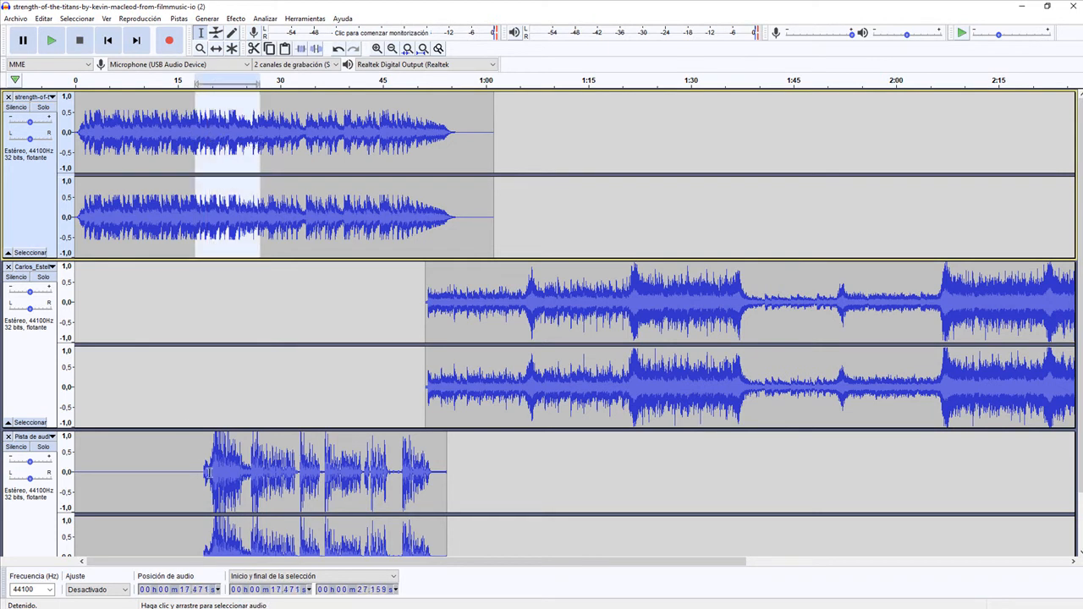
drag(203, 466, 438, 480)
scroll(247, 205, down, 1)
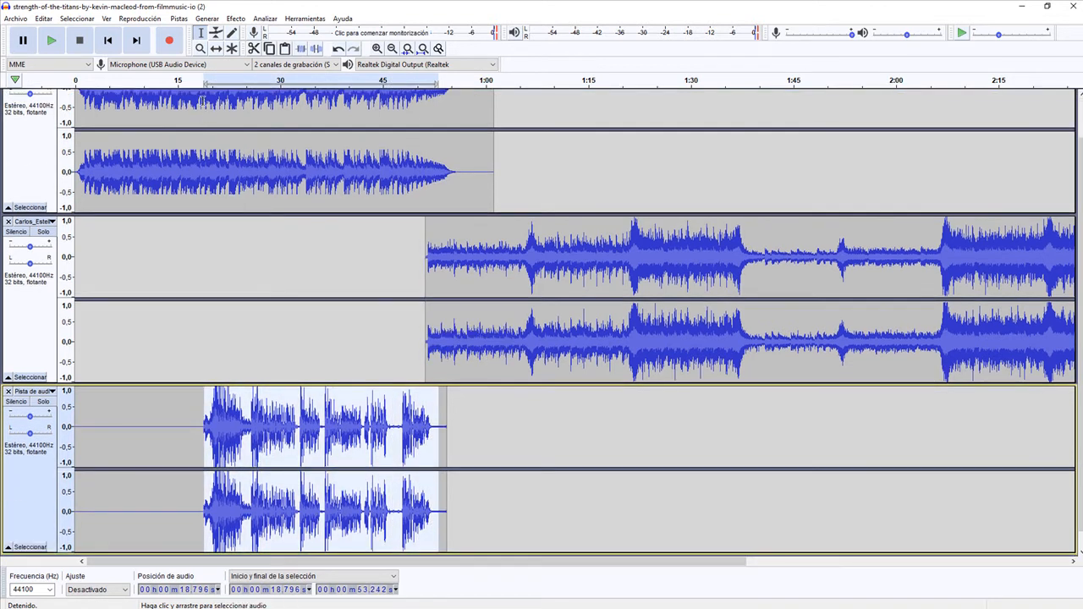
drag(203, 100, 446, 159)
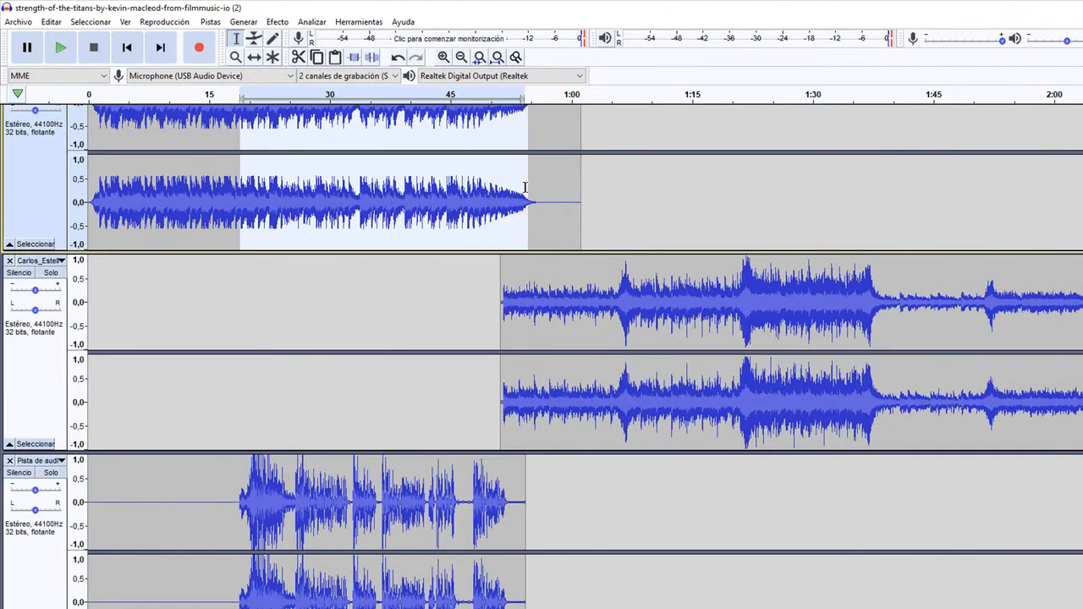
drag(525, 187, 512, 188)
scroll(248, 285, up, 1)
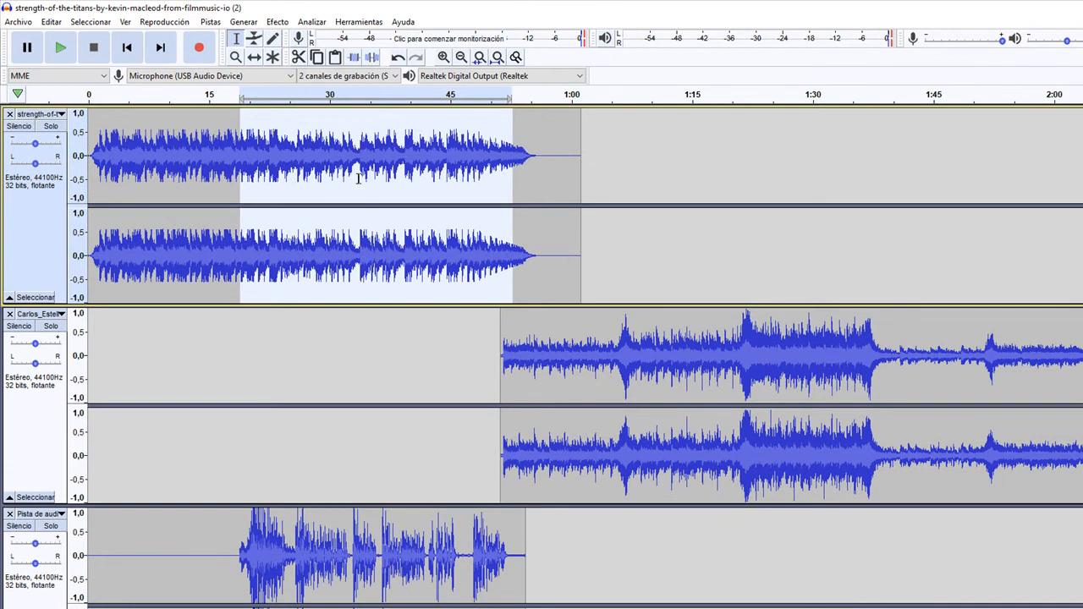
click(280, 22)
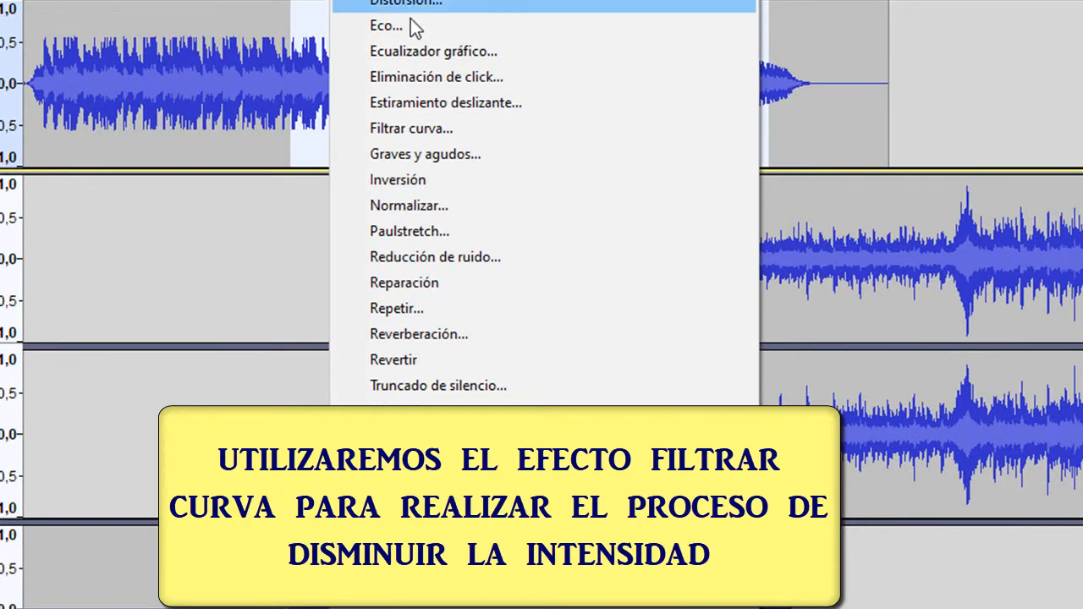
click(419, 129)
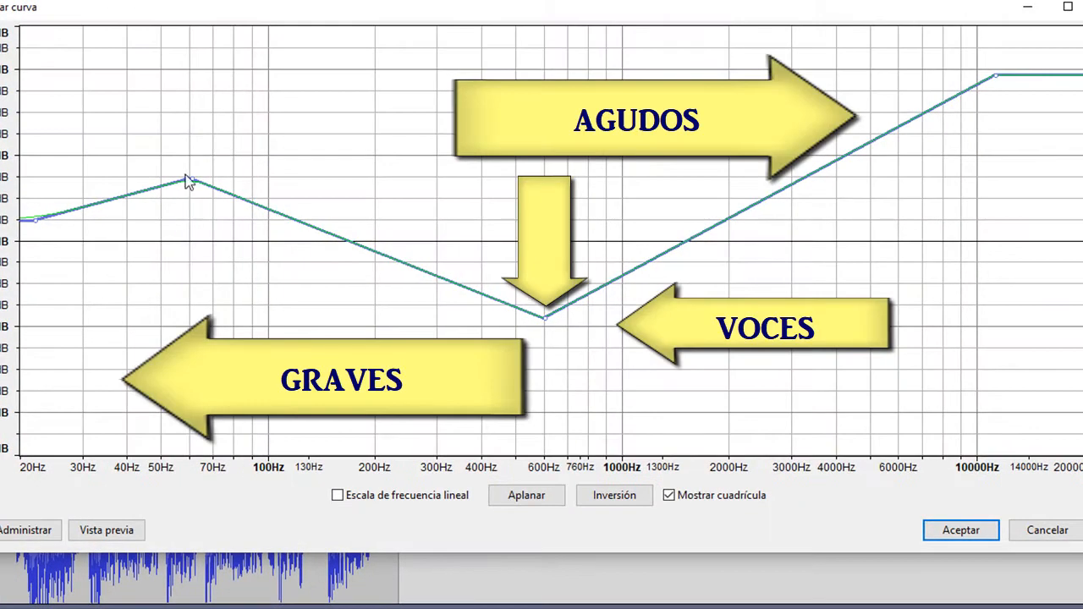
drag(188, 181, 226, 319)
drag(995, 82, 975, 277)
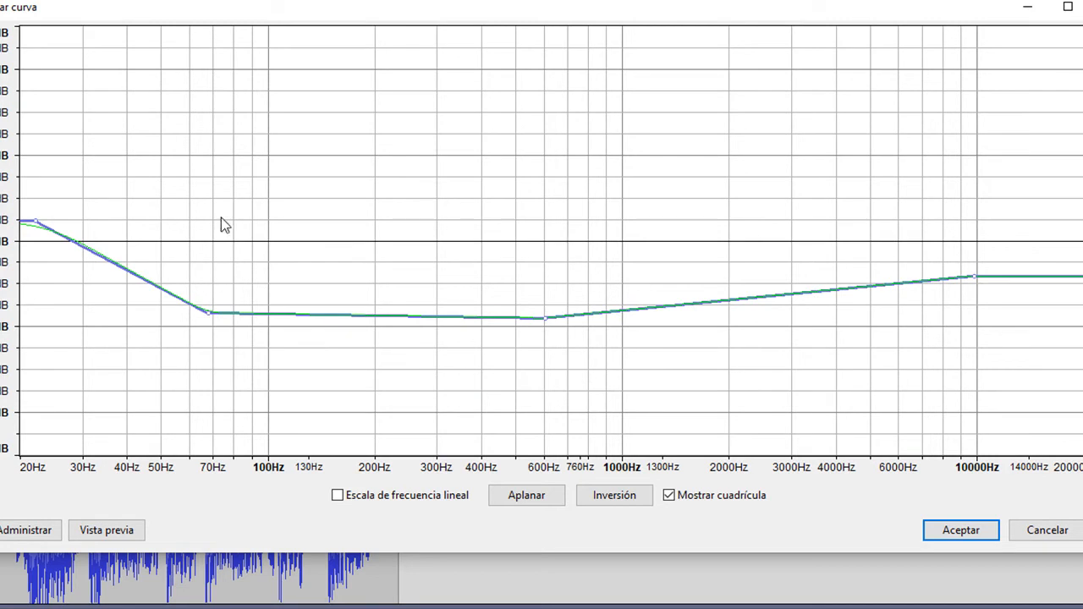
drag(34, 223, 25, 265)
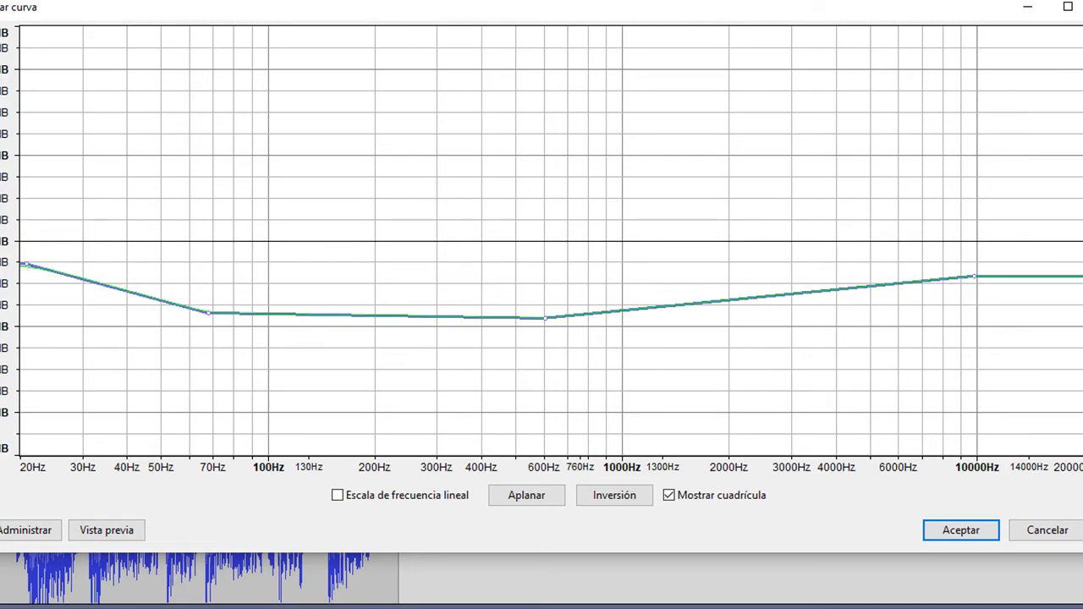
click(965, 531)
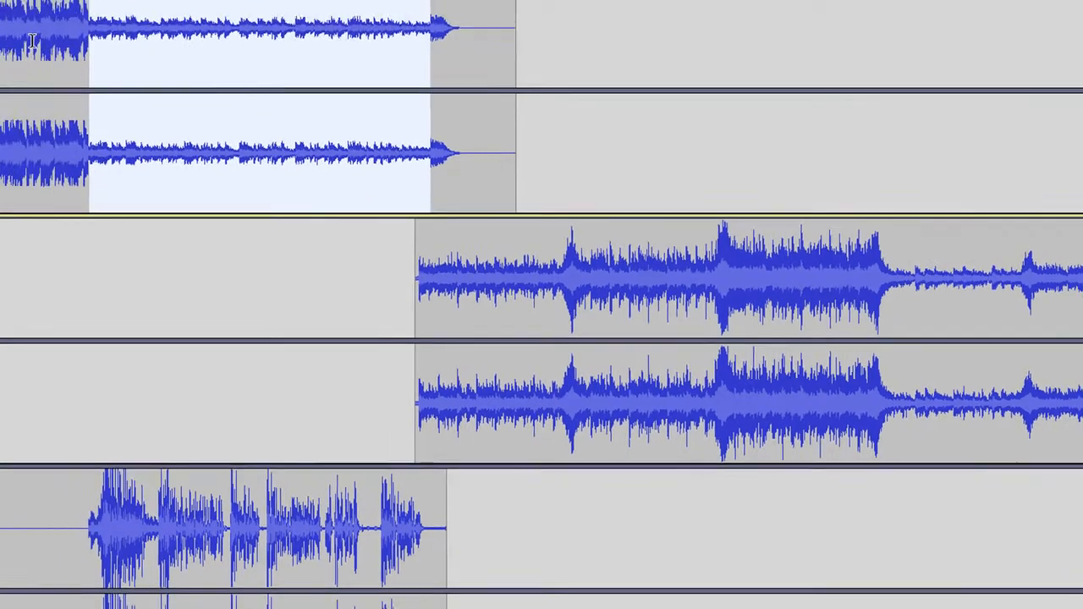
- Play the mix from about 13 seconds to check the lowered music under the voice
click(192, 93)
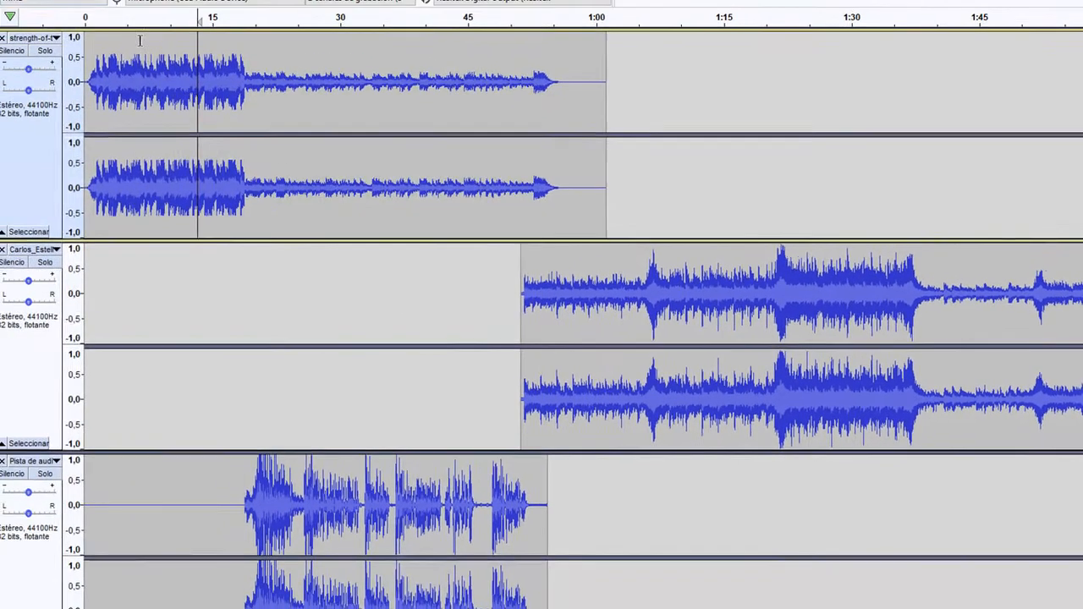
key(space)
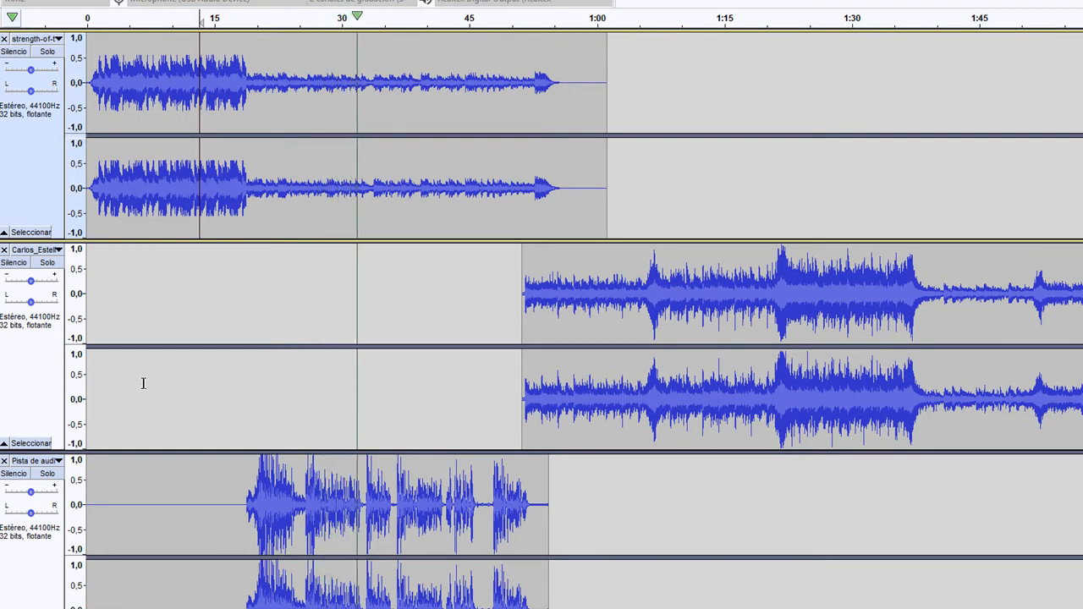
key(space)
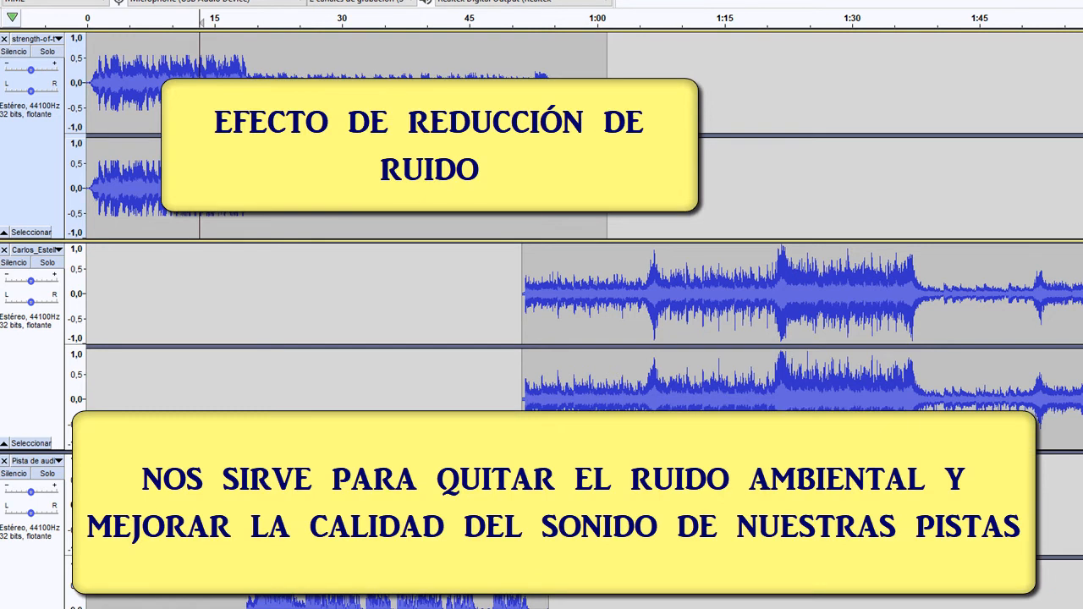
- Select the voice recording from about 19 to 52 seconds and capture its noise profile with Reducción de ruido
drag(247, 525, 521, 525)
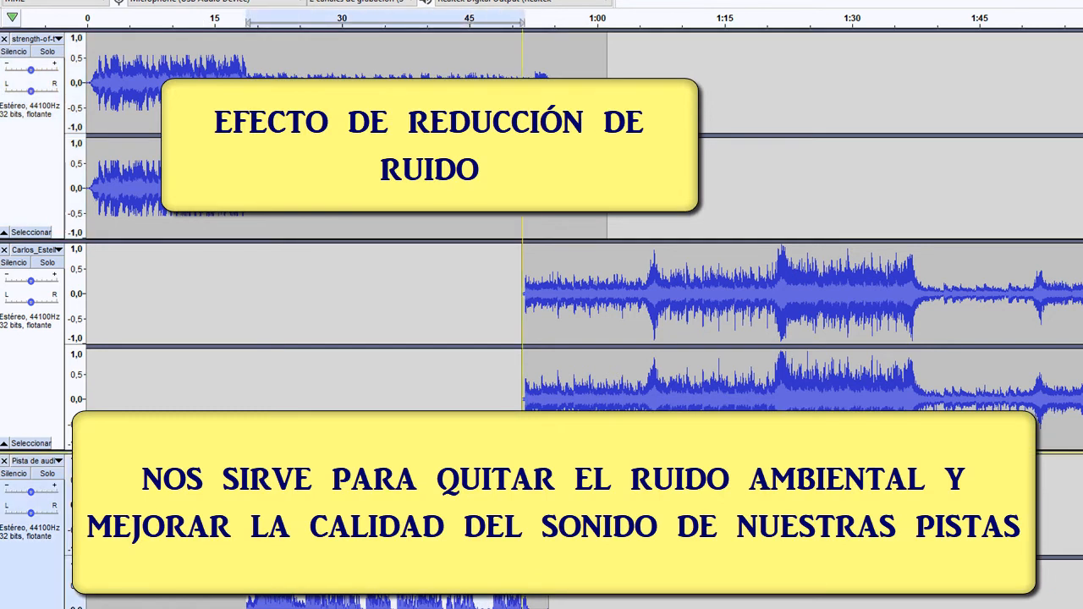
scroll(531, 544, down, 2)
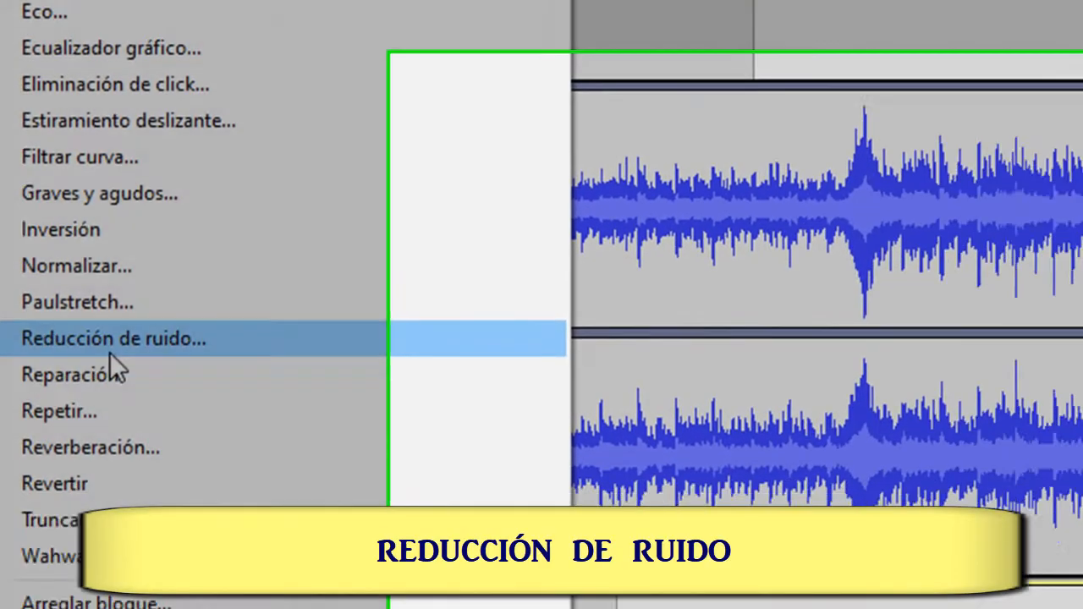
click(415, 381)
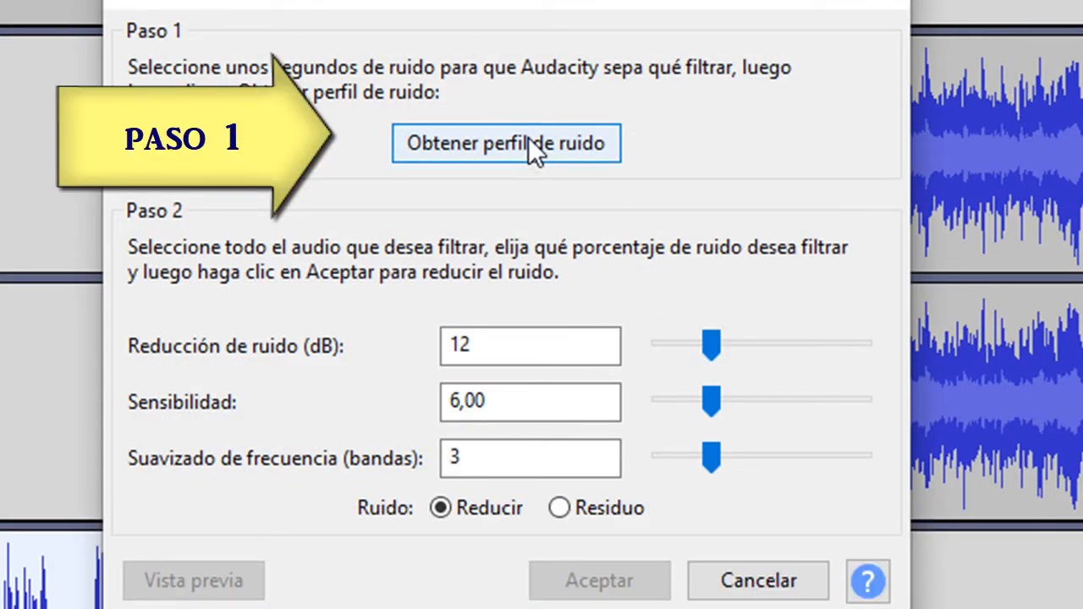
click(528, 142)
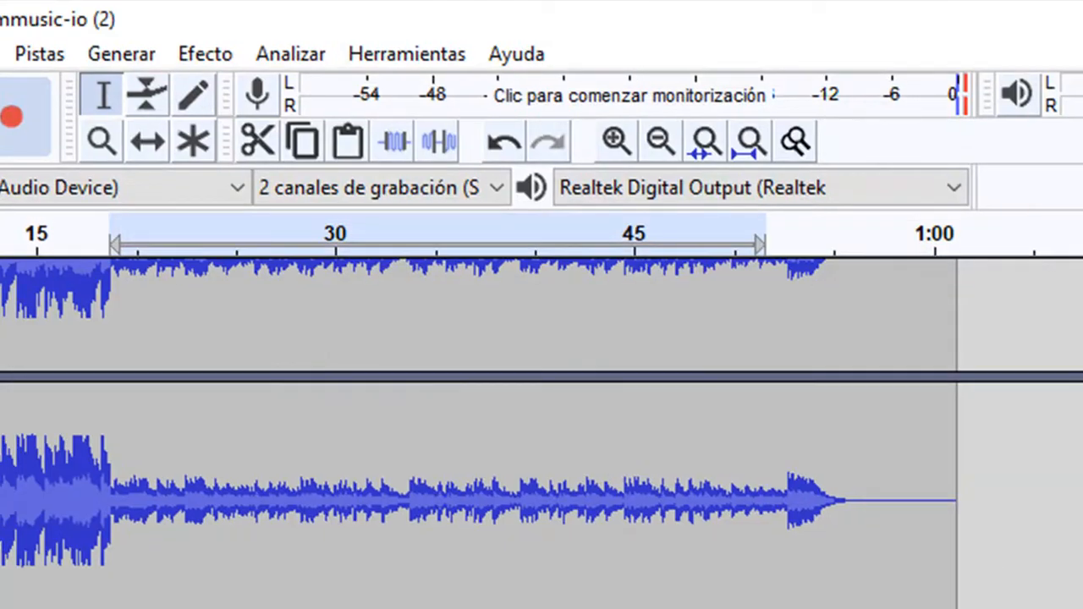
- Preview and apply Reducción de ruido to the selected voice with an 11 dB reduction, 8,50 sensitivity and 4 smoothing bands
click(219, 53)
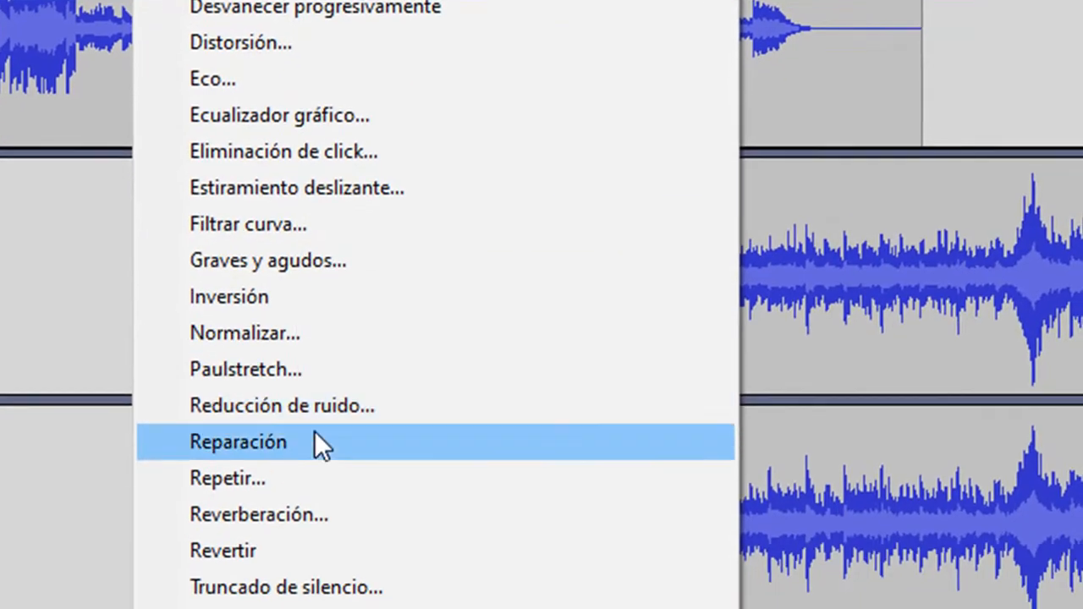
click(280, 406)
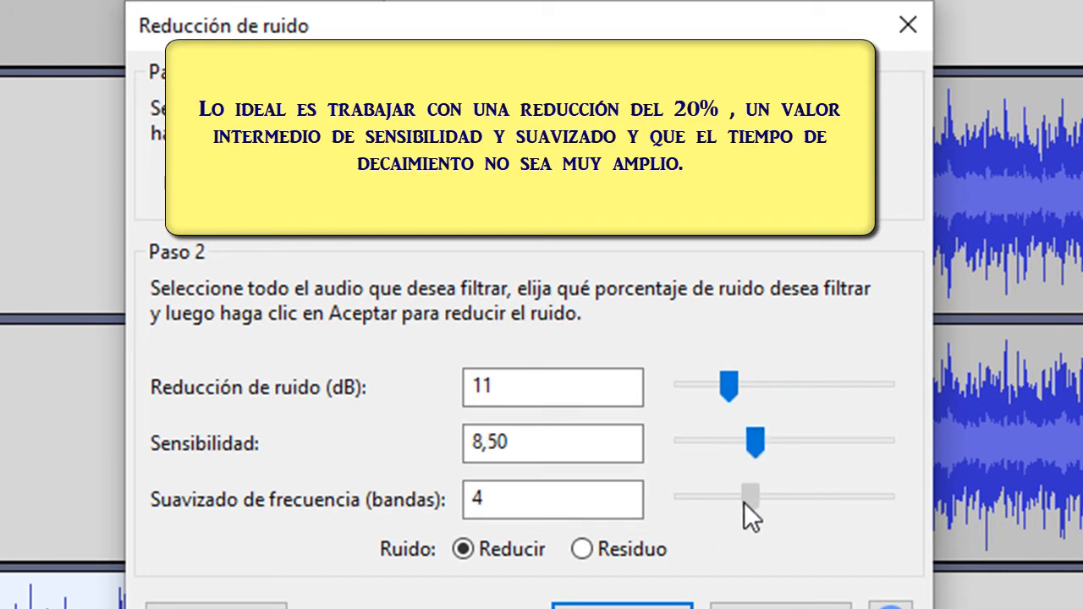
drag(739, 502, 750, 499)
click(245, 606)
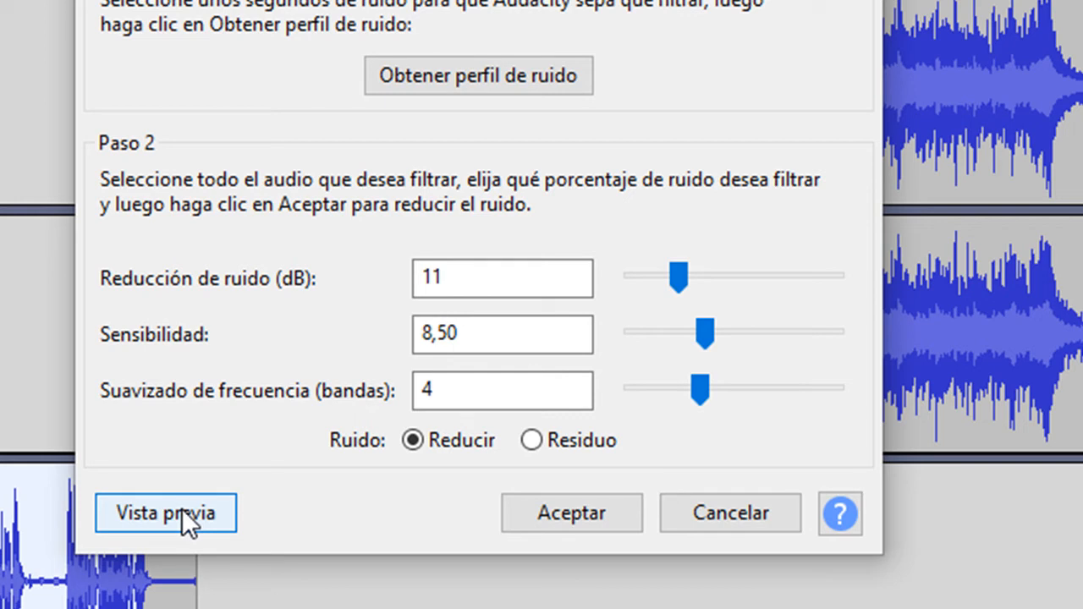
click(182, 511)
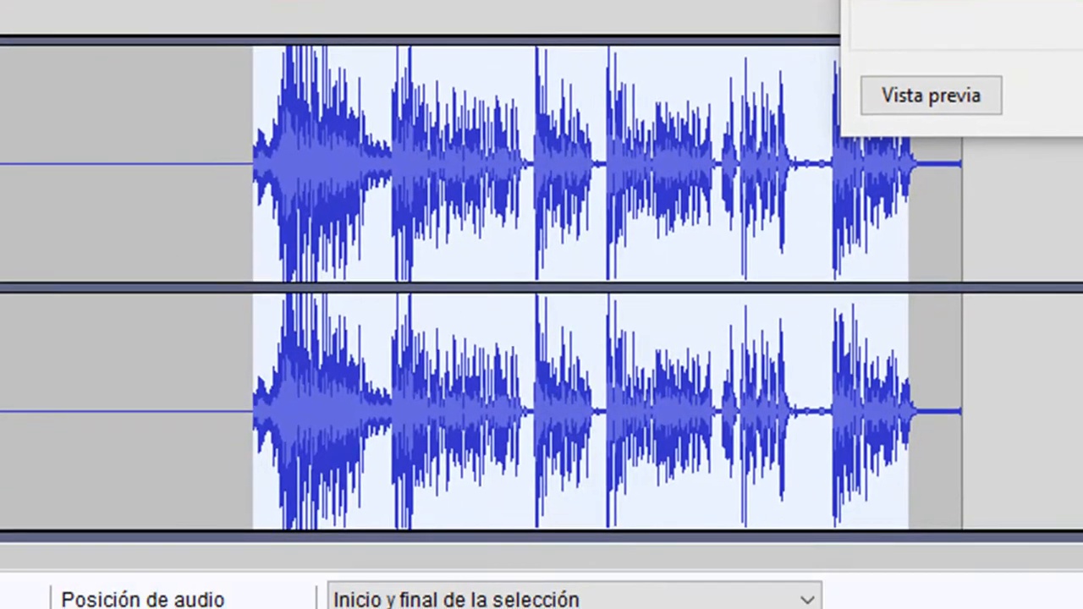
click(1082, 94)
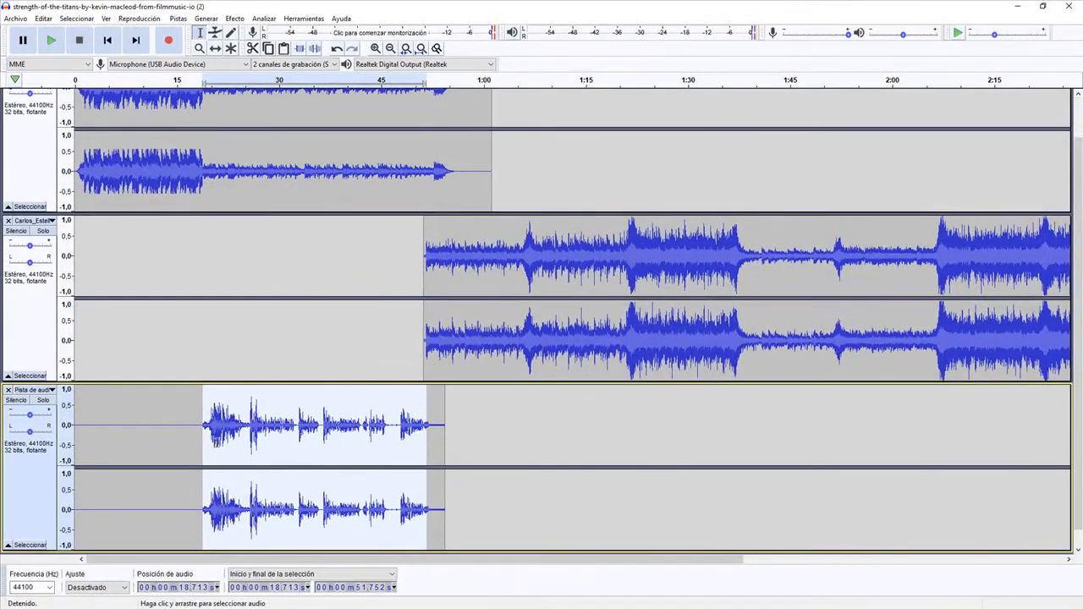
- Play the noise-reduced voice from about 19 seconds to check how it sounds
click(204, 421)
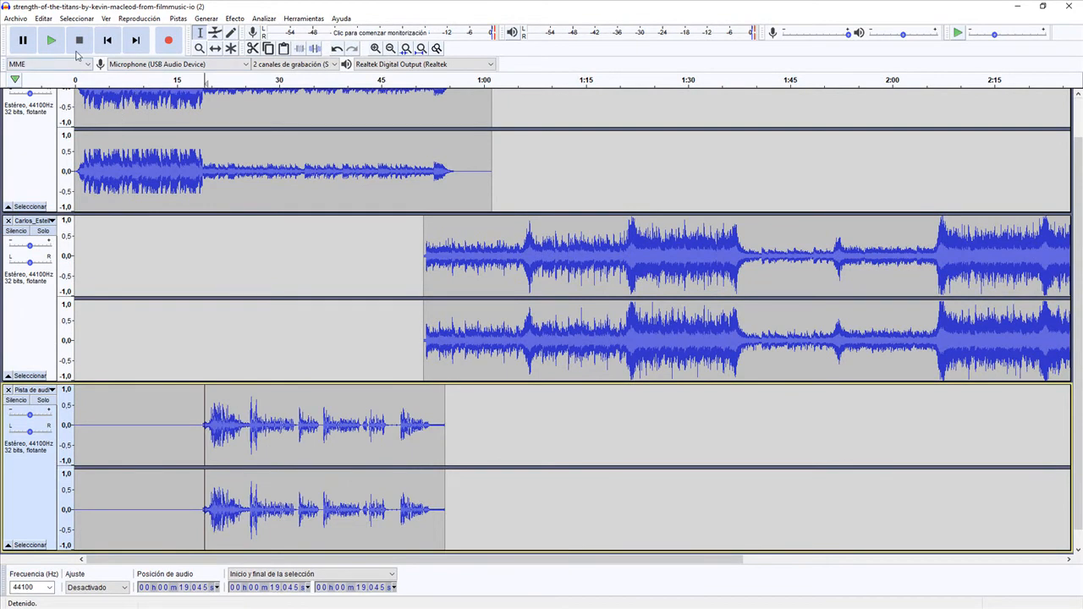
click(52, 42)
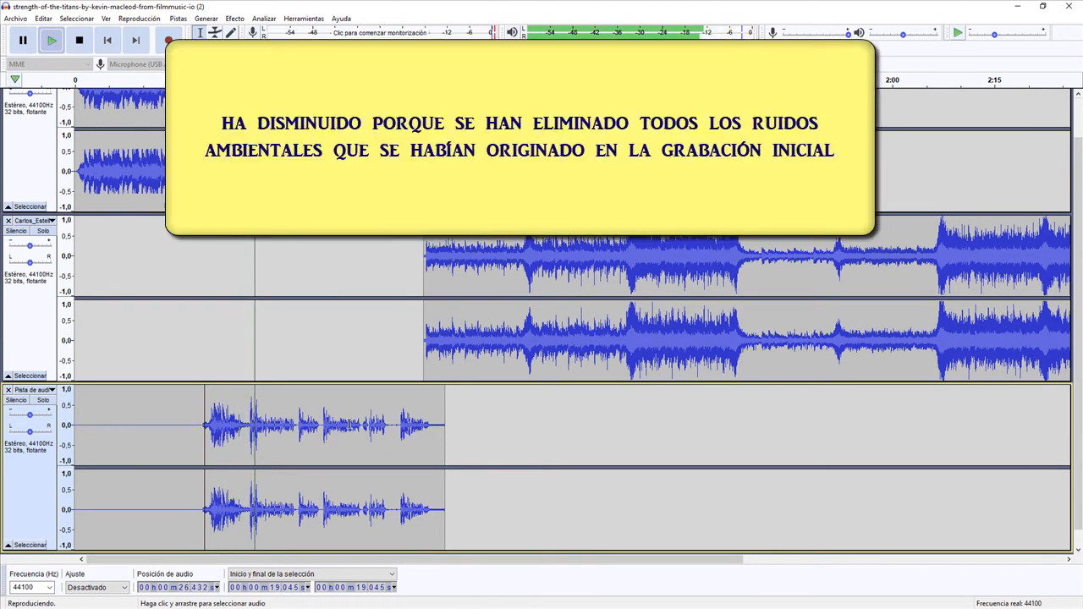
click(79, 40)
- Amplify the voice recording from about 19 to 53 seconds by 3,8 dB, and place the cursor at the start of the voice
drag(202, 426, 437, 435)
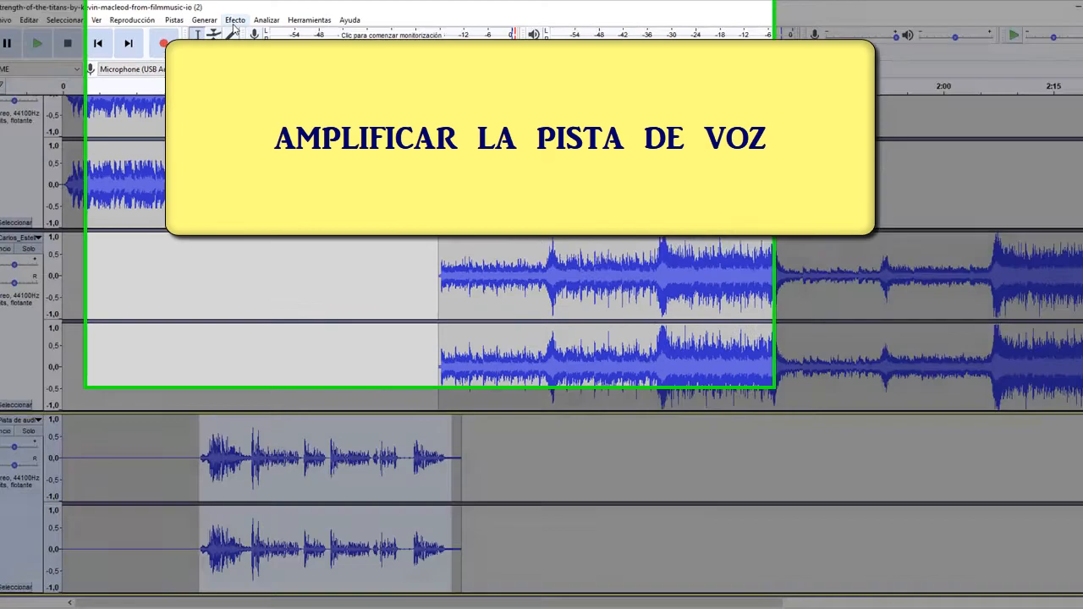
click(234, 18)
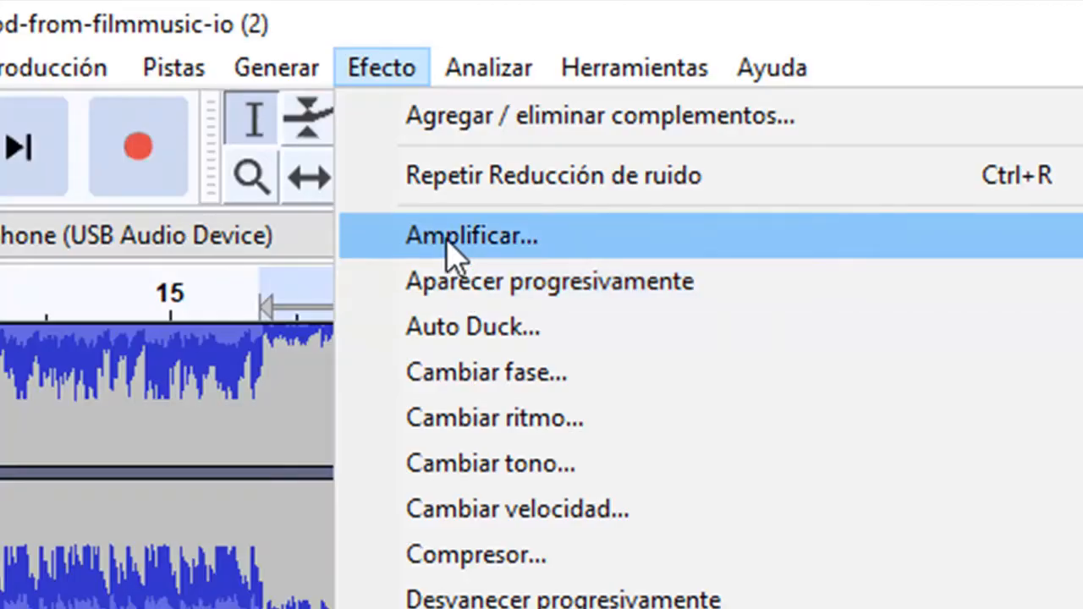
click(447, 241)
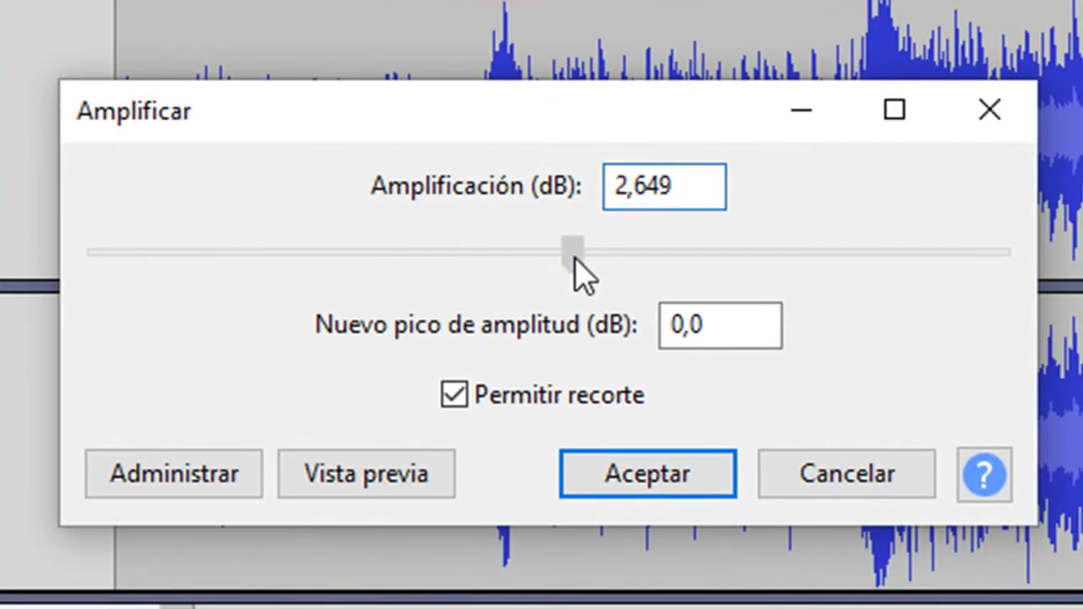
drag(575, 259, 586, 260)
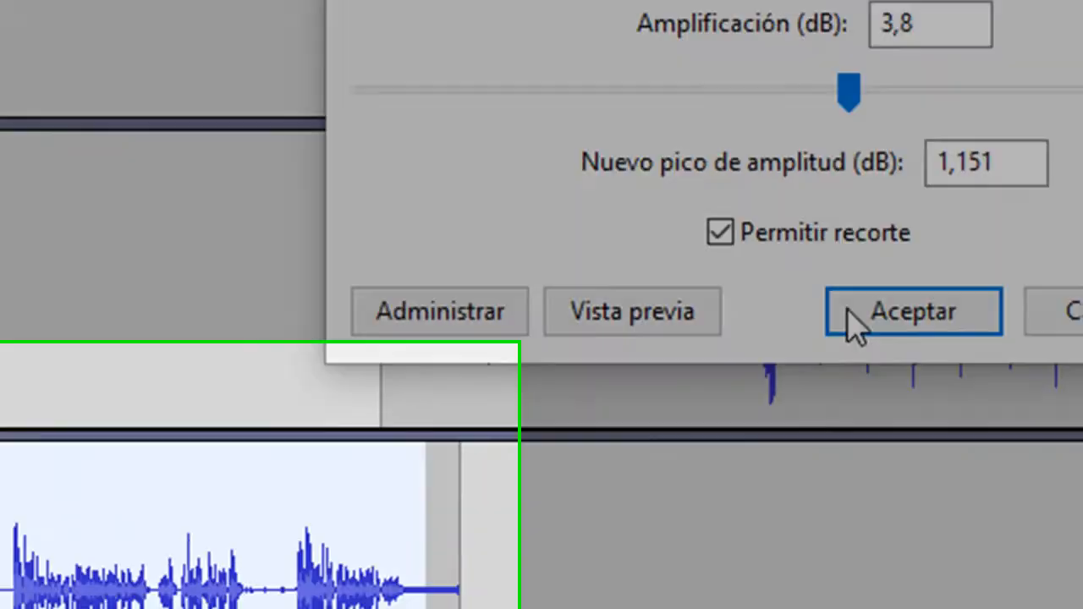
click(622, 474)
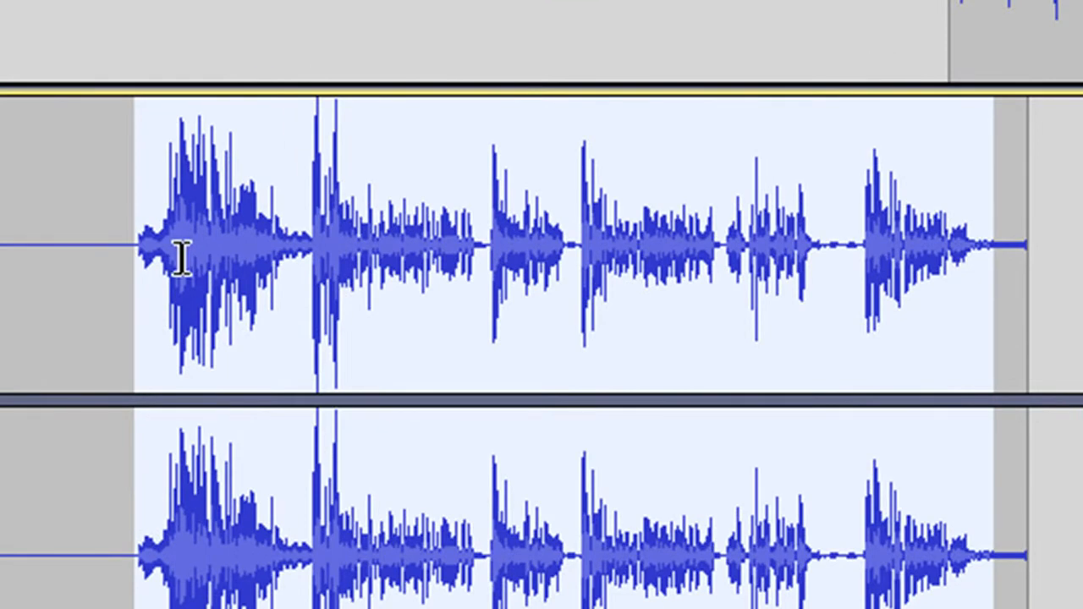
click(148, 245)
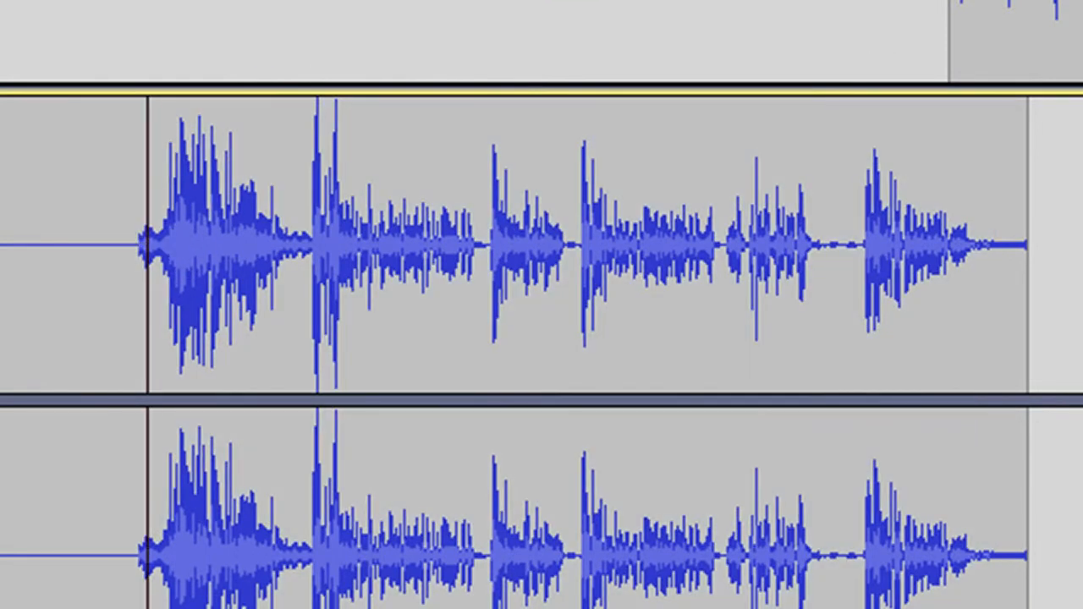
- Play the amplified voice recording from about 19 seconds to check how it sounds
key(space)
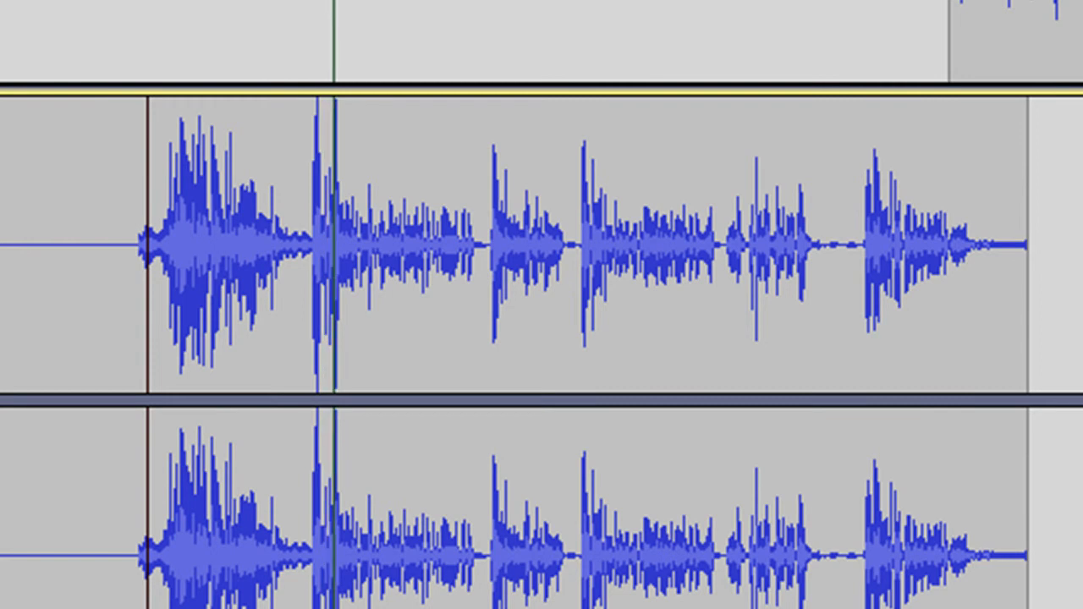
key(space)
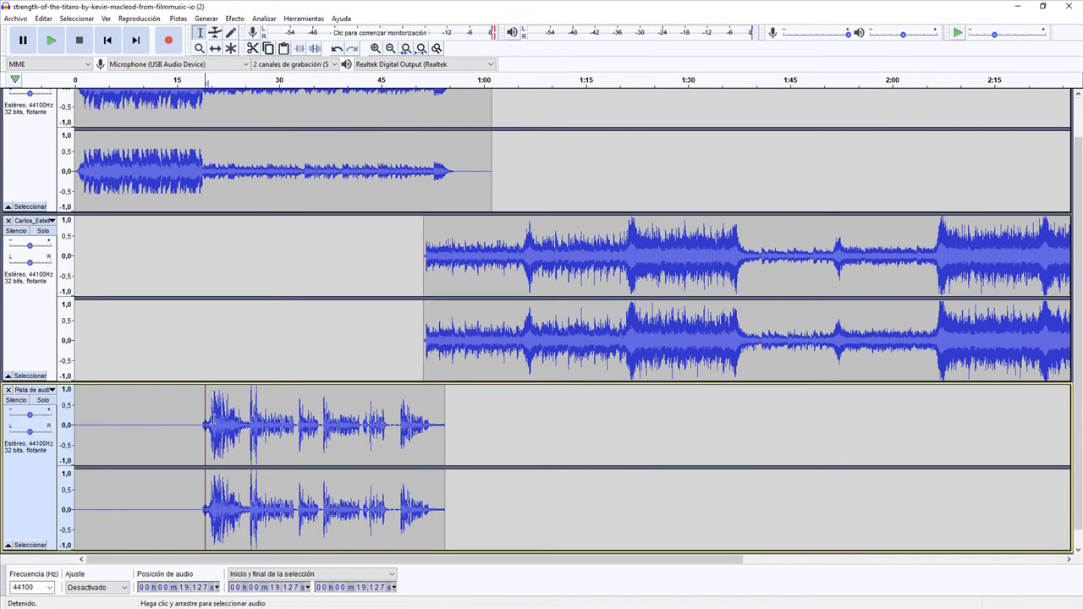
- Select the voice recording from about 19 to 53 seconds and preview Cambiar tono from G4 to D4
drag(203, 423, 436, 430)
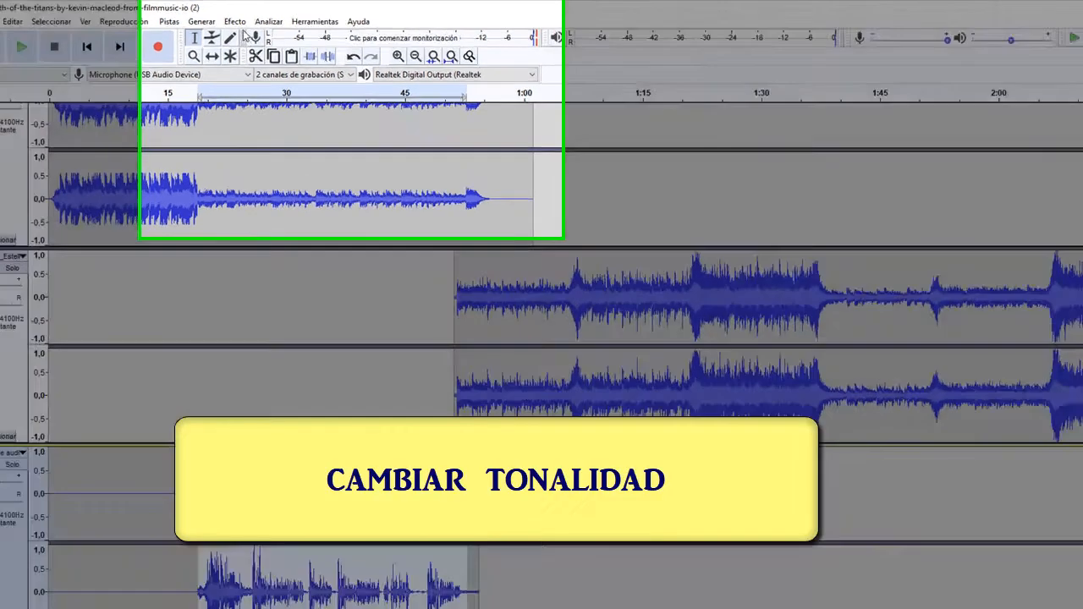
click(236, 18)
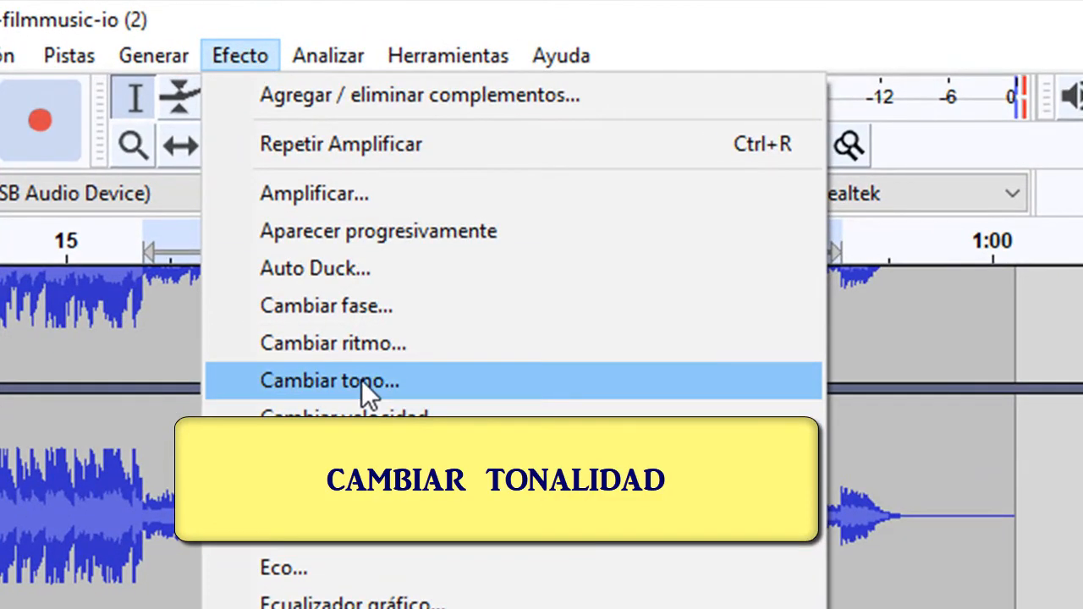
click(362, 378)
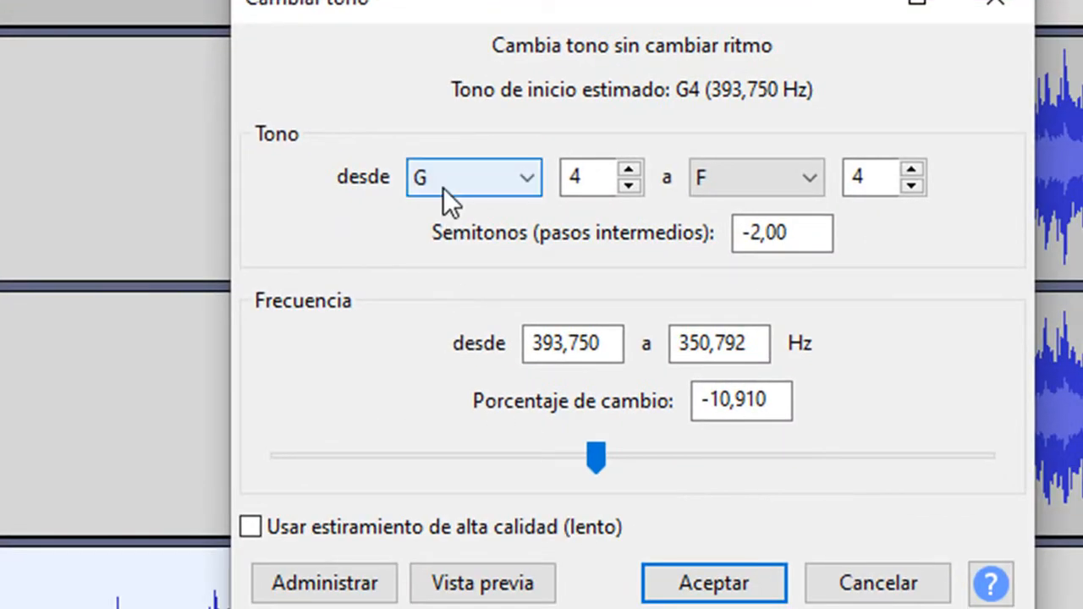
click(442, 181)
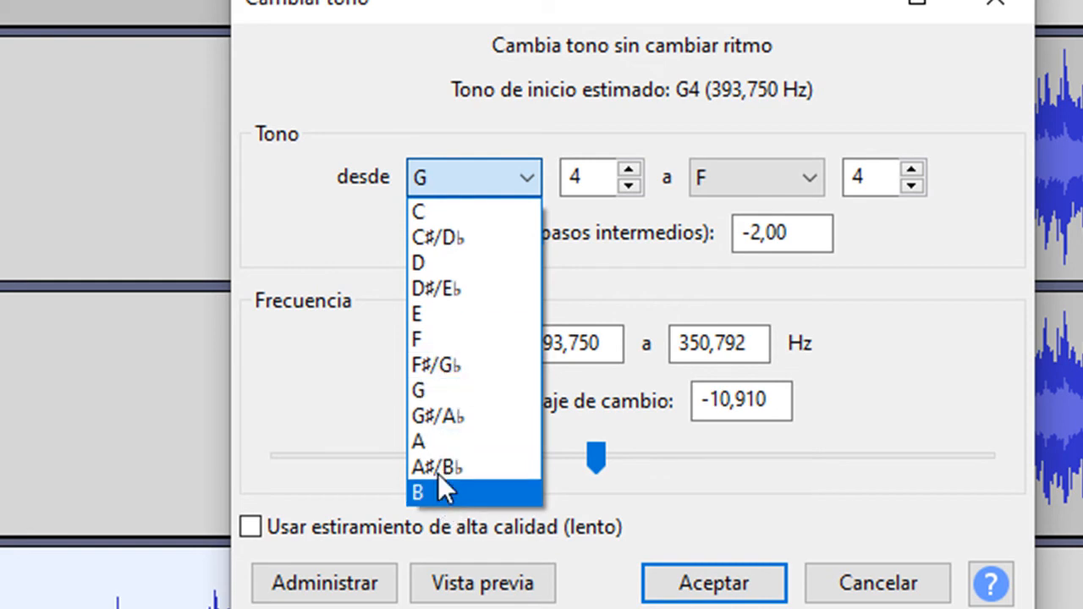
click(451, 386)
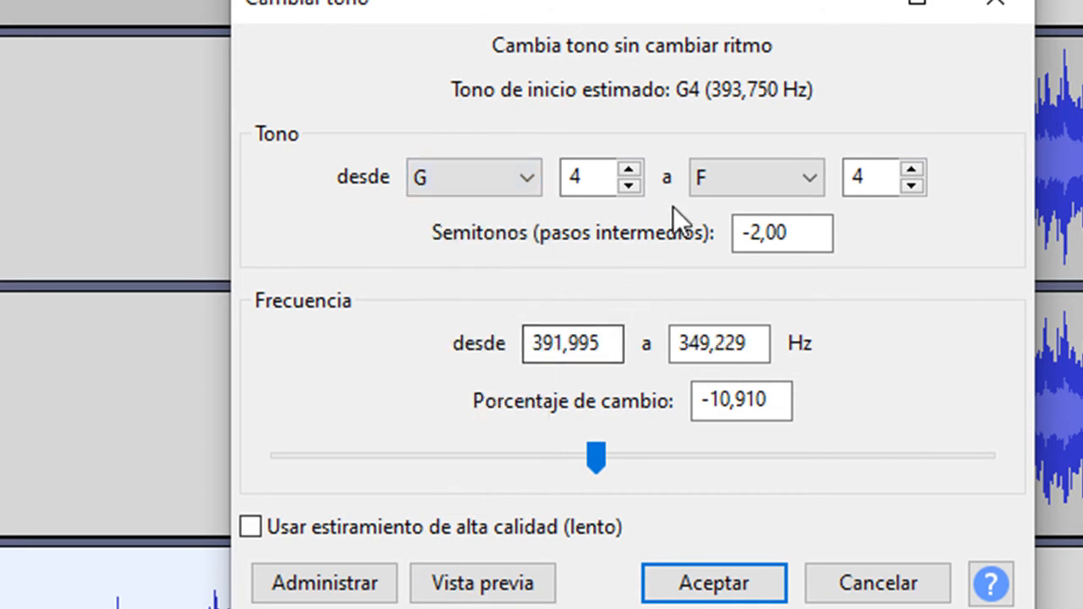
click(777, 166)
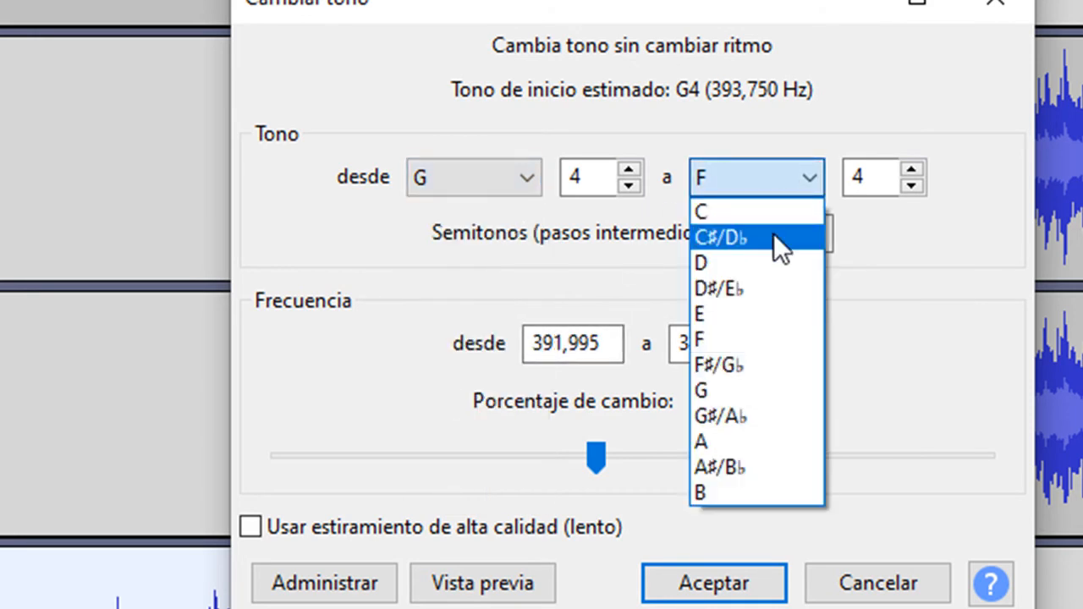
click(762, 259)
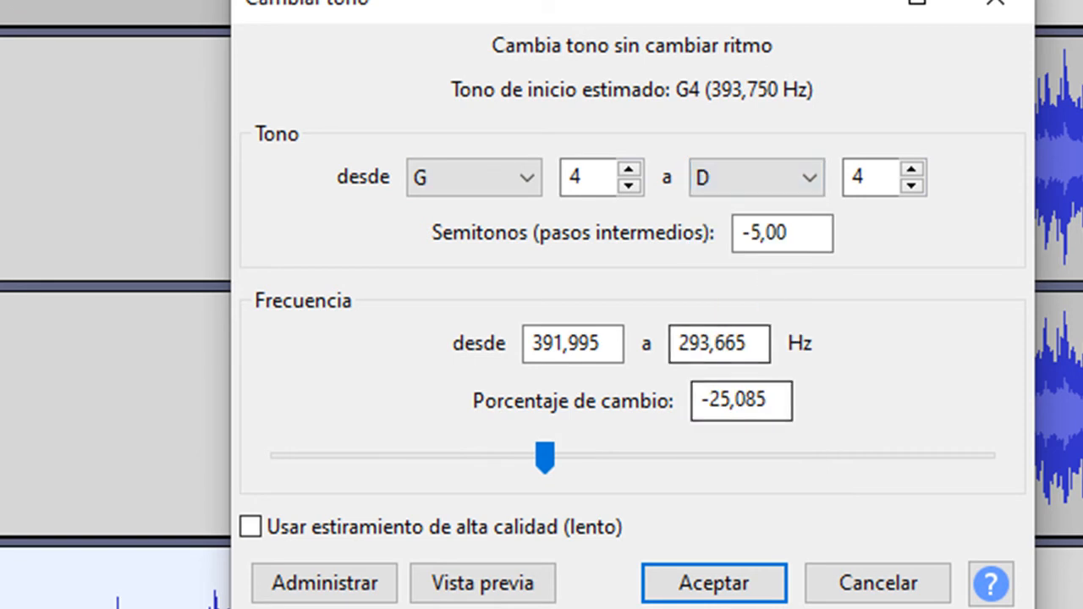
click(515, 584)
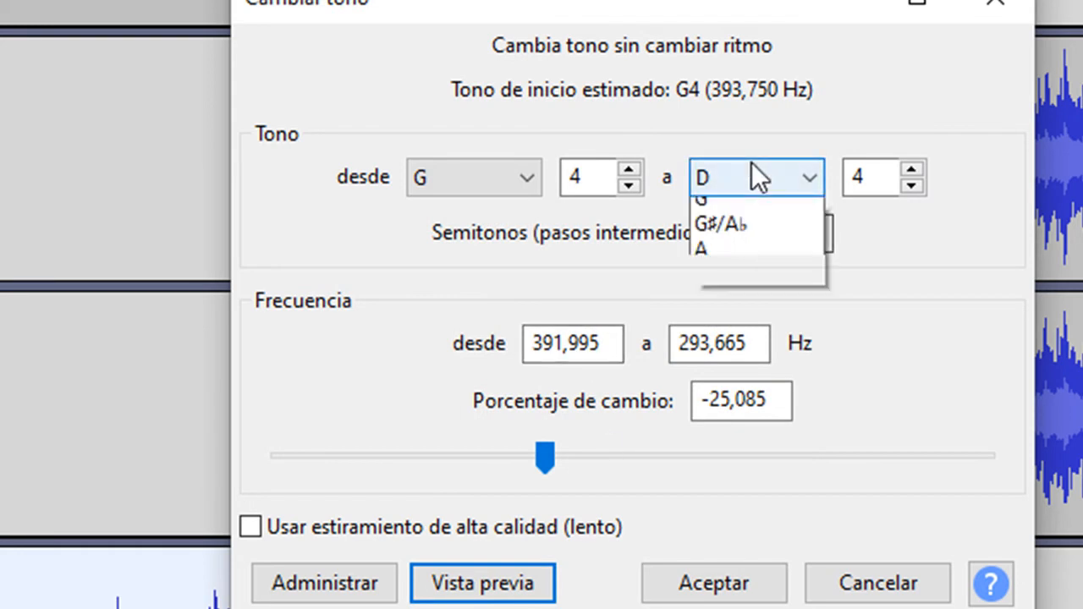
- Set the target pitch in Cambiar tono to E4 and apply it to the selected voice
click(749, 174)
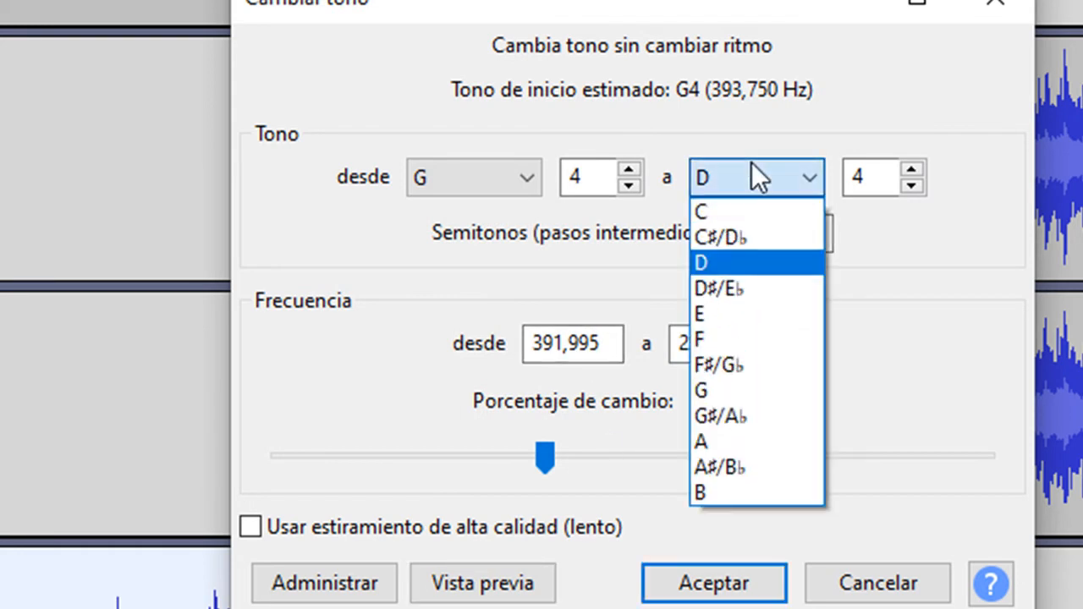
click(729, 321)
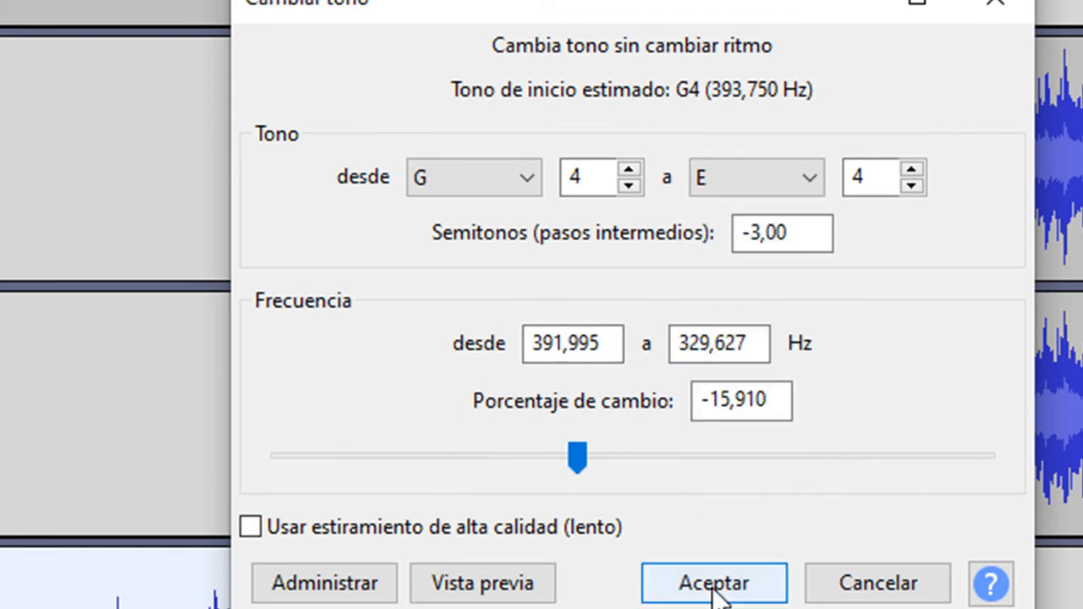
click(713, 584)
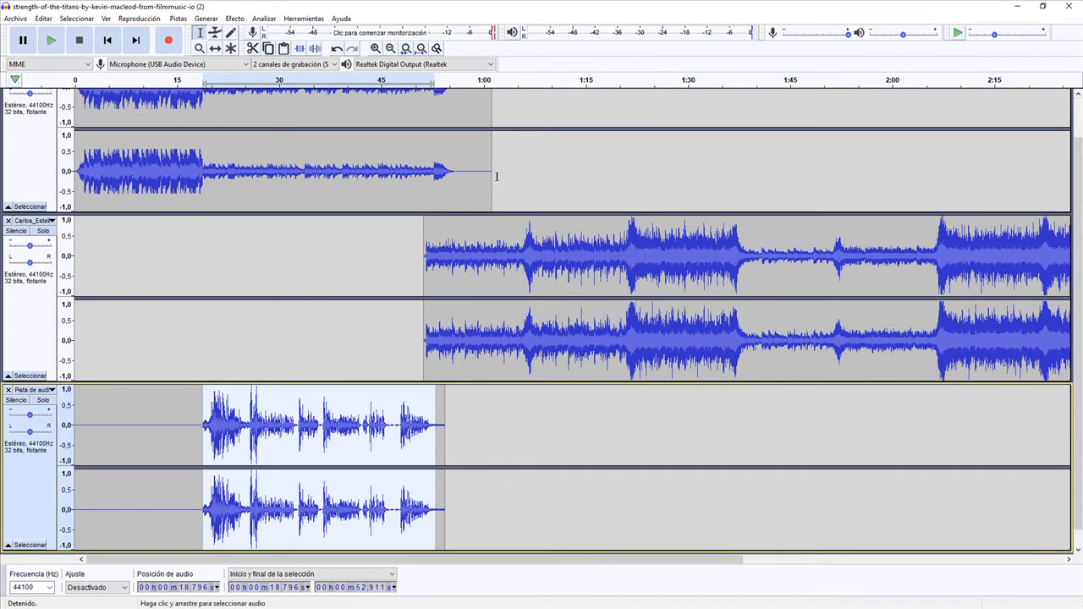
- Shift the second music track in time so that it starts at about 1:26
scroll(323, 413, up, 1)
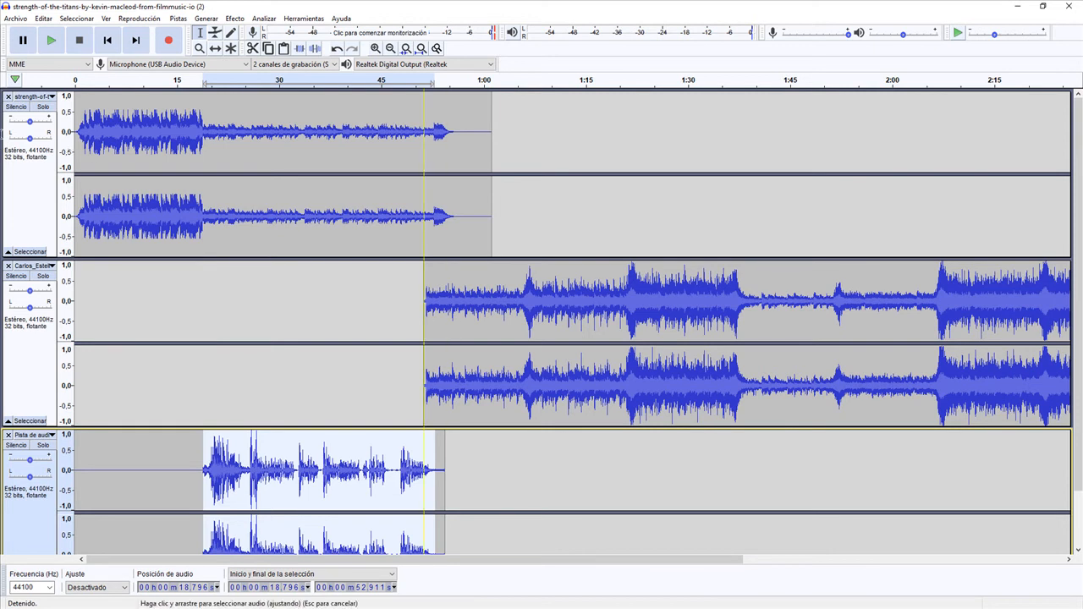
click(216, 49)
drag(520, 325, 760, 327)
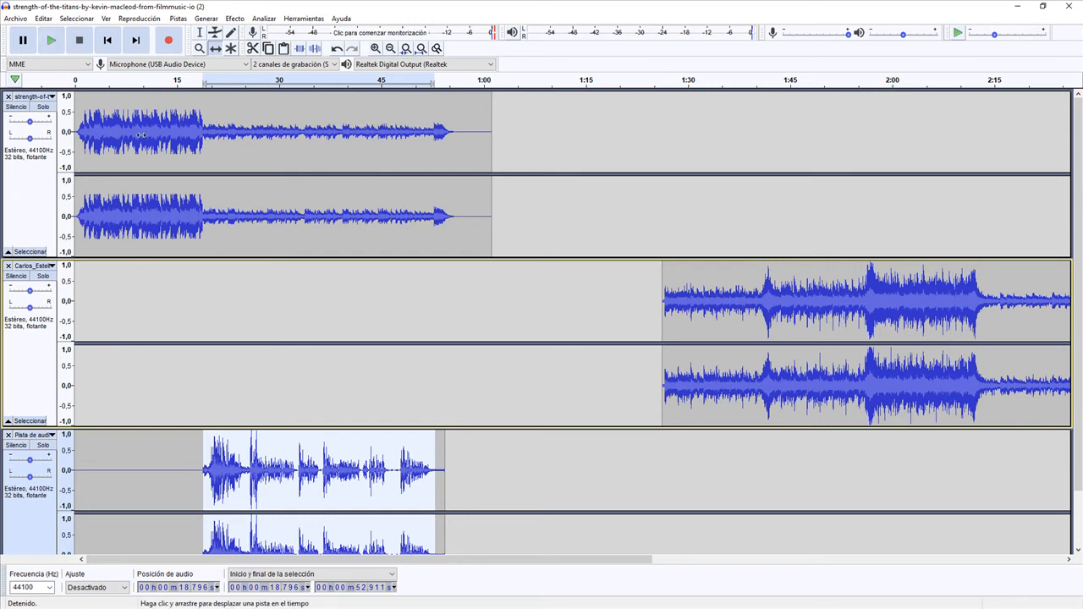
- Play the loud opening of the first music track from about 12 seconds
click(200, 32)
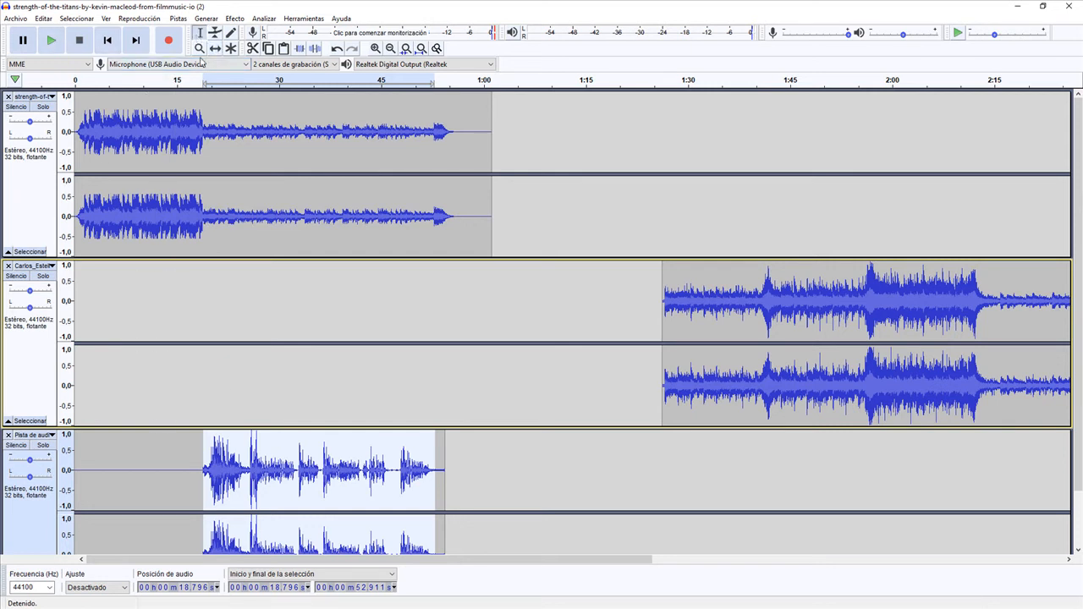
click(158, 132)
click(52, 40)
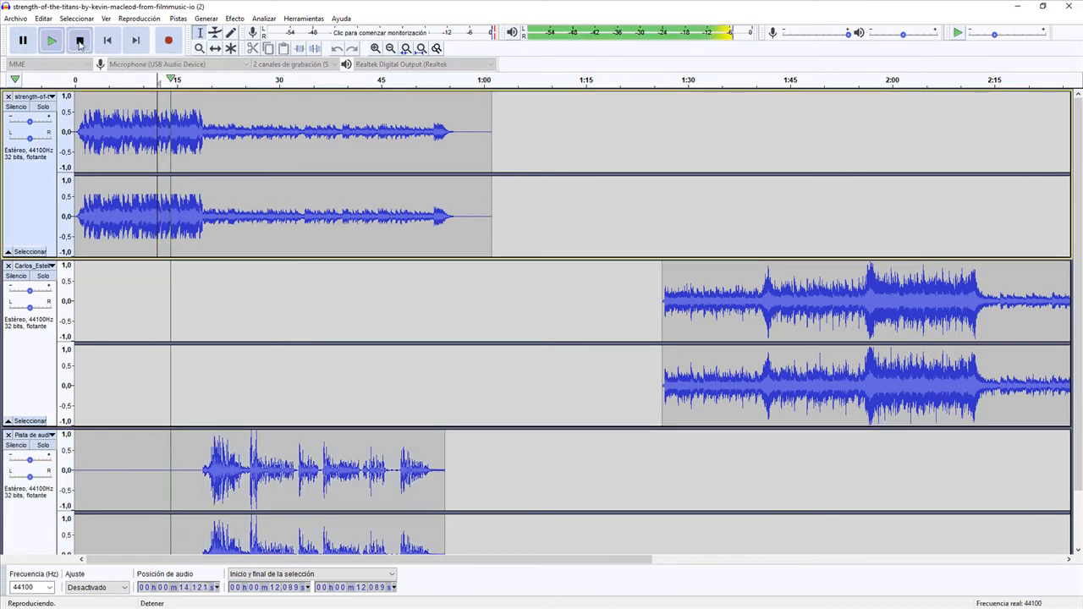
click(79, 39)
- Copy about 6 seconds from the first music track's loud opening and paste them into the same track at about 52 seconds
drag(155, 139, 190, 141)
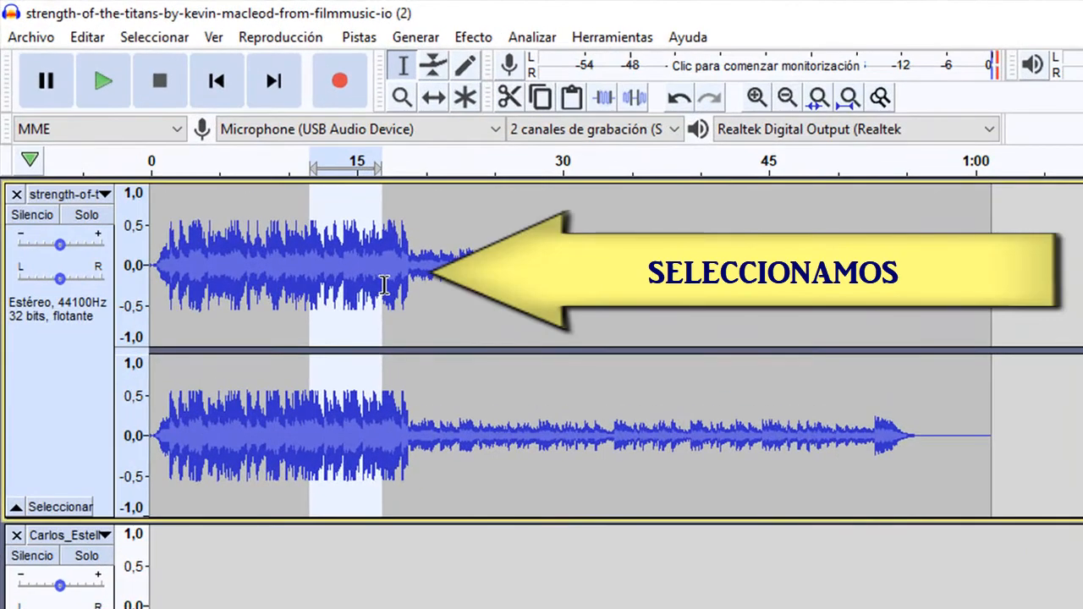
drag(384, 286, 403, 288)
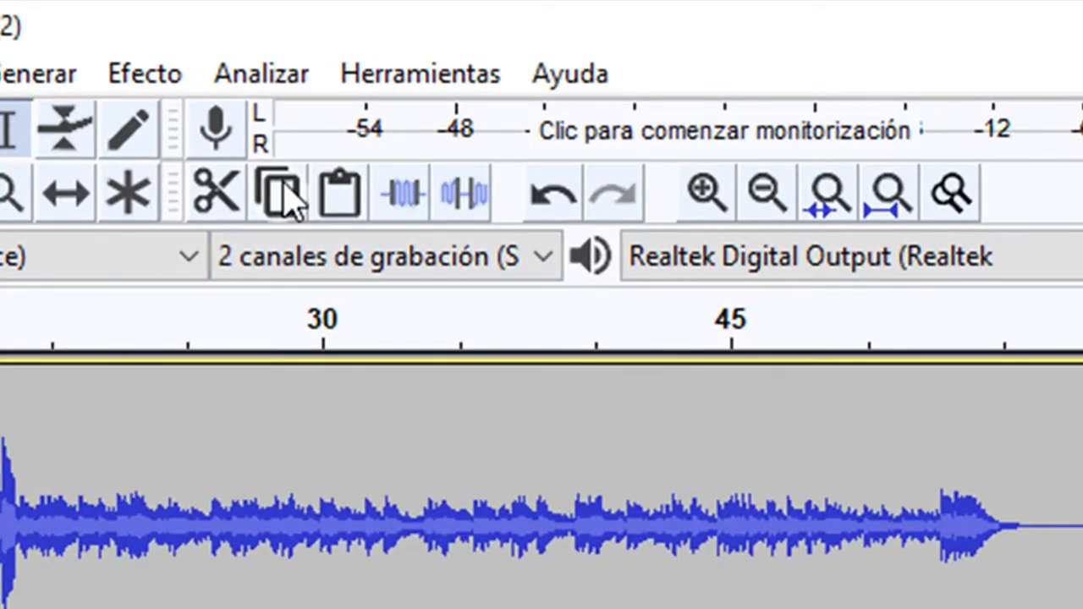
click(287, 196)
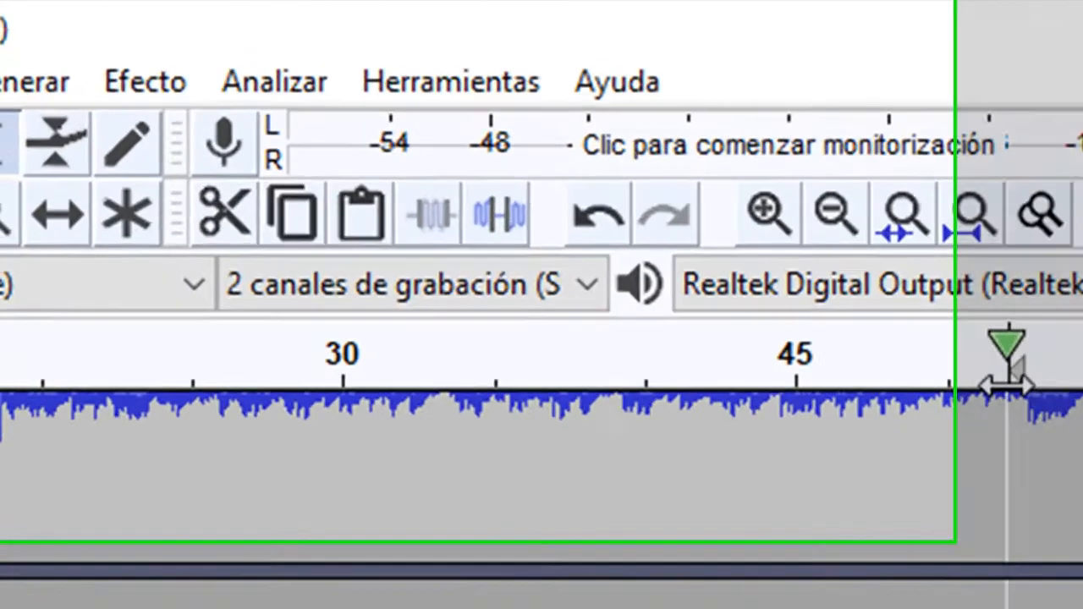
scroll(542, 525, up, 2)
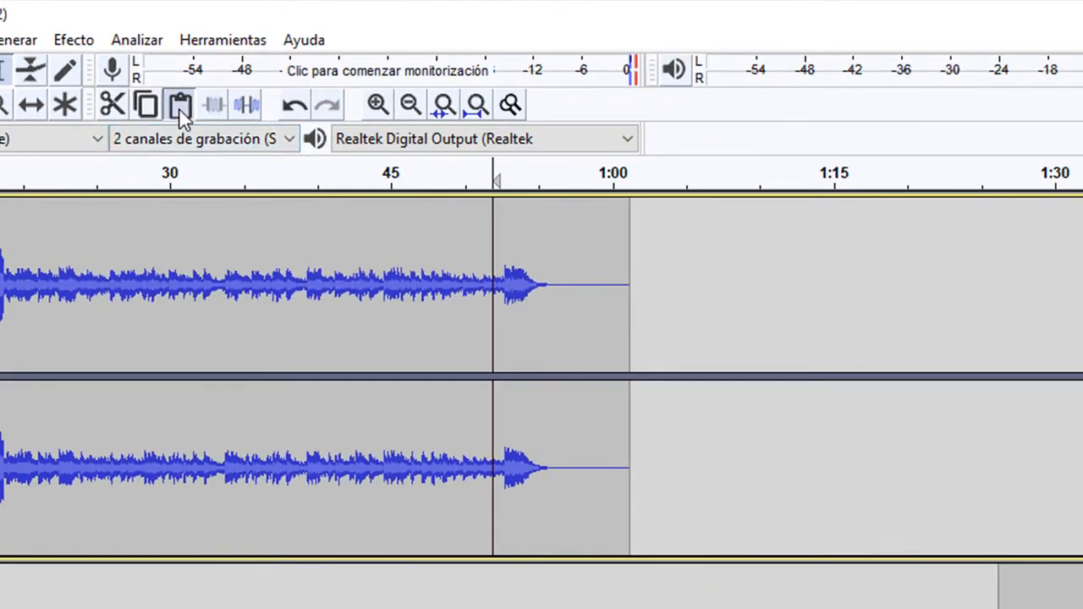
click(179, 111)
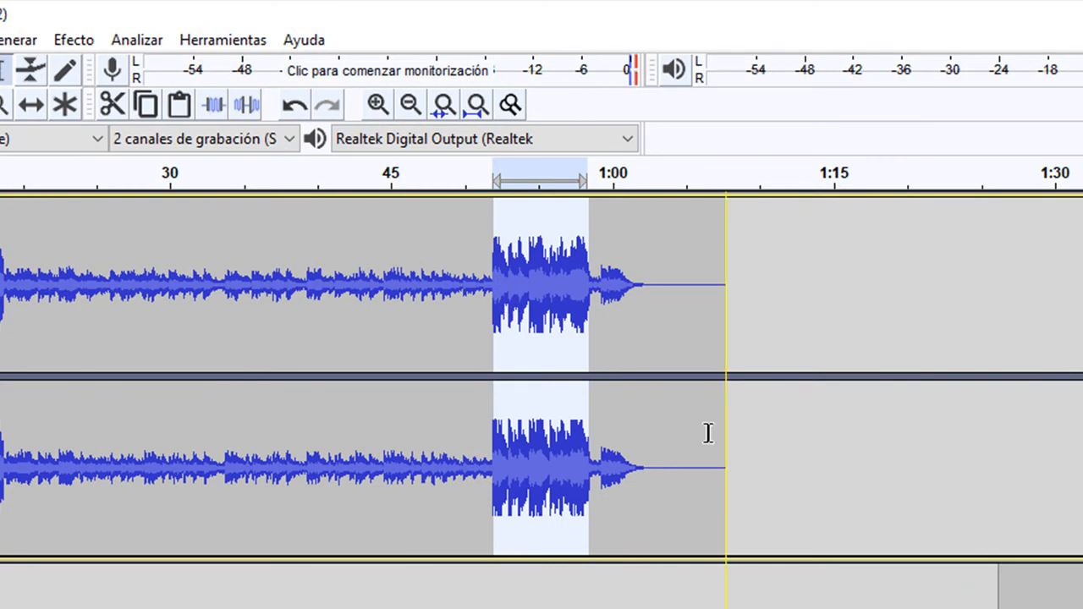
click(927, 301)
- Apply Aparecer progresivamente to about the first second of the pasted music segment, at about 52 seconds
drag(490, 286, 505, 286)
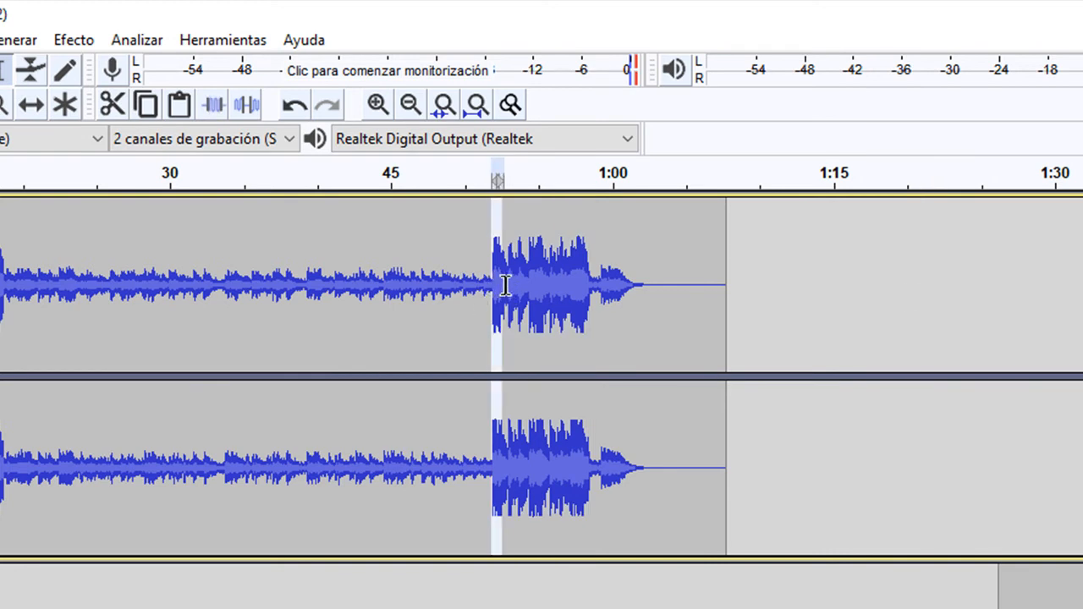
click(75, 42)
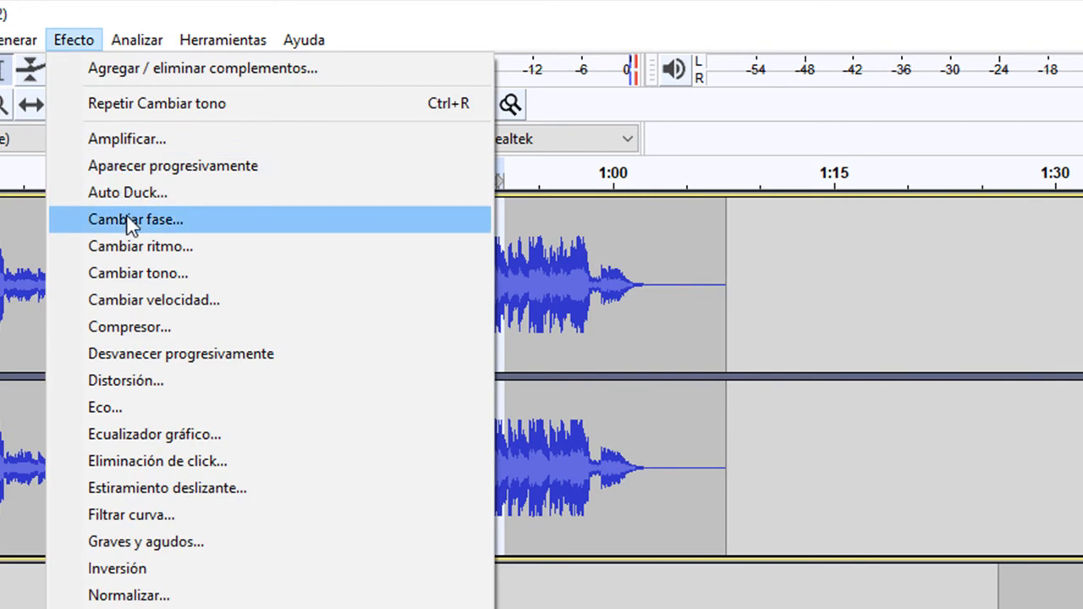
click(128, 172)
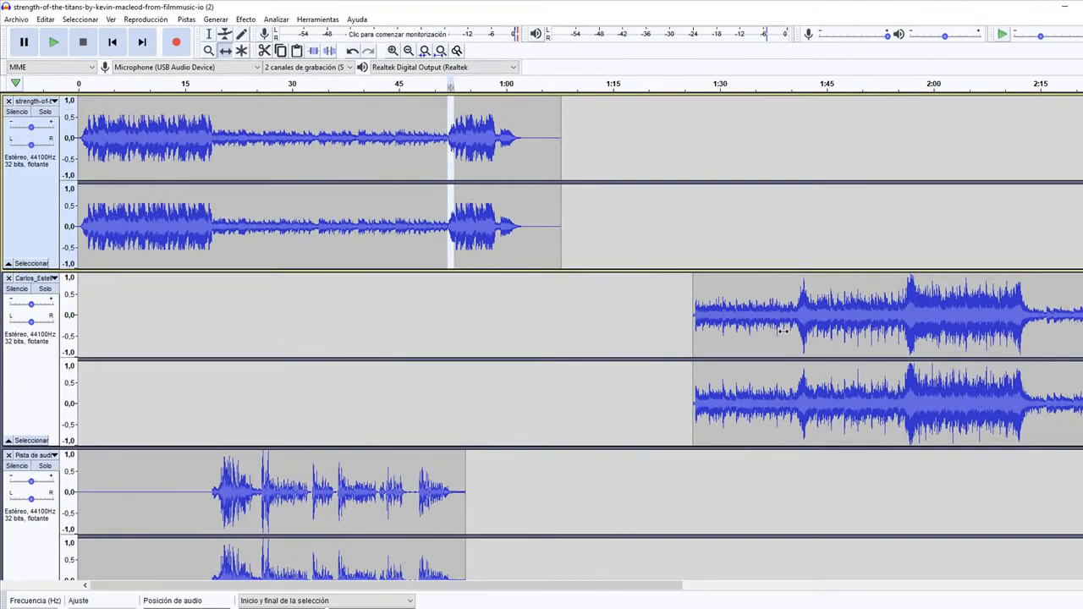
- Shift the second music track to start at about 1:00 and apply Aparecer progresivamente to its first 3 seconds
drag(1026, 531, 793, 531)
drag(638, 318, 613, 311)
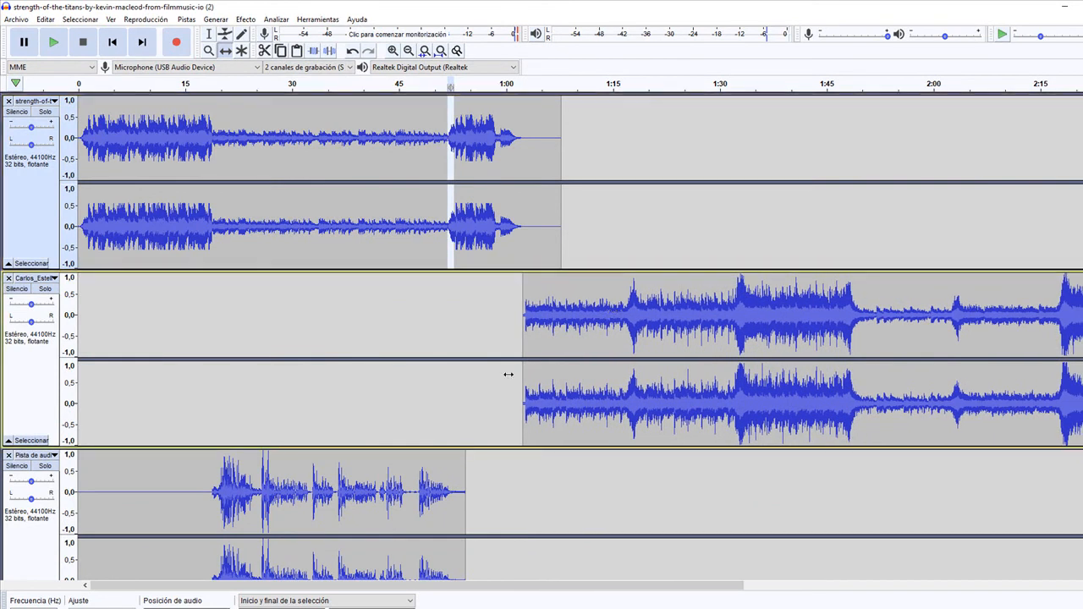
drag(584, 320, 565, 319)
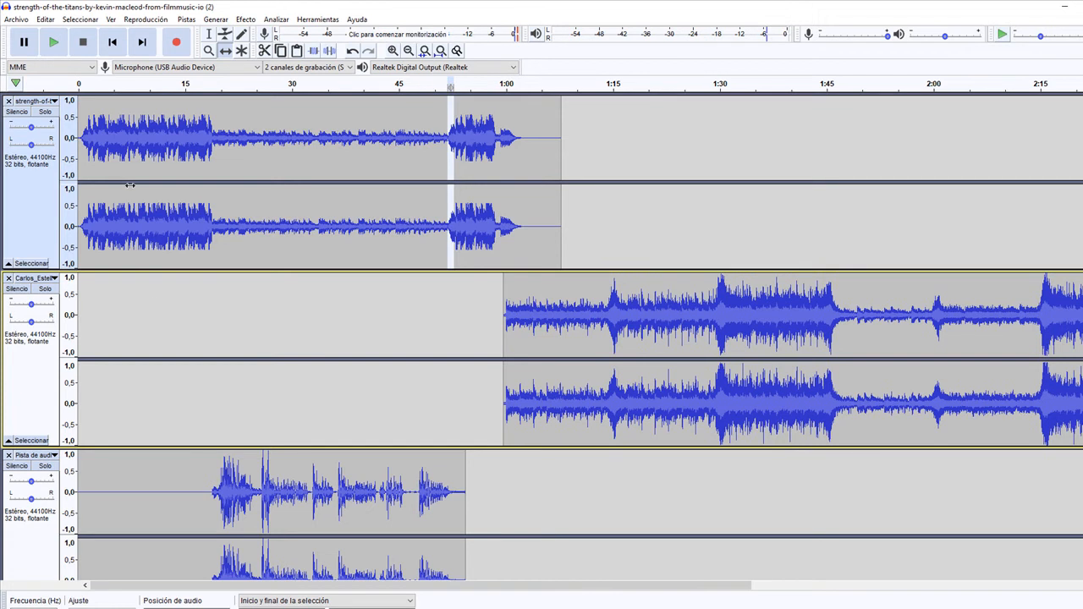
click(187, 23)
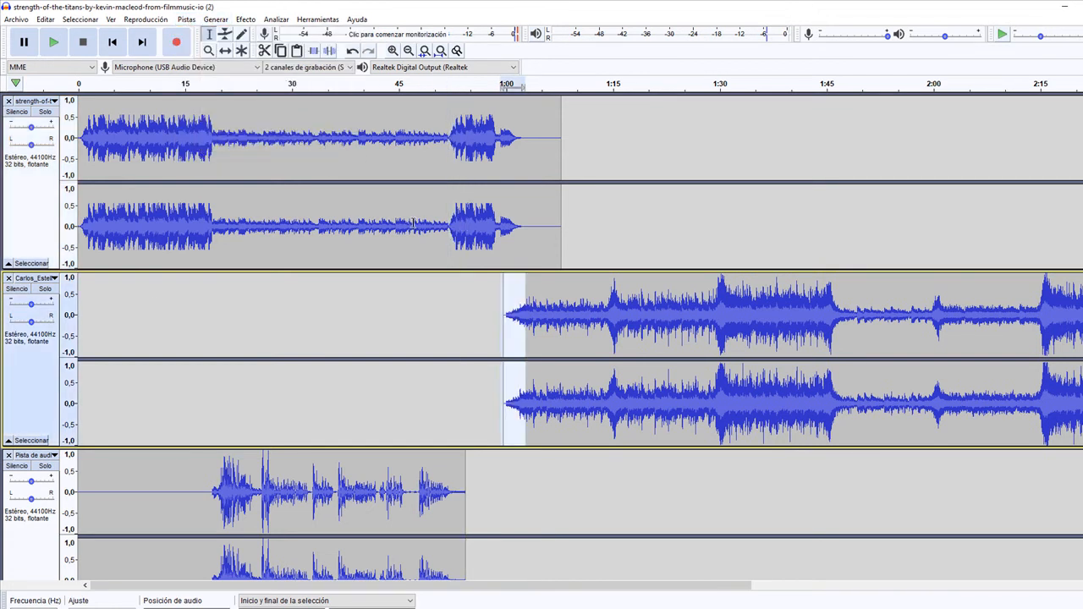
- Play the mix from about 47 seconds to check the transition between the two music tracks
click(414, 223)
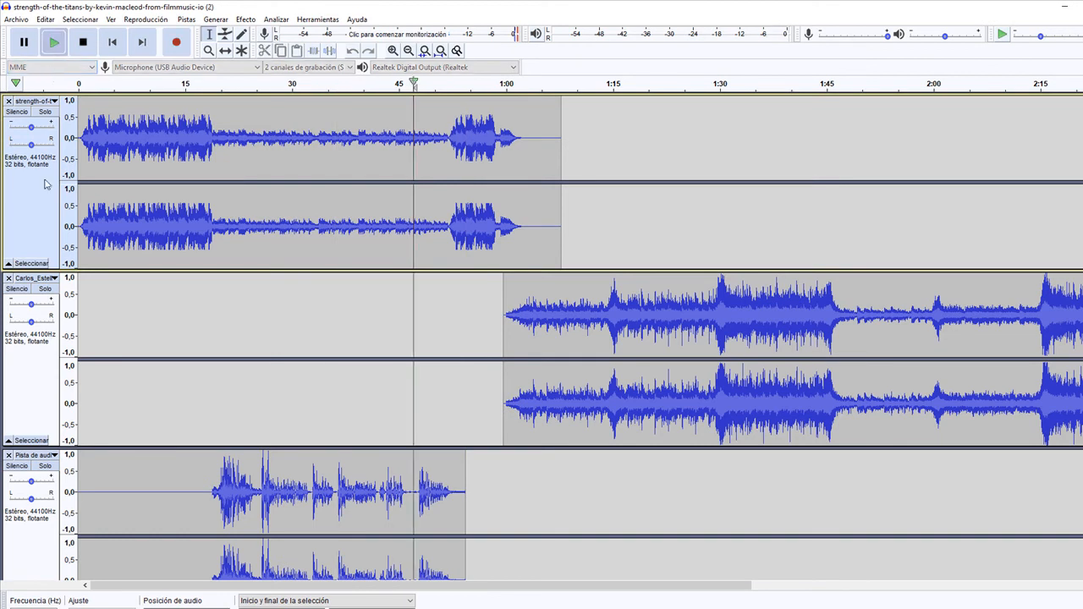
key(space)
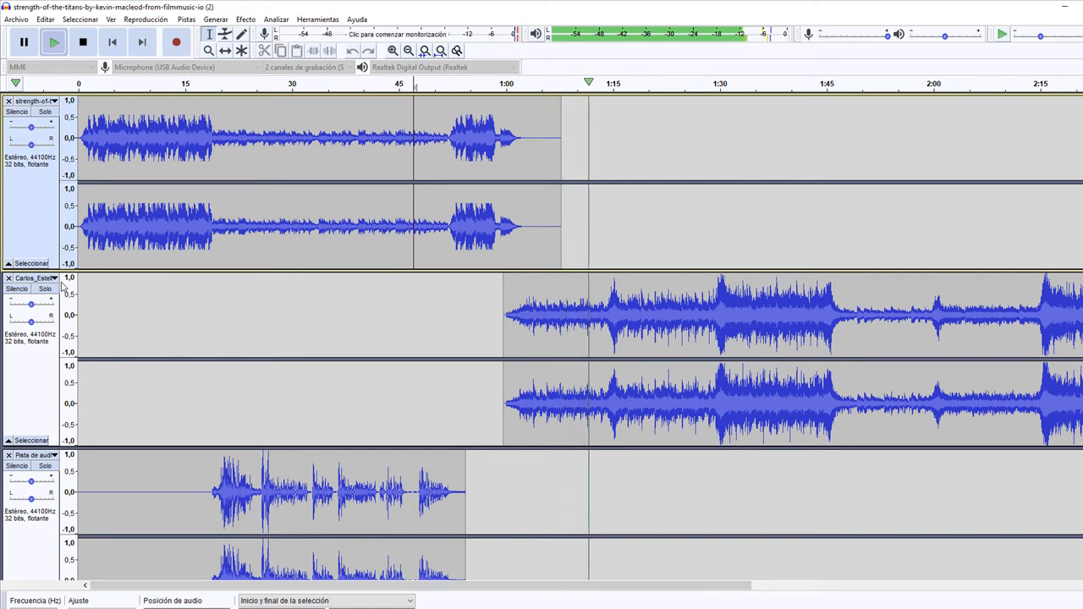
click(88, 45)
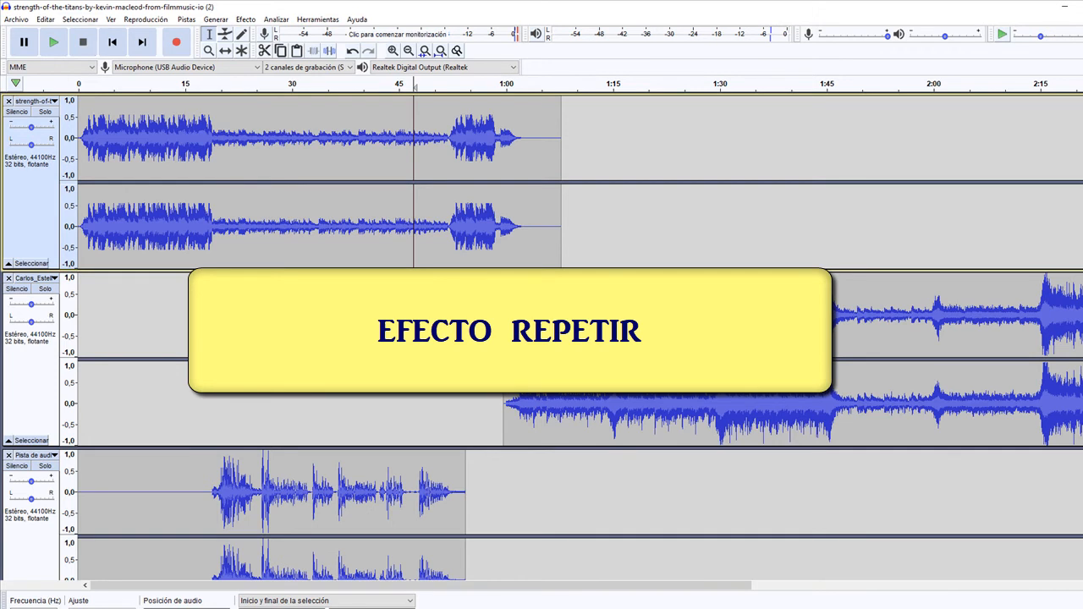
- Select the short peak in the second music track from about 1:14 to 1:16 and play it
click(604, 317)
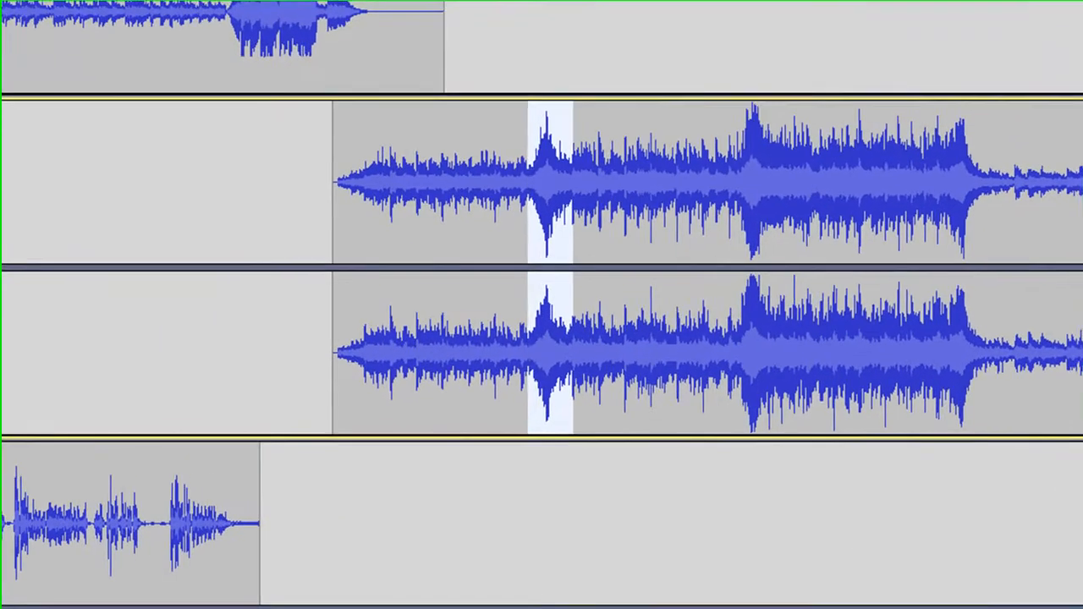
key(space)
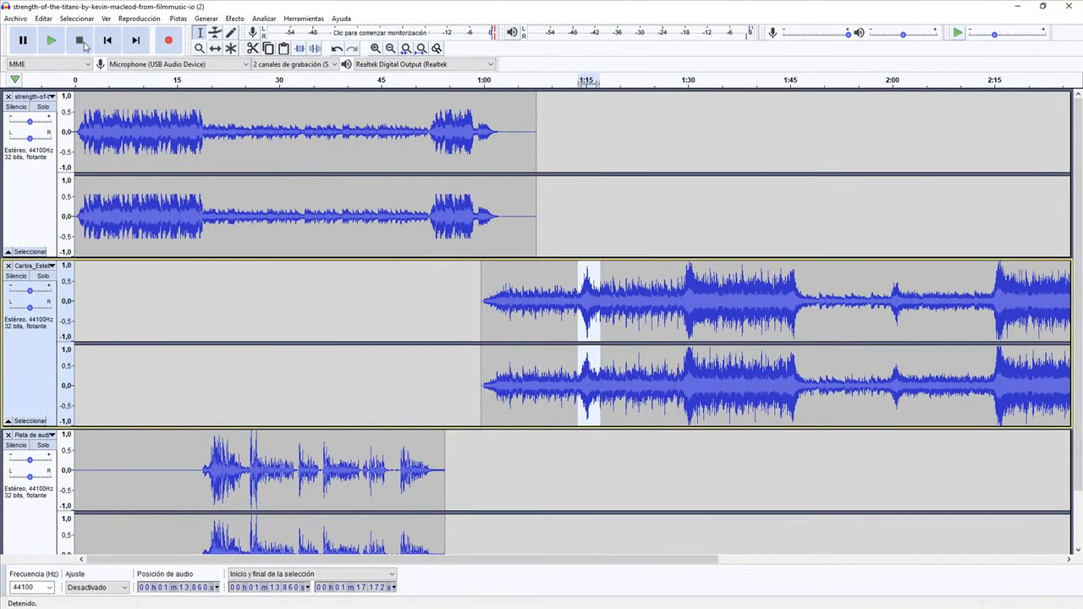
drag(583, 301, 593, 300)
key(space)
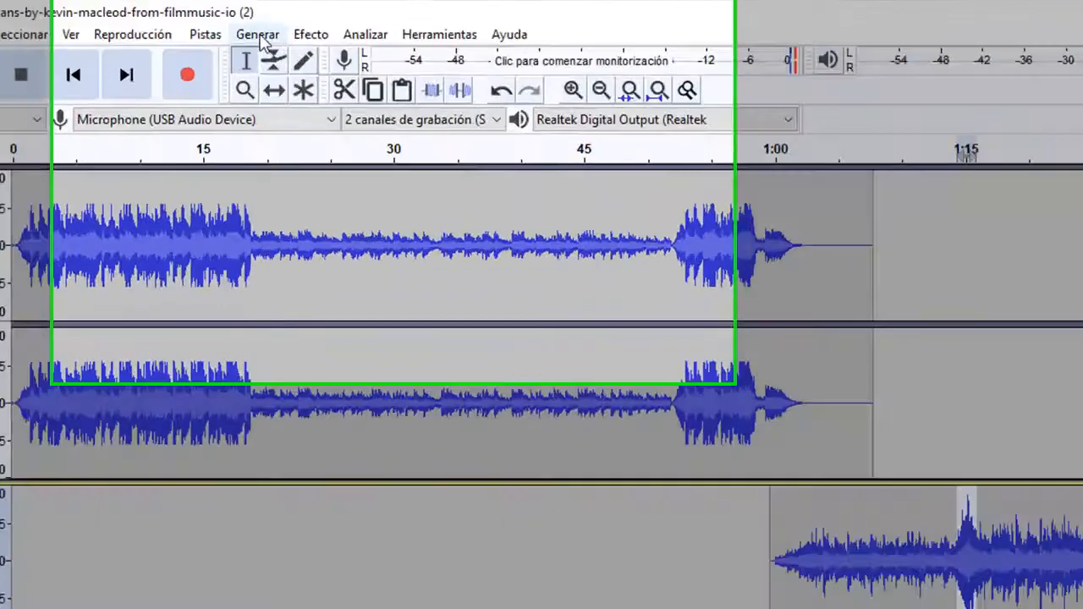
- Repeat the selected short peak in the second music track 3 times and play the track from just before the peaks
click(209, 19)
mouse_move(231, 19)
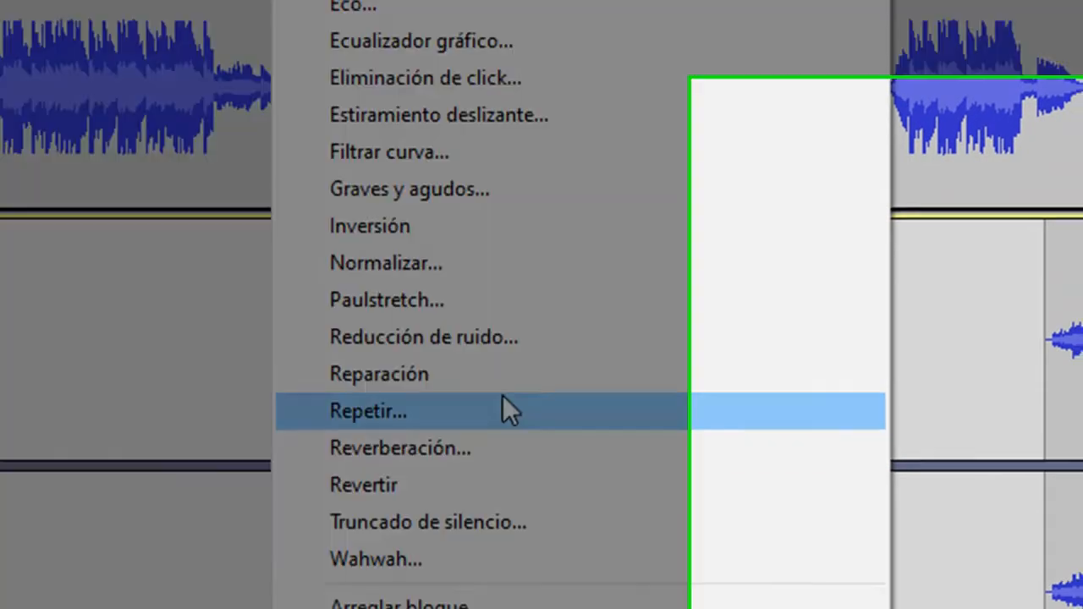
click(504, 399)
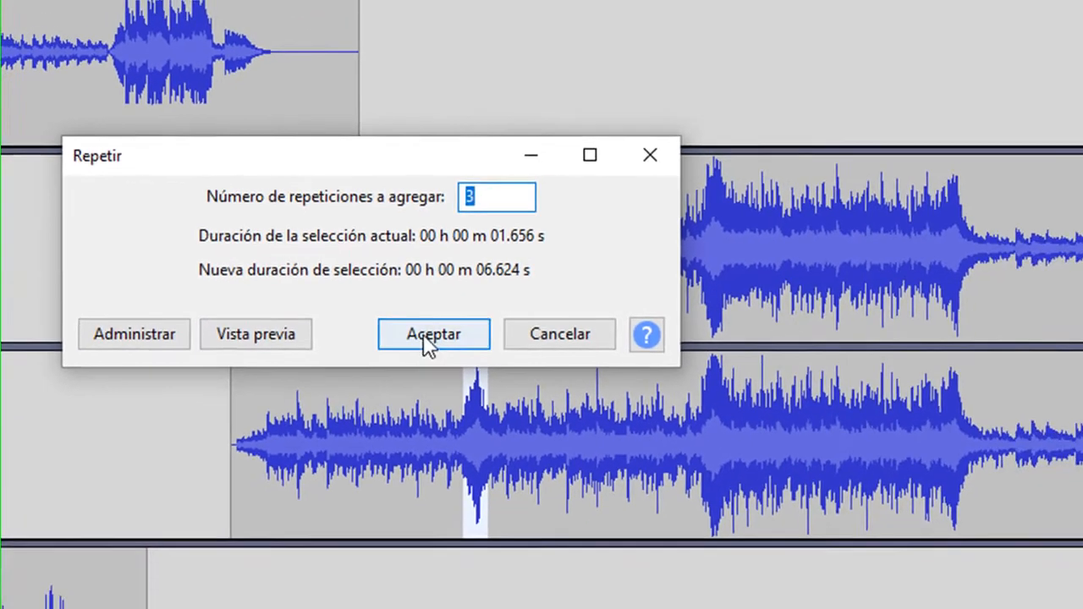
click(604, 364)
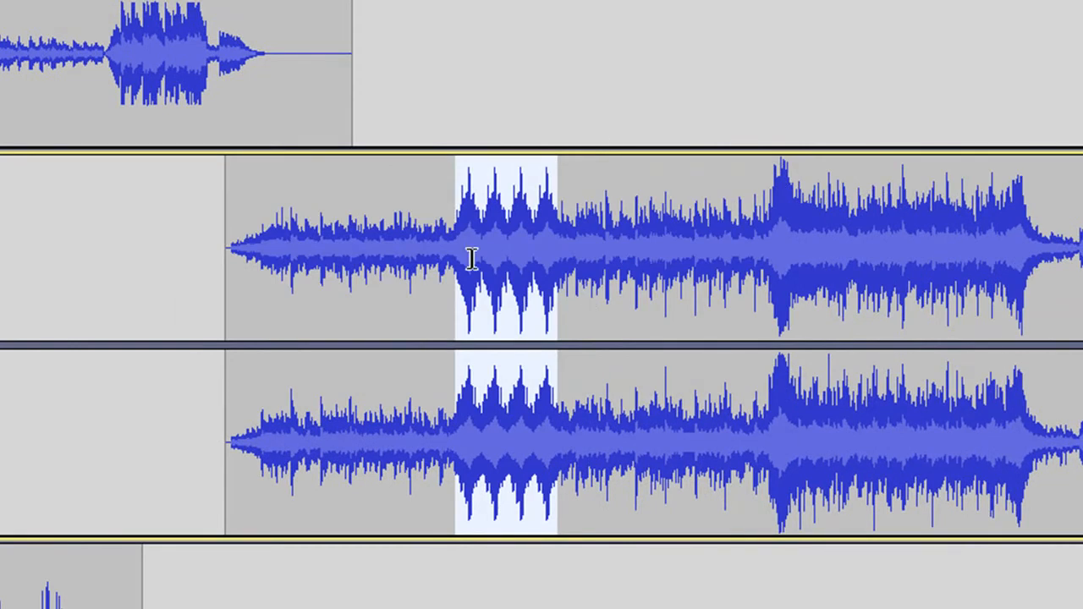
click(446, 247)
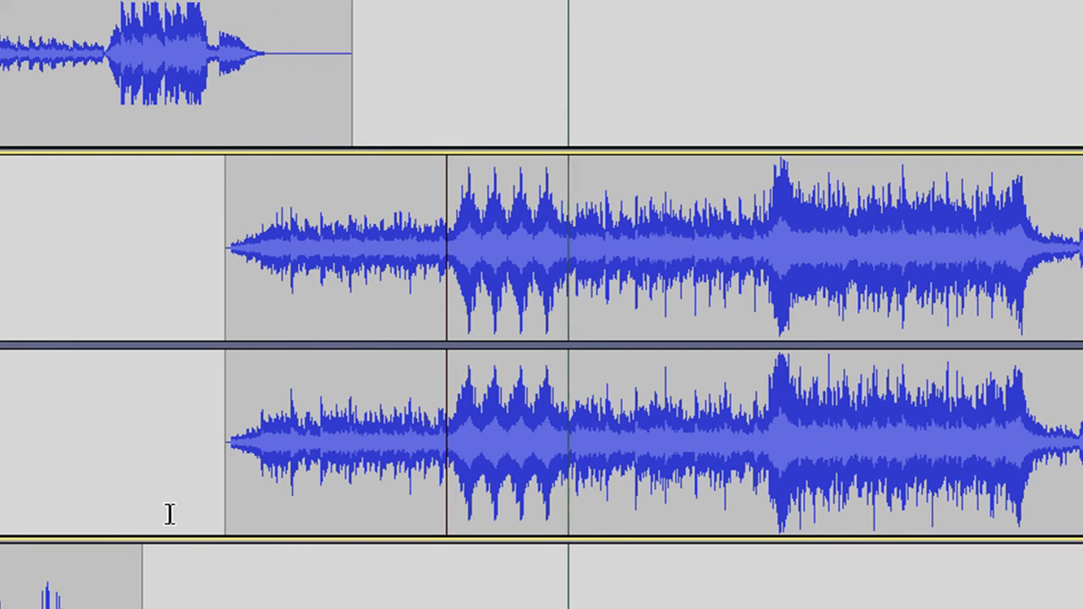
key(space)
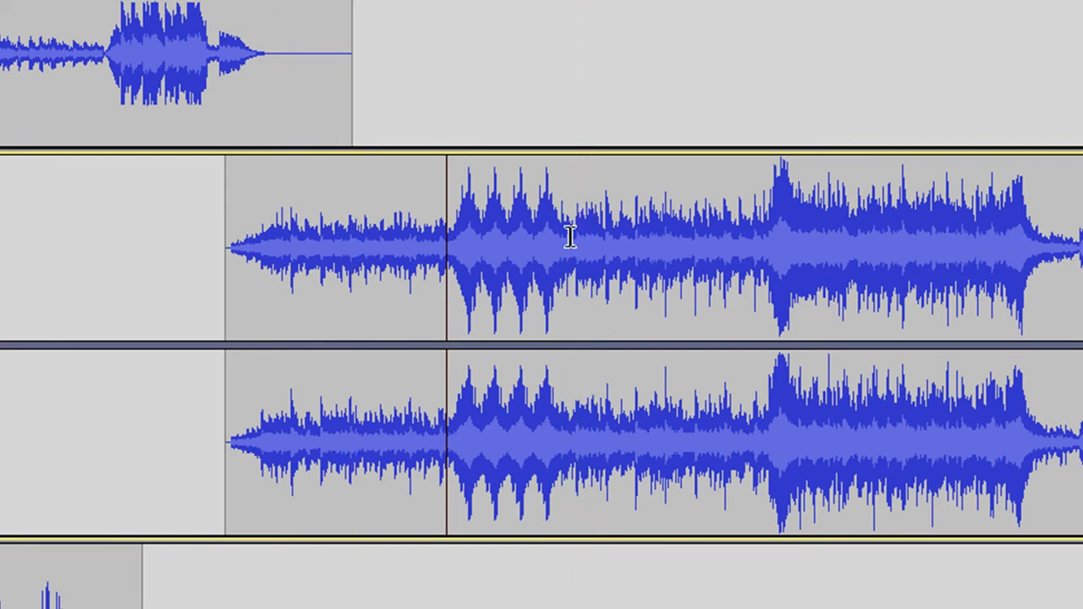
- Select the block of four peaks in the second music track, about 7.5 s long, and repeat it once
drag(570, 240, 453, 227)
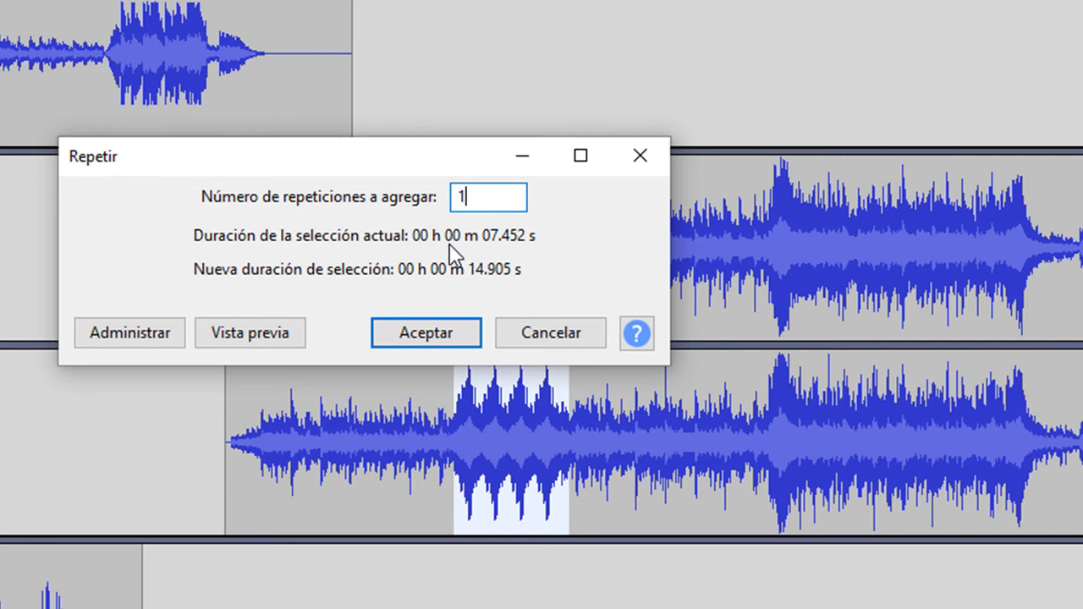
click(433, 334)
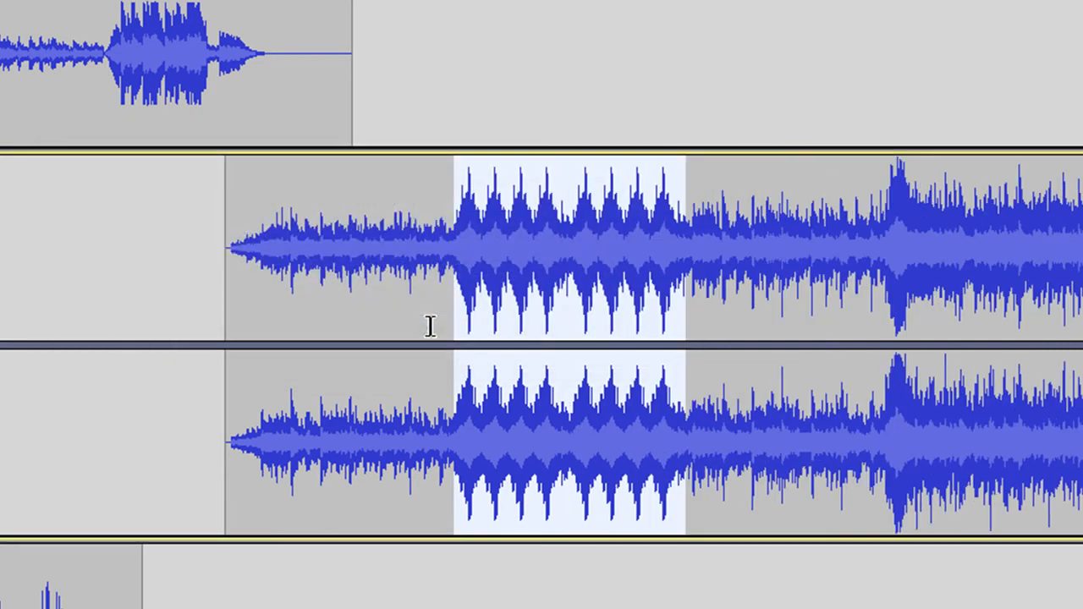
- Apply Inversión to the second group of four peaks in the second music track and play from before the first group
click(573, 231)
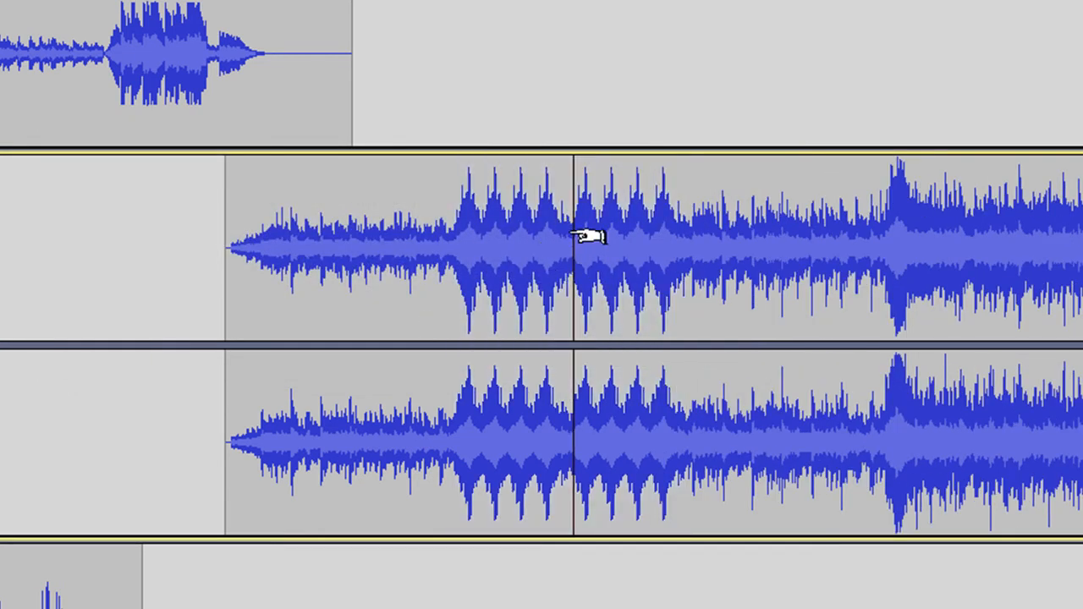
drag(566, 227, 680, 245)
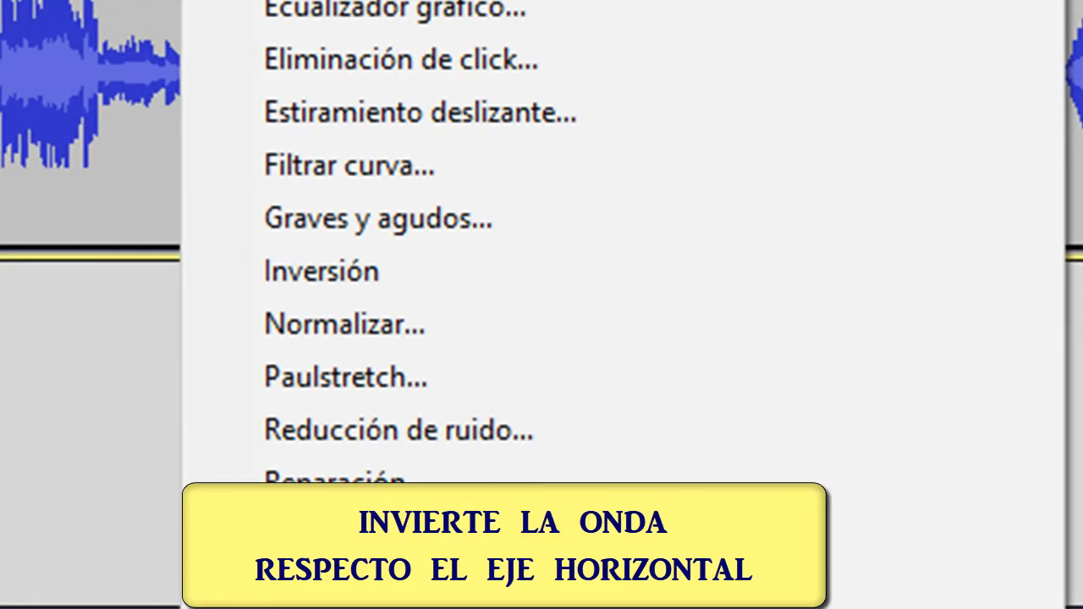
click(418, 278)
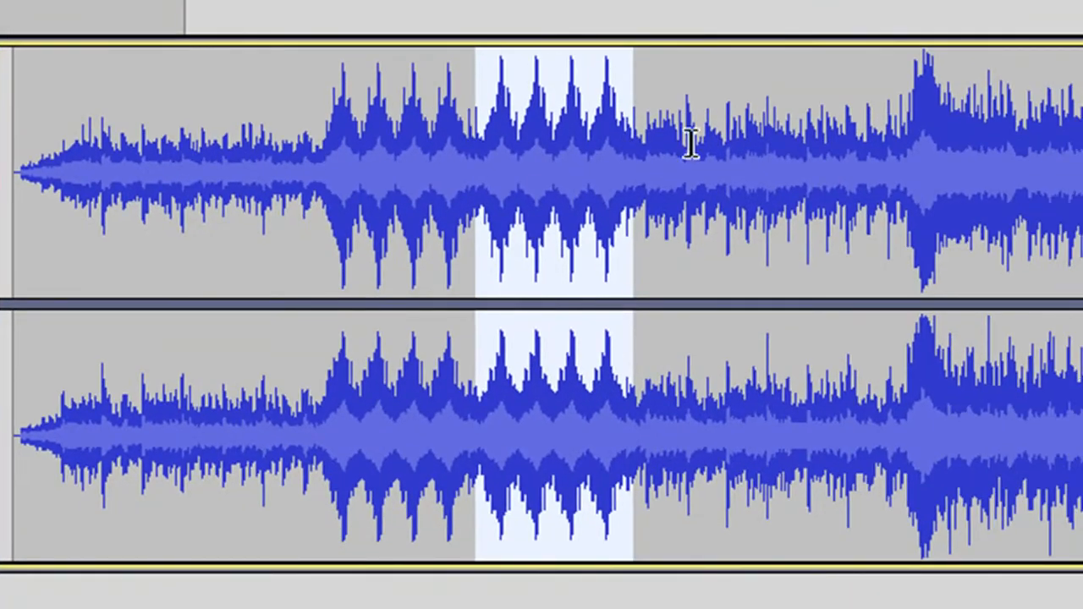
click(320, 169)
key(space)
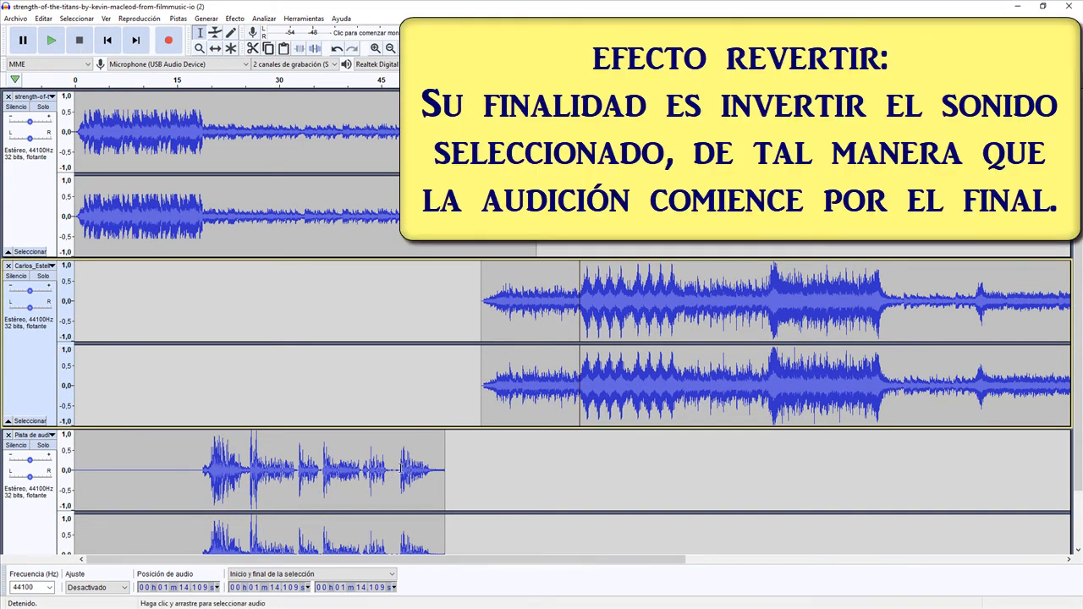
- Repeat the last phrase of the voice track, from about 0:48 to 0:52, once and apply Revertir to the copy
drag(400, 468, 432, 468)
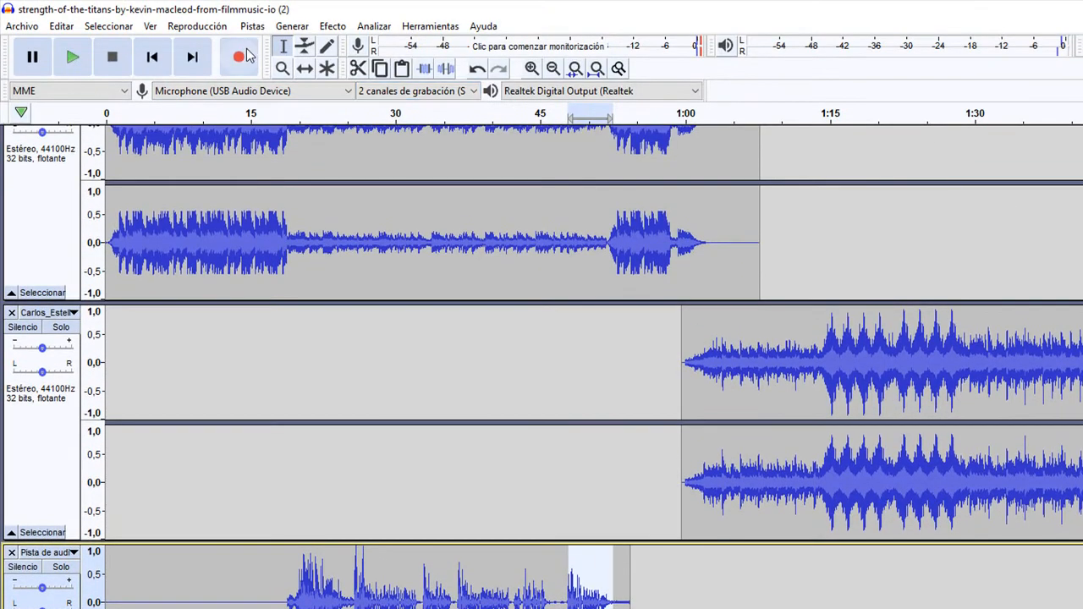
click(330, 27)
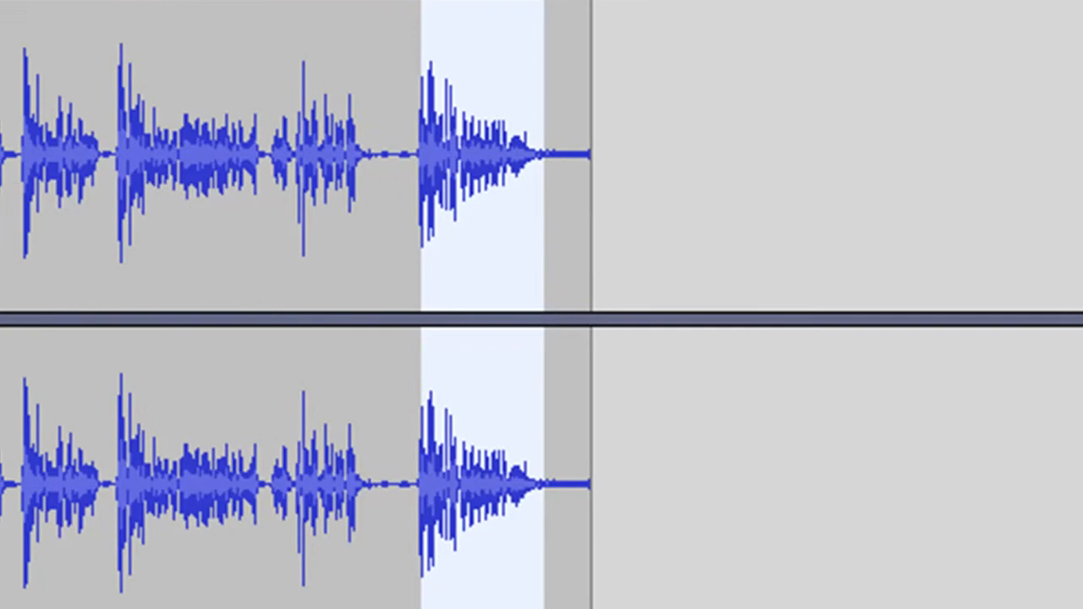
drag(544, 164, 668, 152)
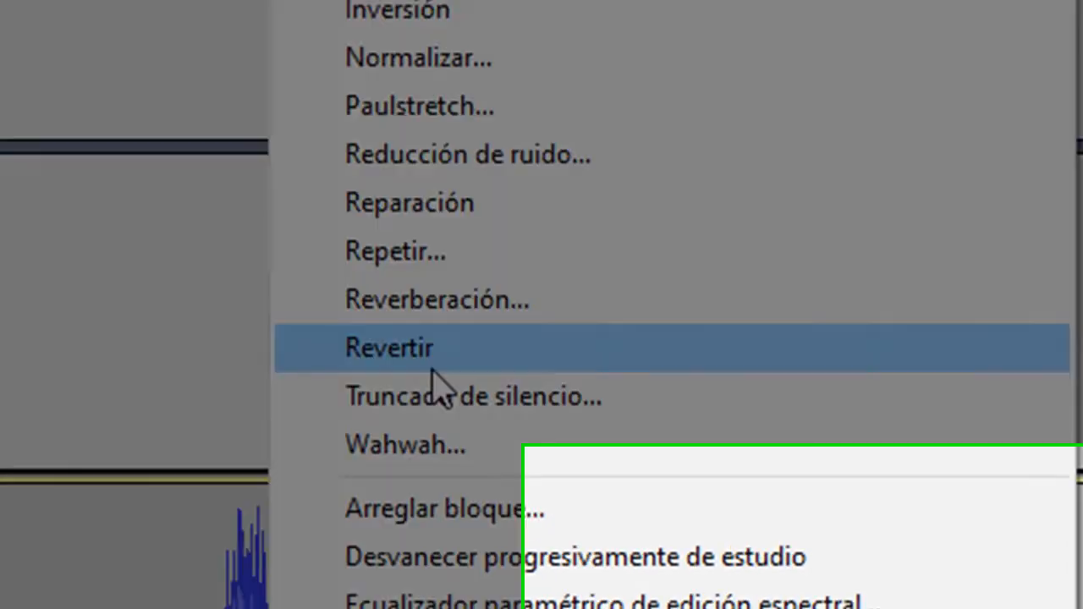
click(436, 356)
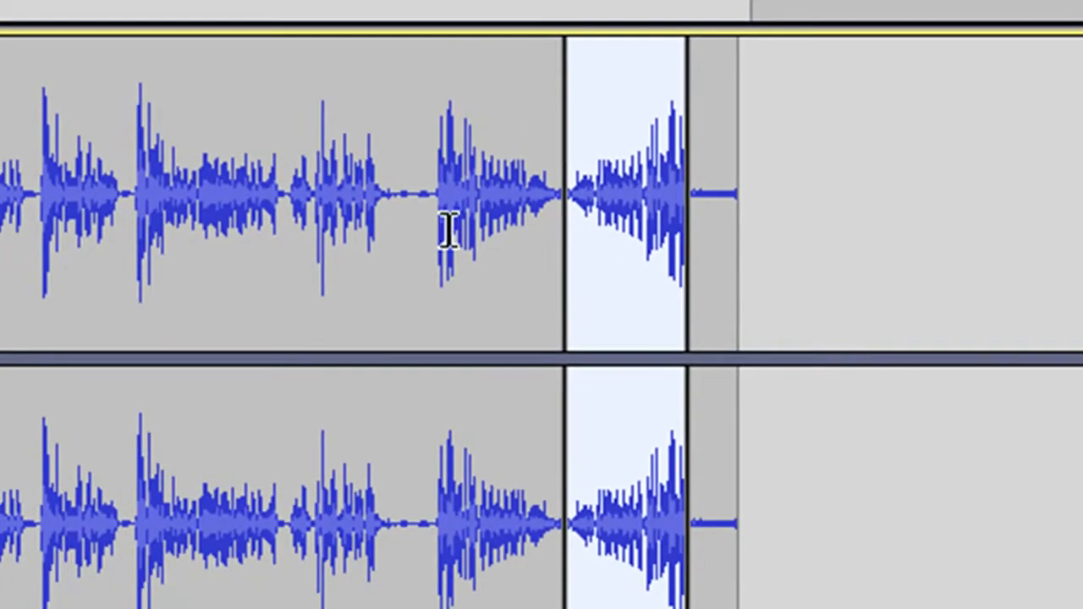
- Play the voice track from just before its last phrase through the reversed copy, and stop playback at the end
click(429, 198)
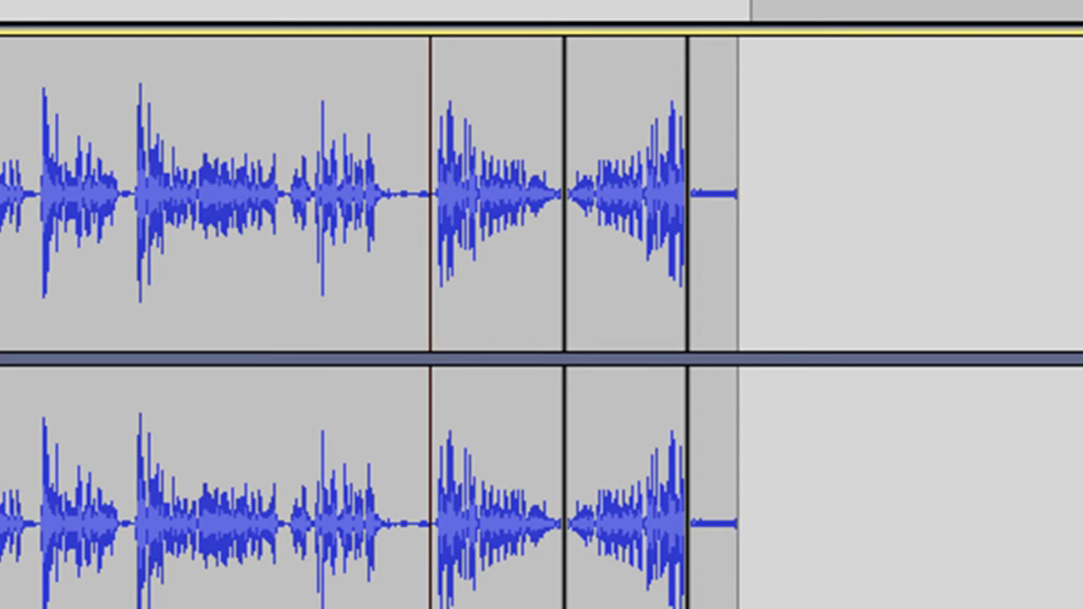
key(space)
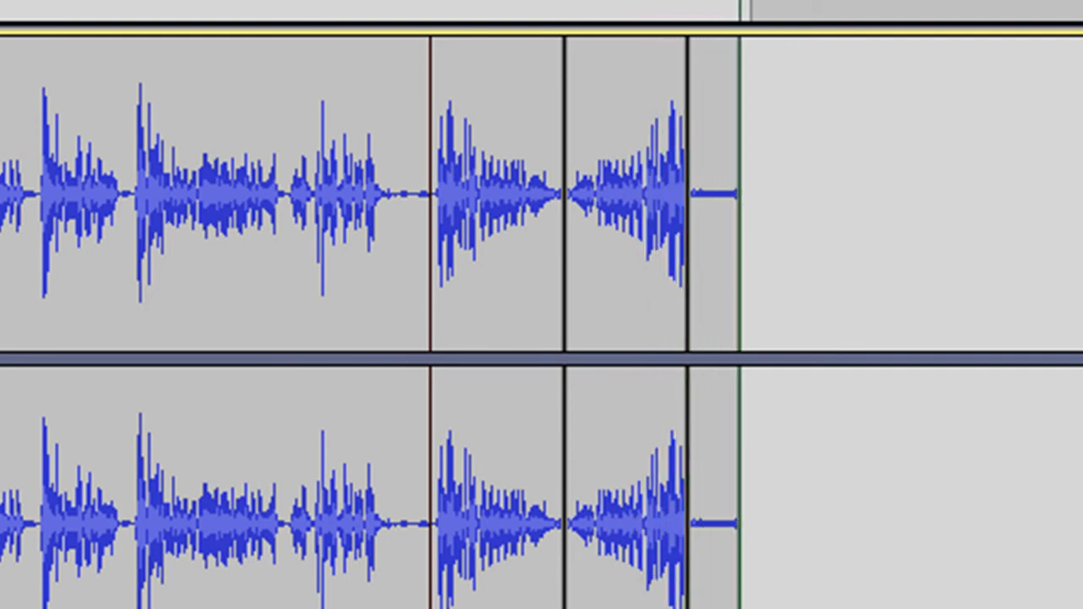
key(space)
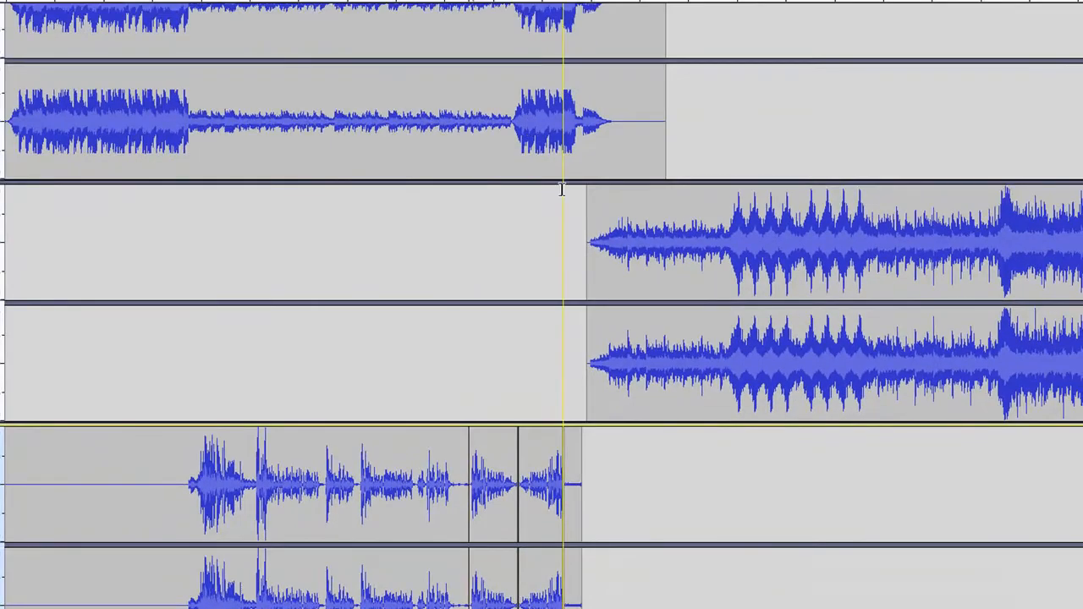
- Select the quiet part of the first music track from about 0:49 to 0:52 and repeat it once
scroll(709, 233, up, 2)
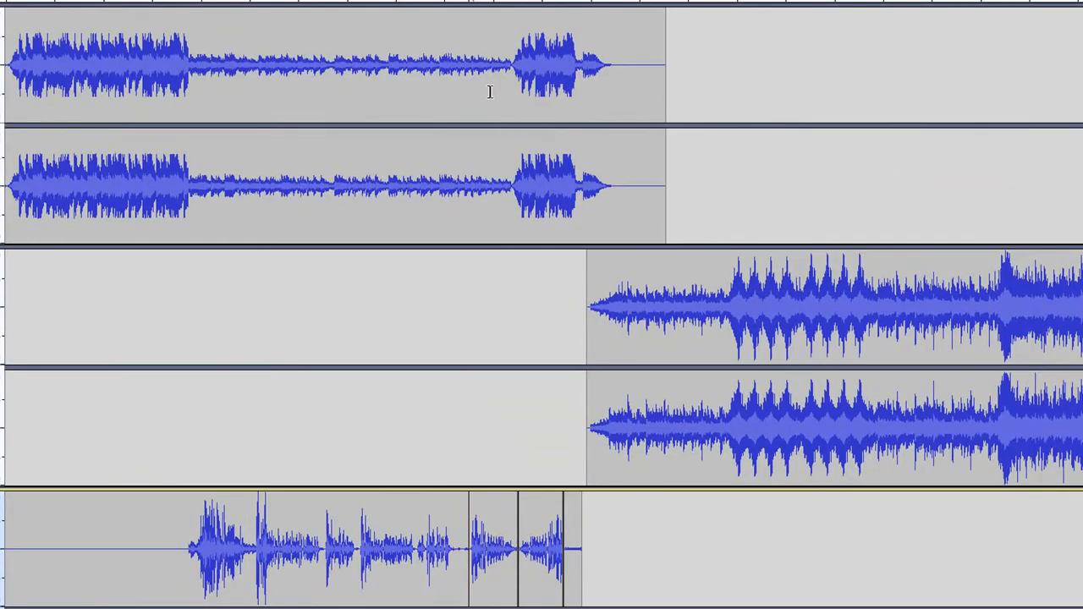
drag(484, 61, 512, 85)
click(243, 0)
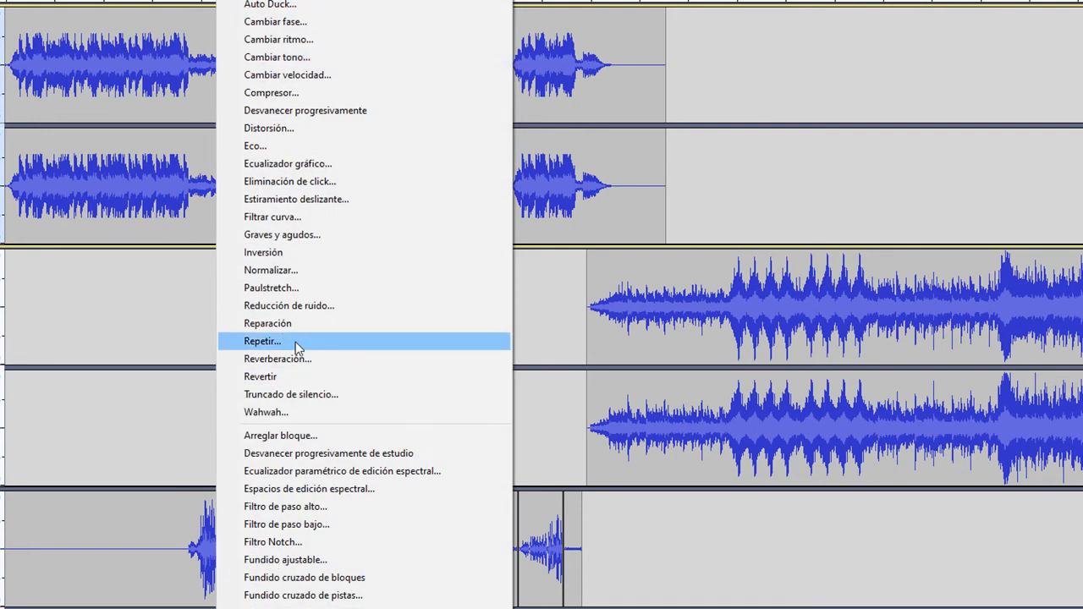
click(295, 342)
click(727, 369)
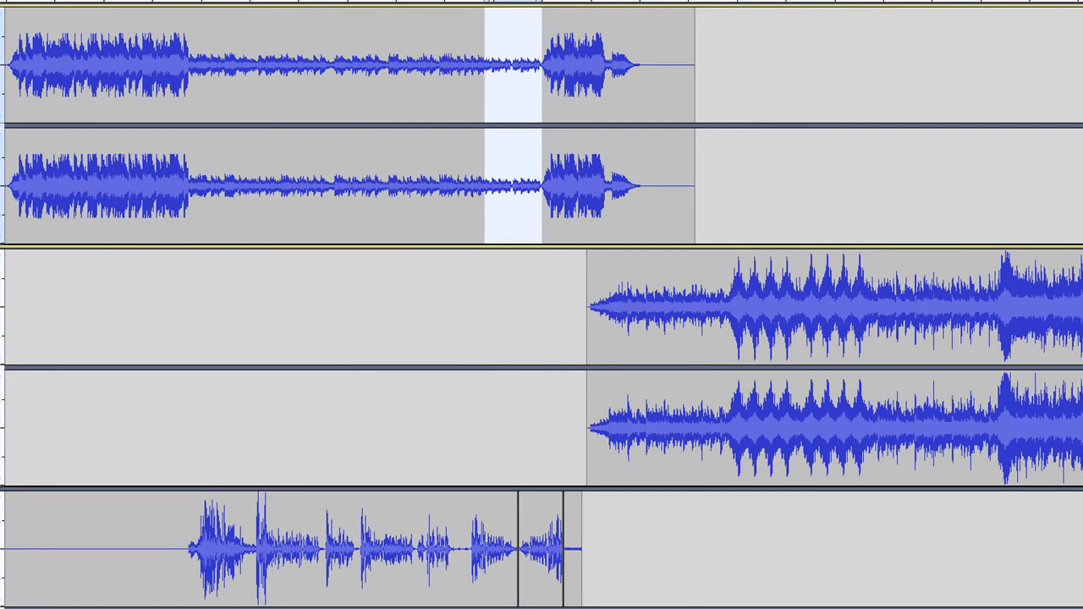
- Repeat the selected 6-second quiet part of the first music track once and place the cursor just before it
click(238, 2)
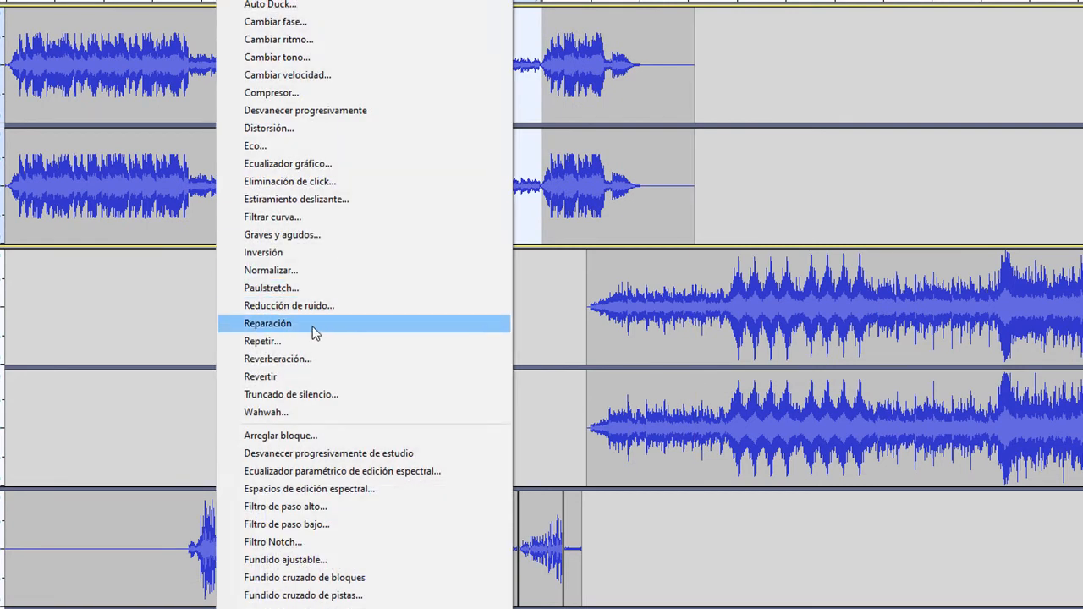
click(297, 341)
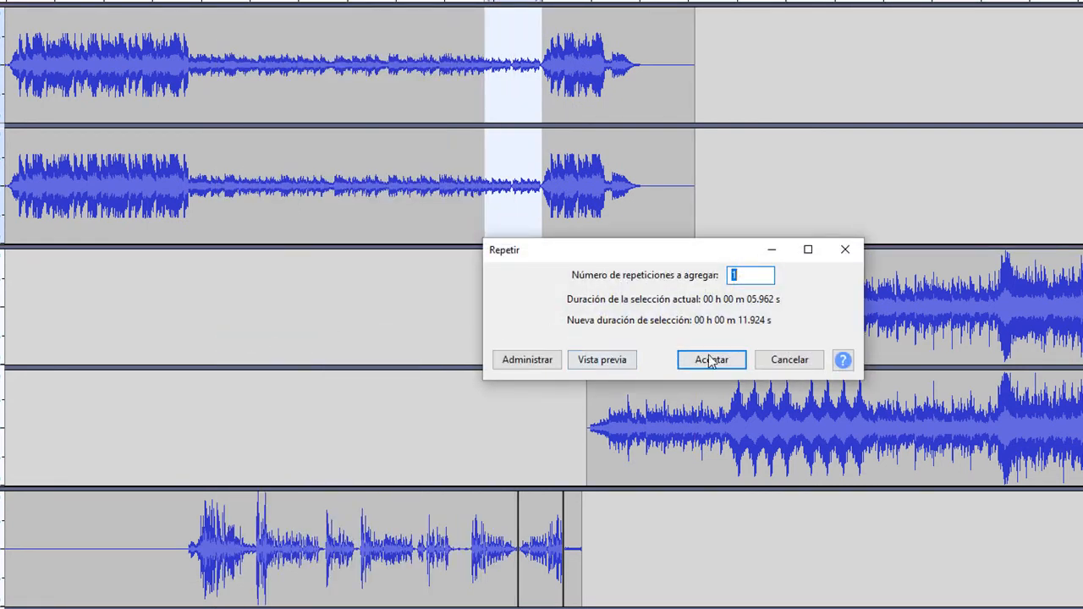
click(709, 359)
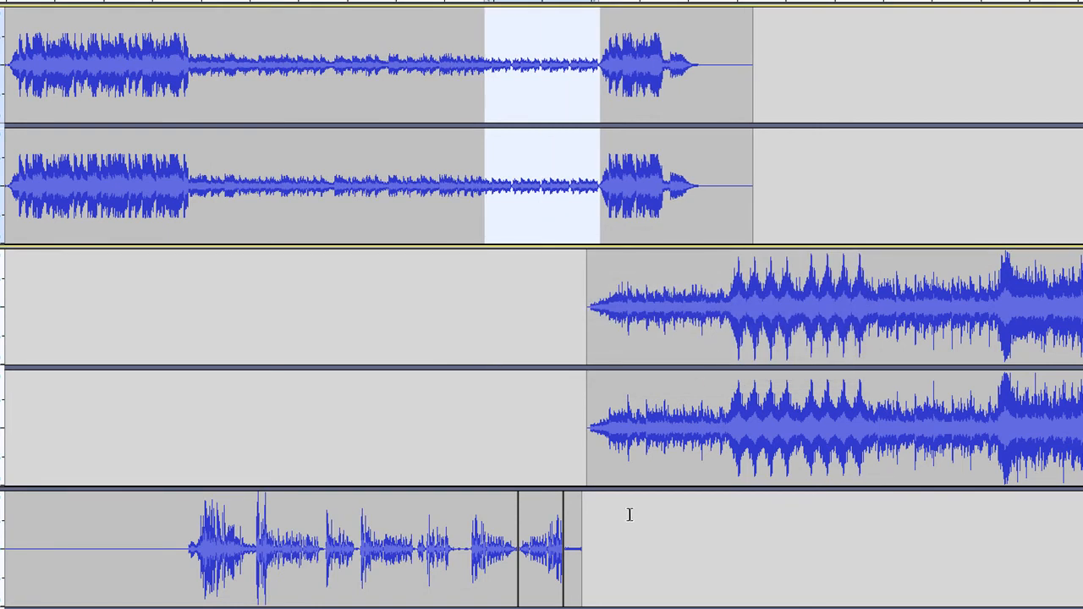
click(997, 142)
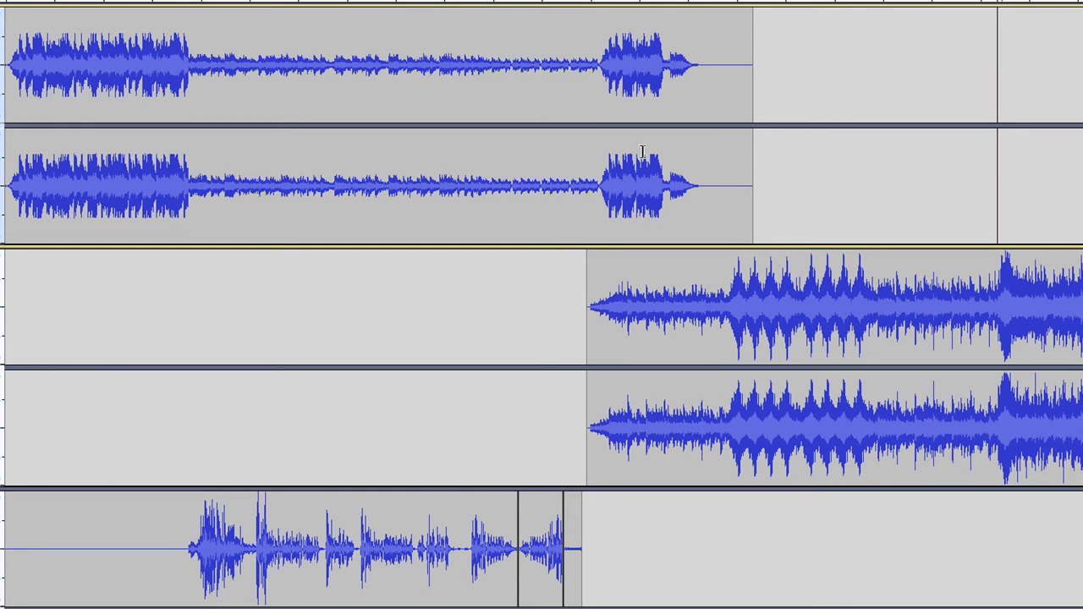
click(475, 65)
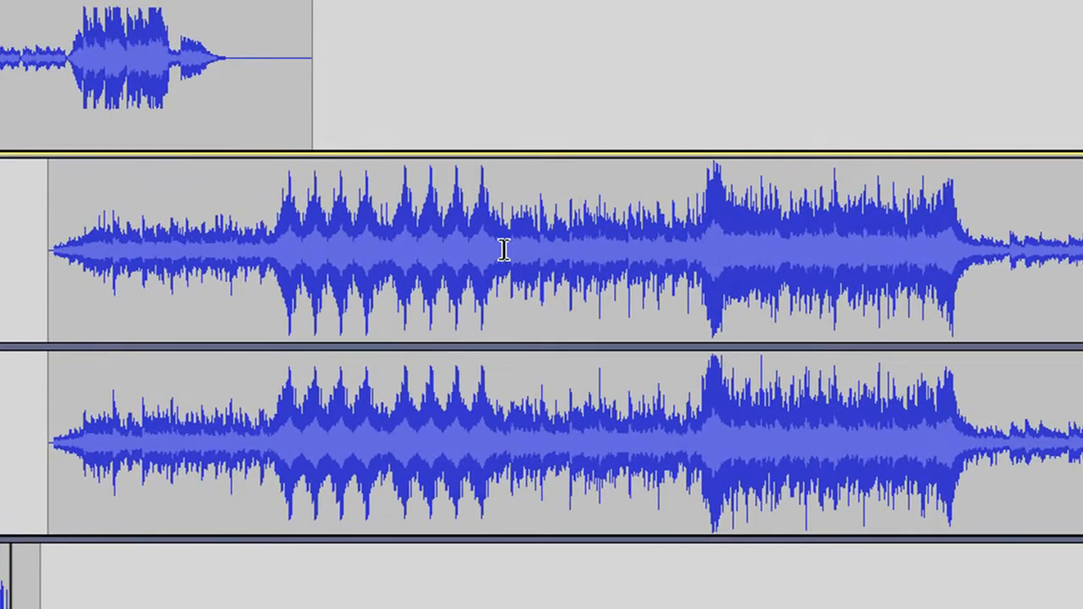
- Apply Revertir to the last repeated peak in the second music track, about 1:27 to 1:29, and play from 1:25
drag(503, 249, 469, 245)
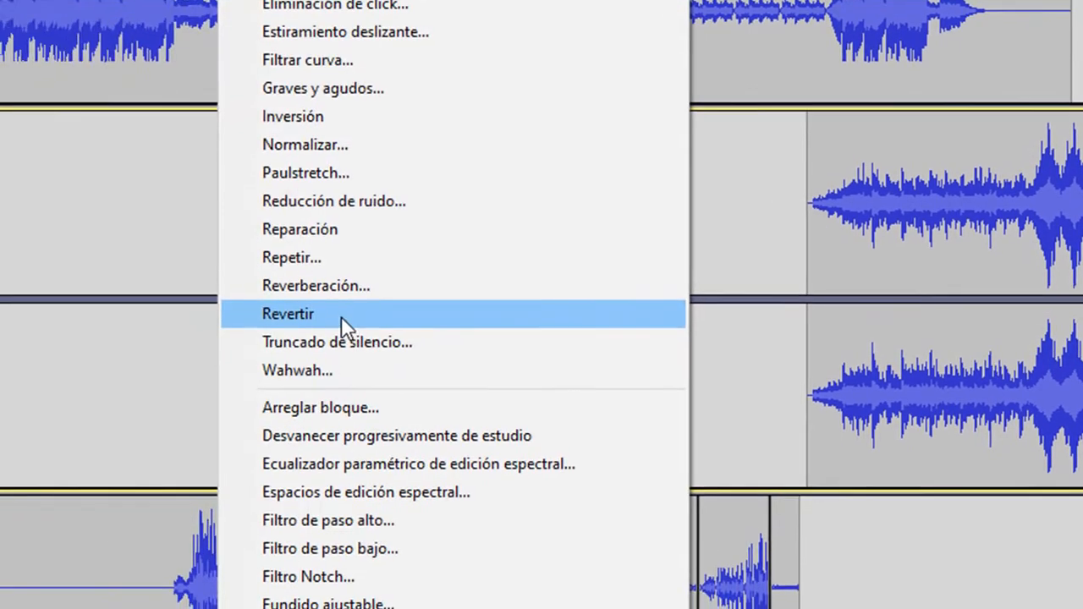
click(343, 325)
click(919, 183)
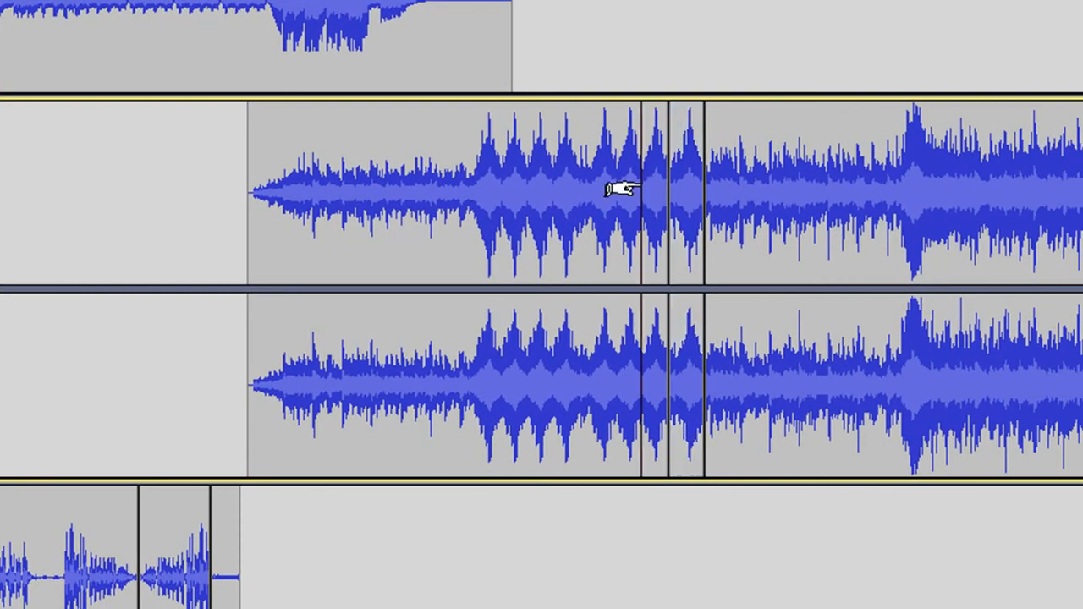
key(space)
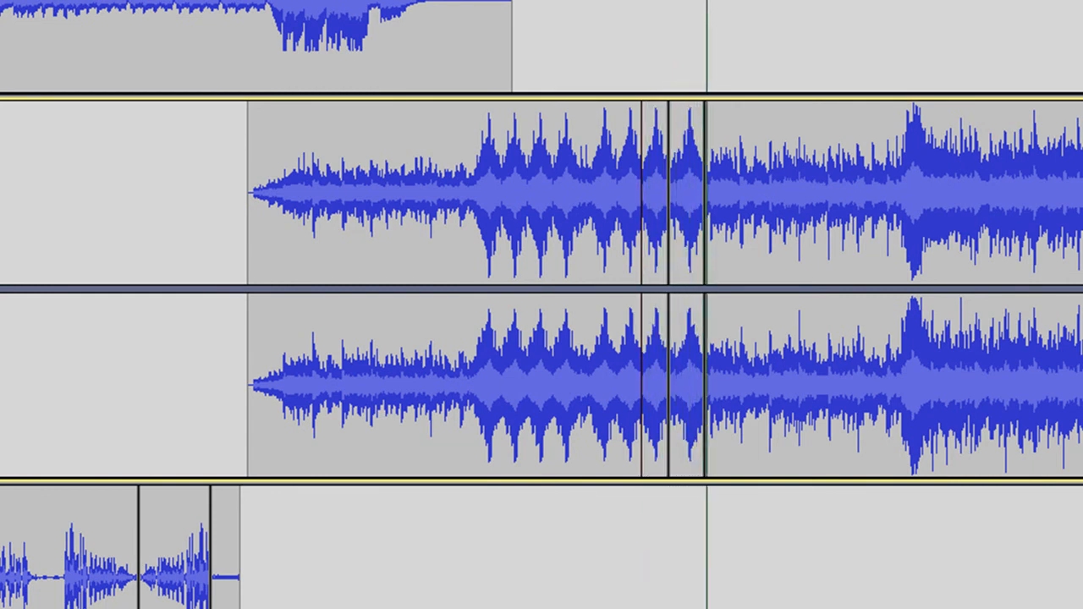
key(space)
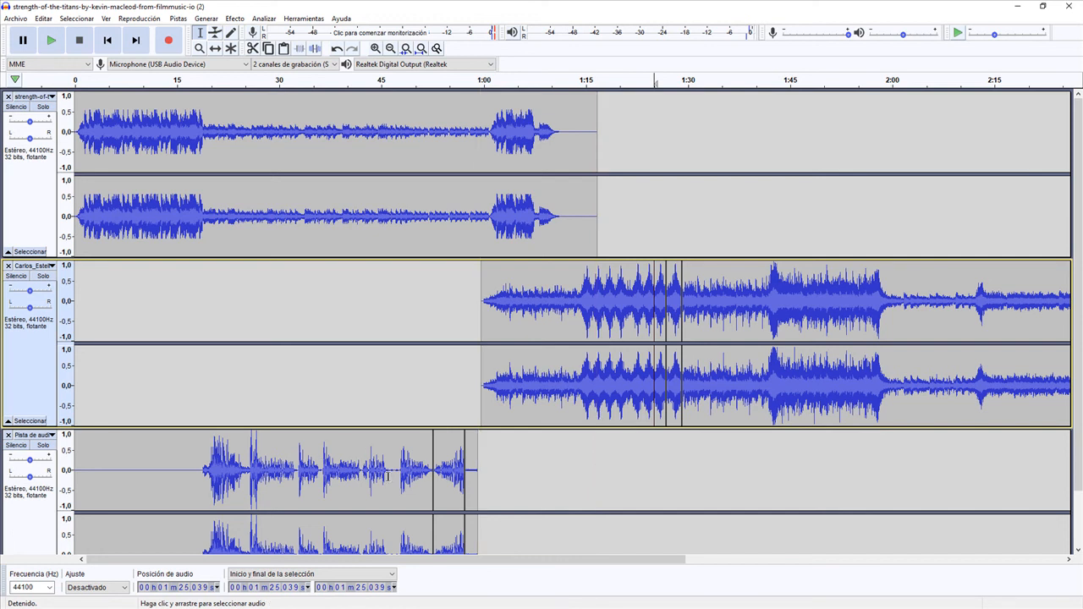
- Select the voice track's short phrase from about 0:42 to 0:46 and play it
drag(364, 470, 386, 470)
click(51, 39)
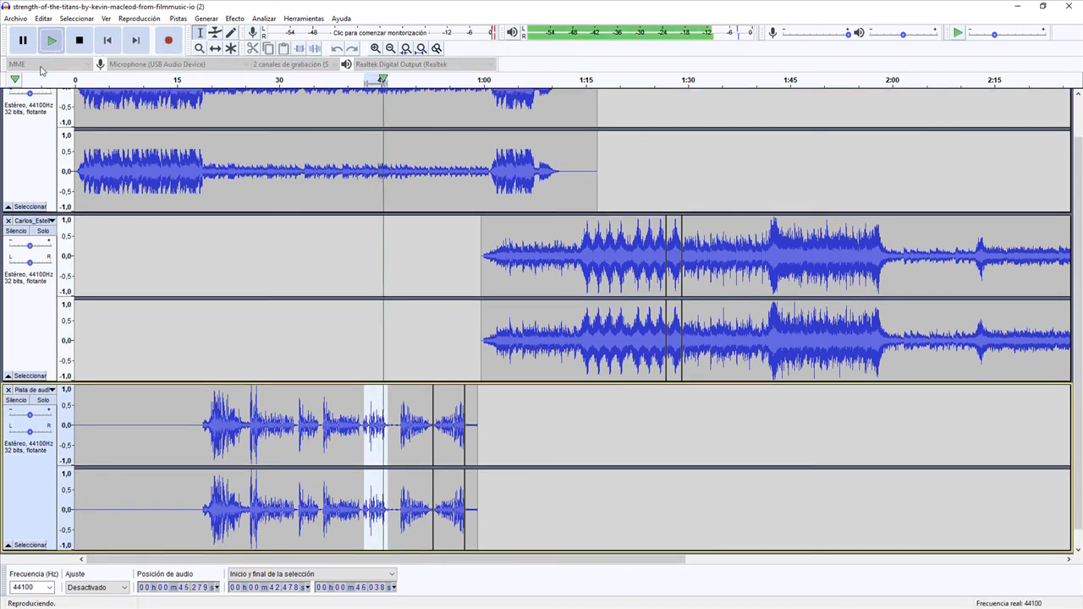
- Apply Reverberación to the selected voice phrase with Tono bajo 39% and Tono alto 62%, previewing it first, and play the result
click(235, 18)
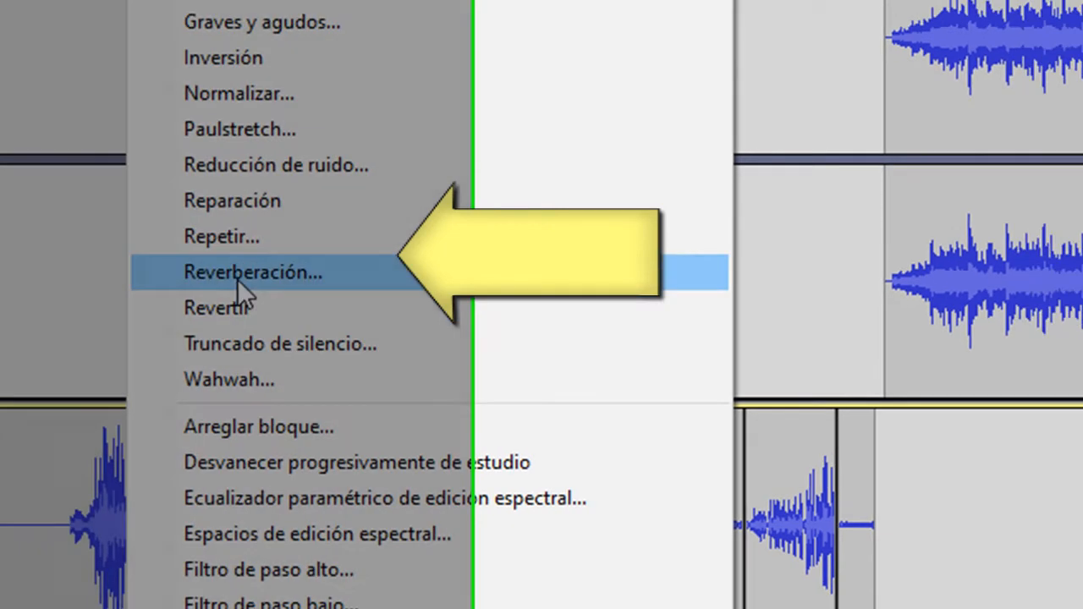
click(259, 272)
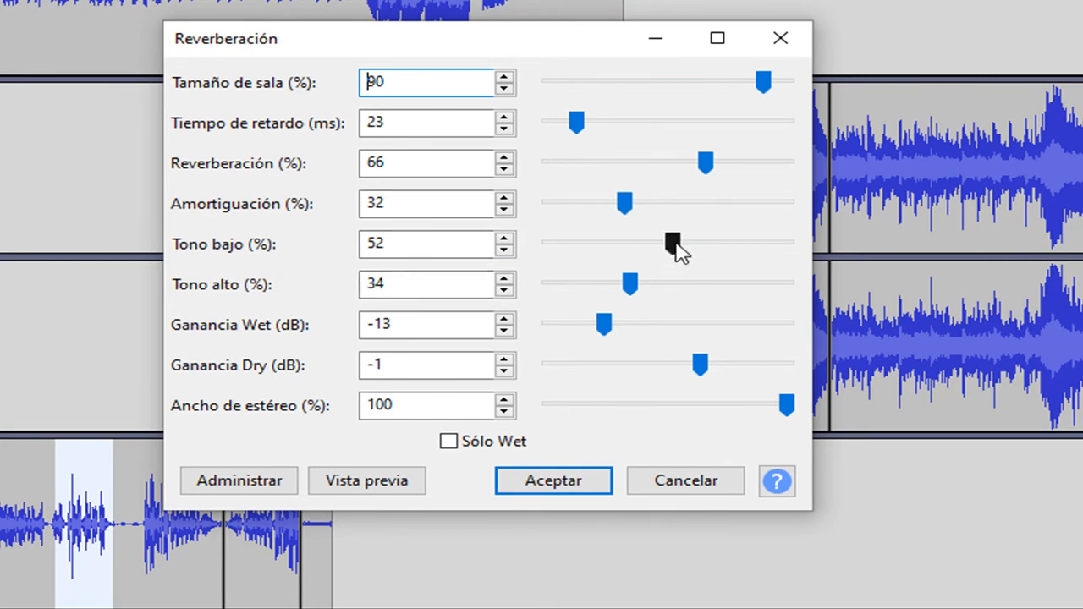
drag(677, 248, 707, 286)
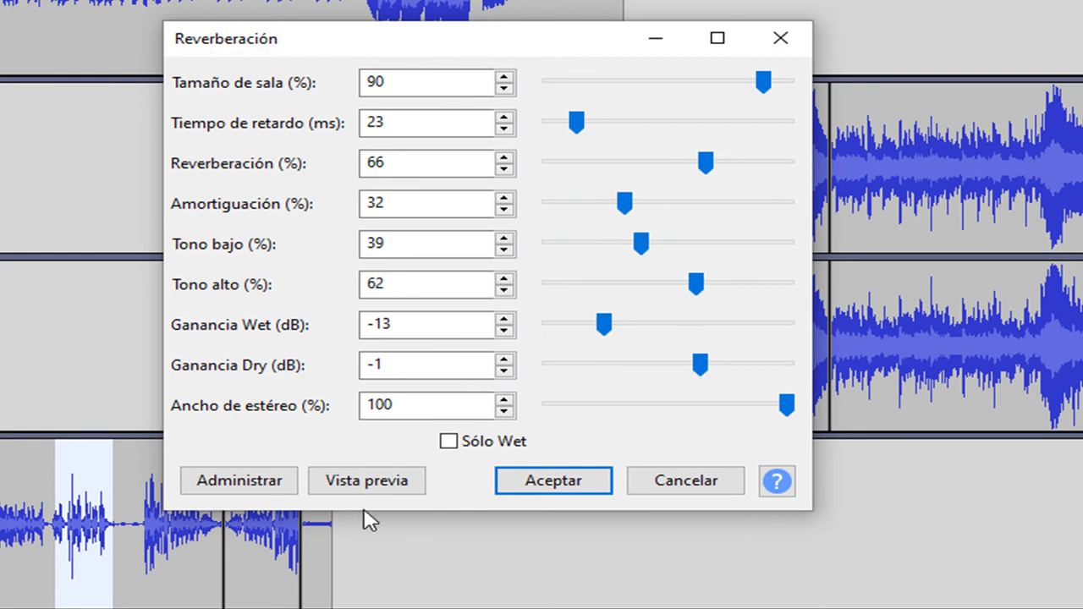
click(383, 484)
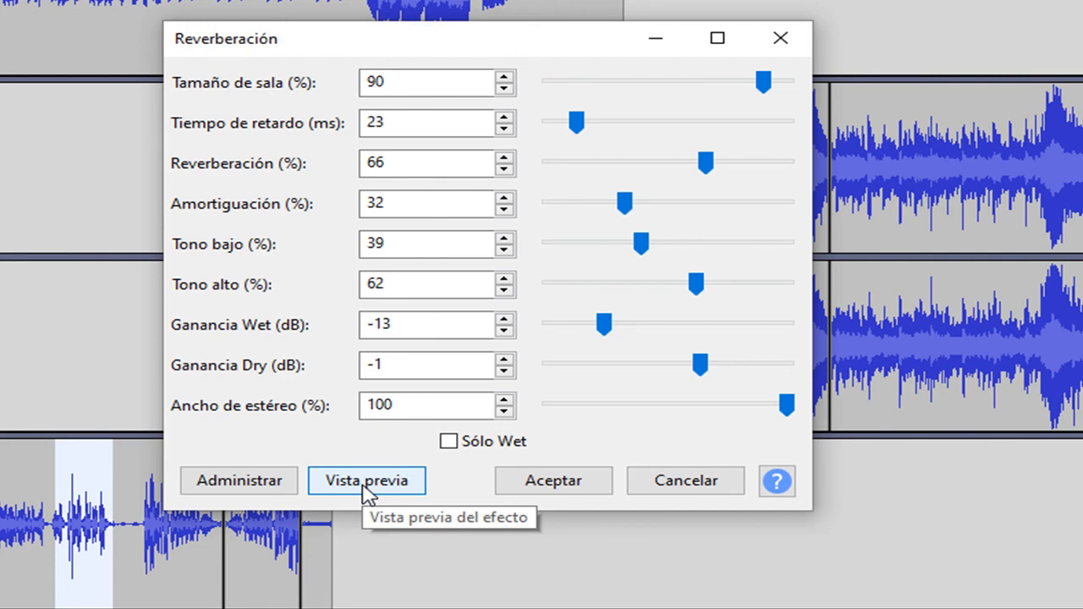
click(574, 481)
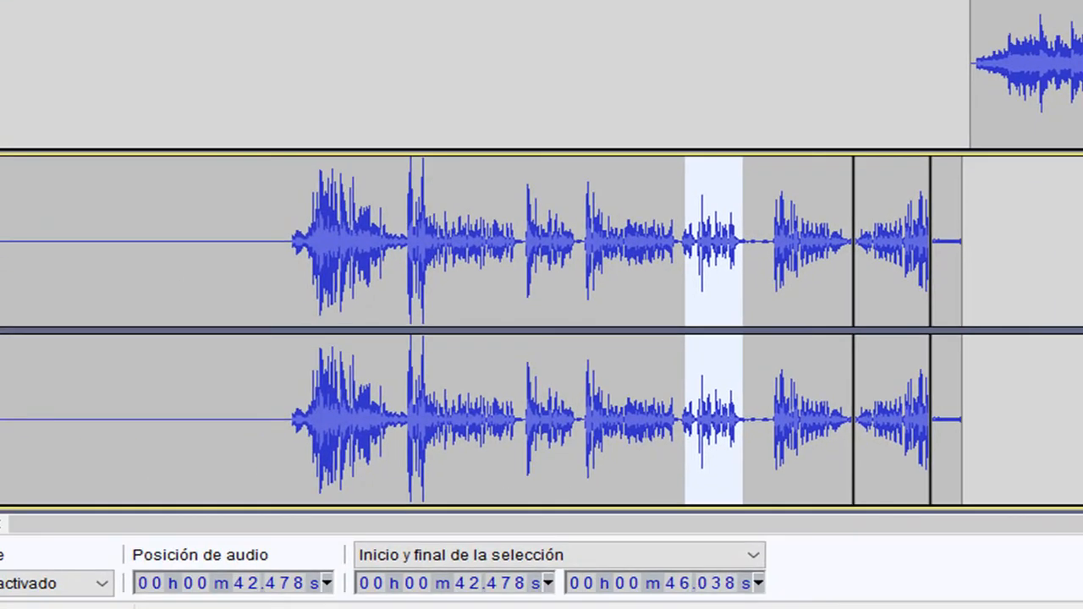
key(space)
- Duplicate the voice phrase from about 0:33 to 0:36 so the copy starts at about 0:36, and play from about 0:33
click(534, 241)
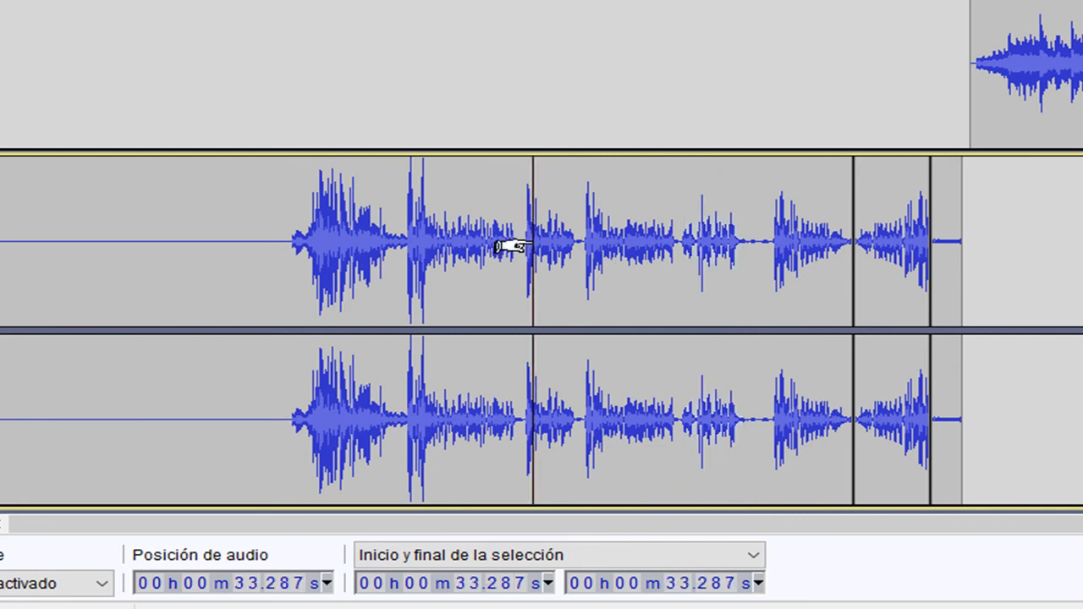
key(space)
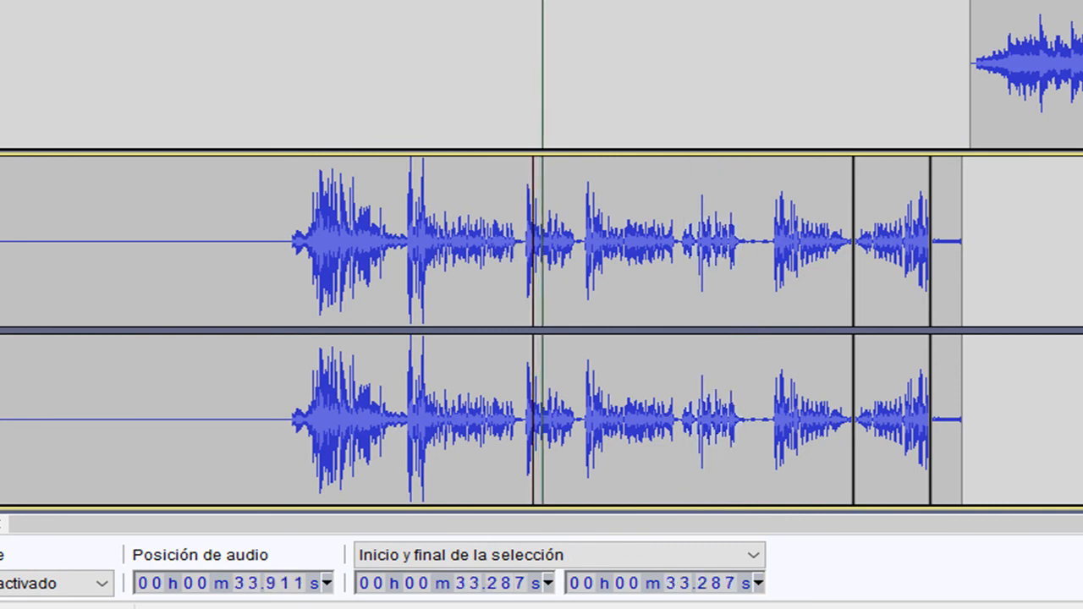
key(space)
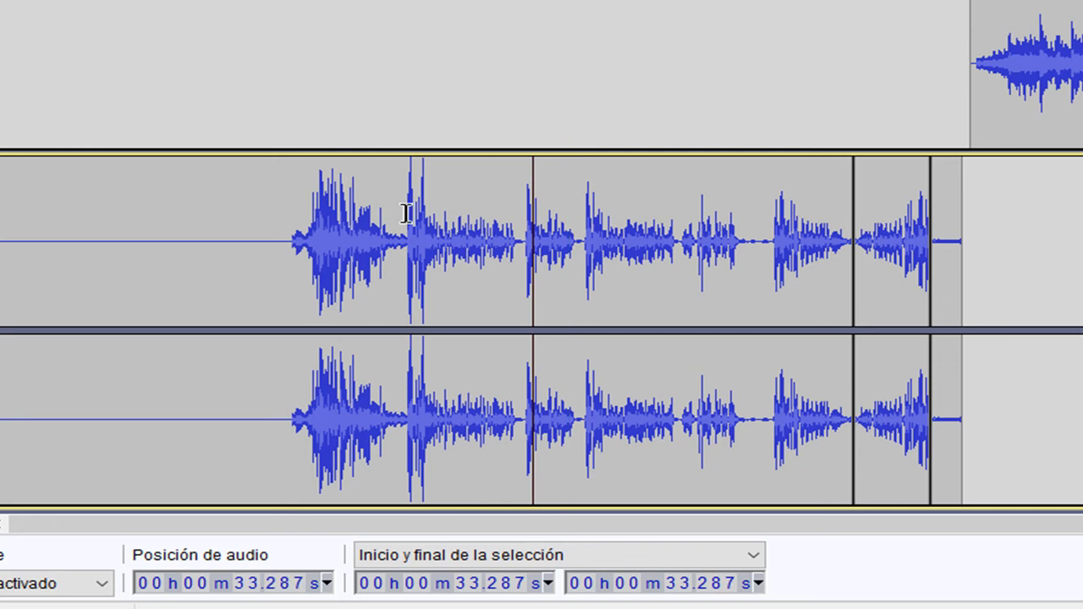
drag(524, 244, 576, 256)
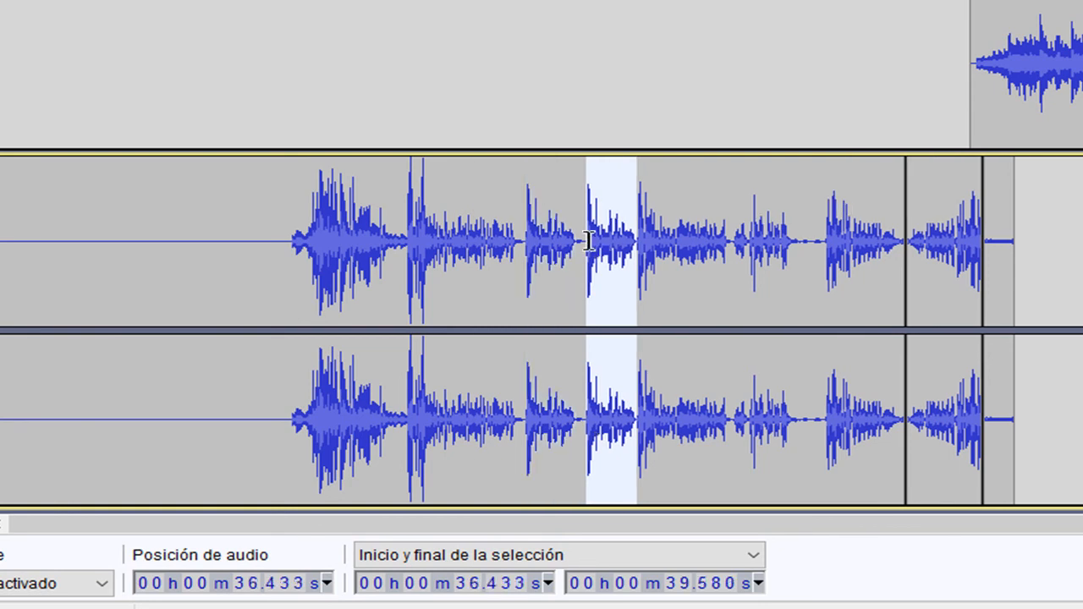
click(530, 241)
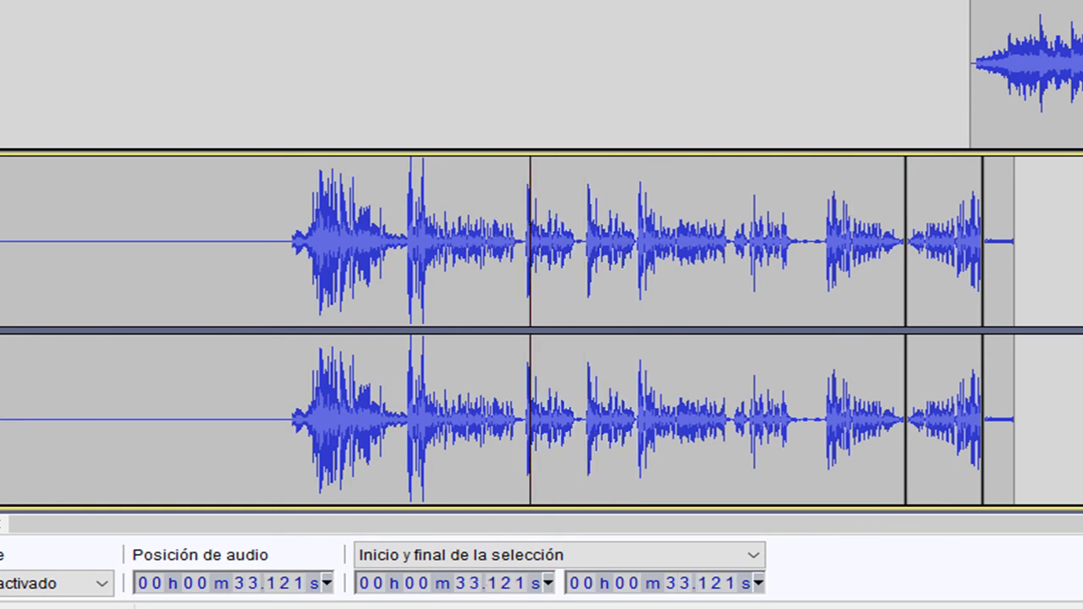
key(space)
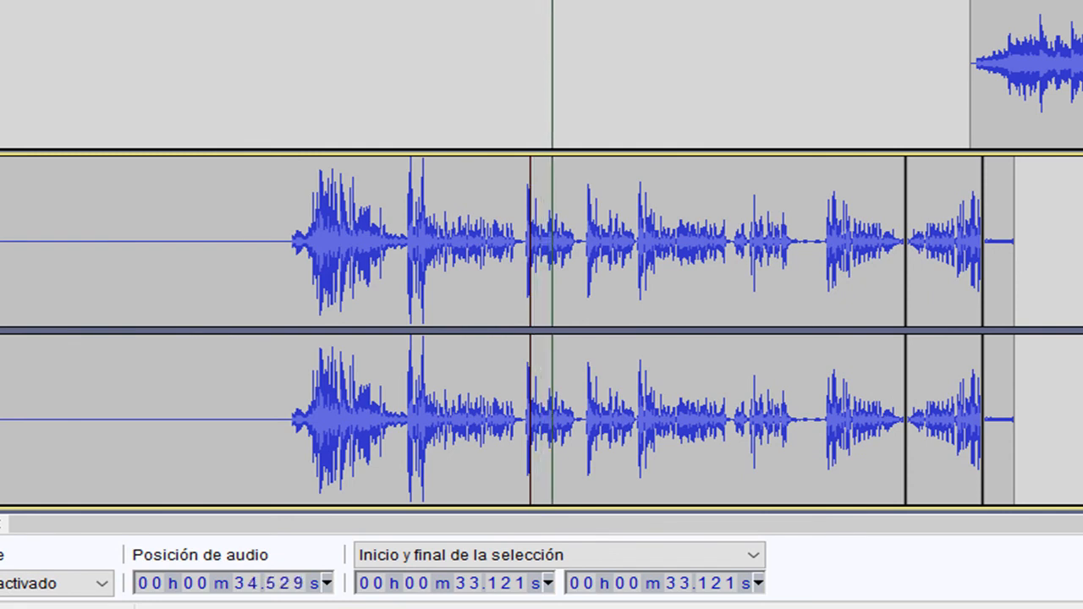
key(space)
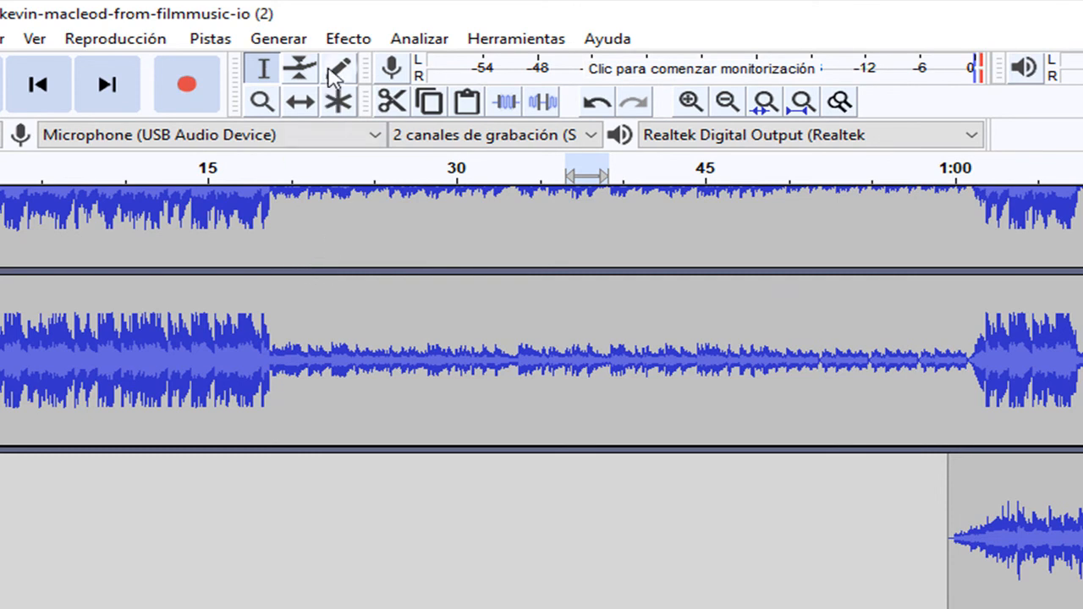
- Apply the Eco effect to the duplicated voice phrase and play the voice track from about 0:33
click(347, 38)
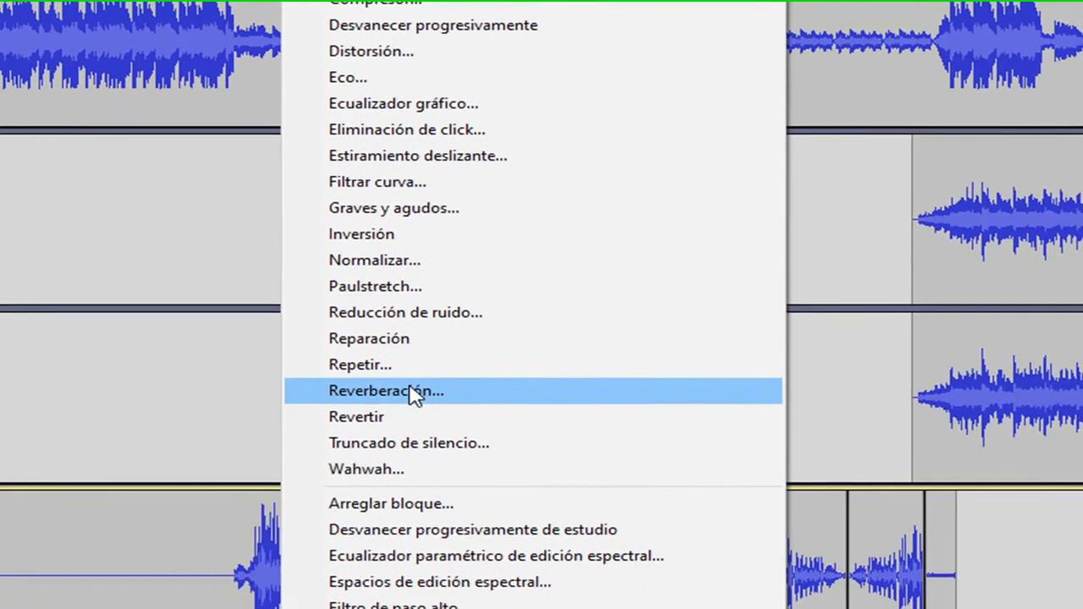
click(415, 392)
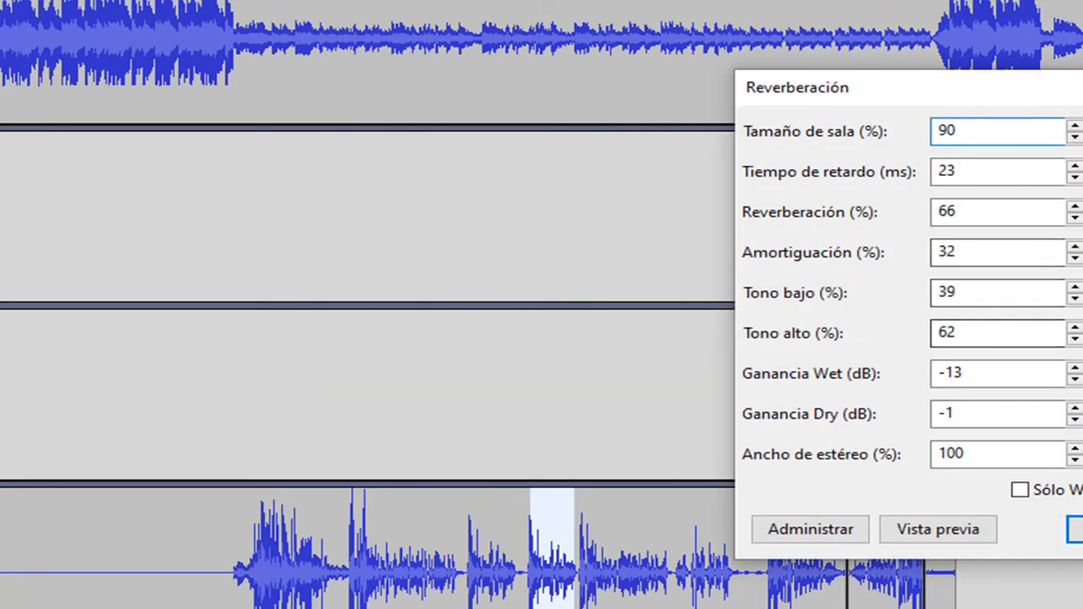
click(466, 572)
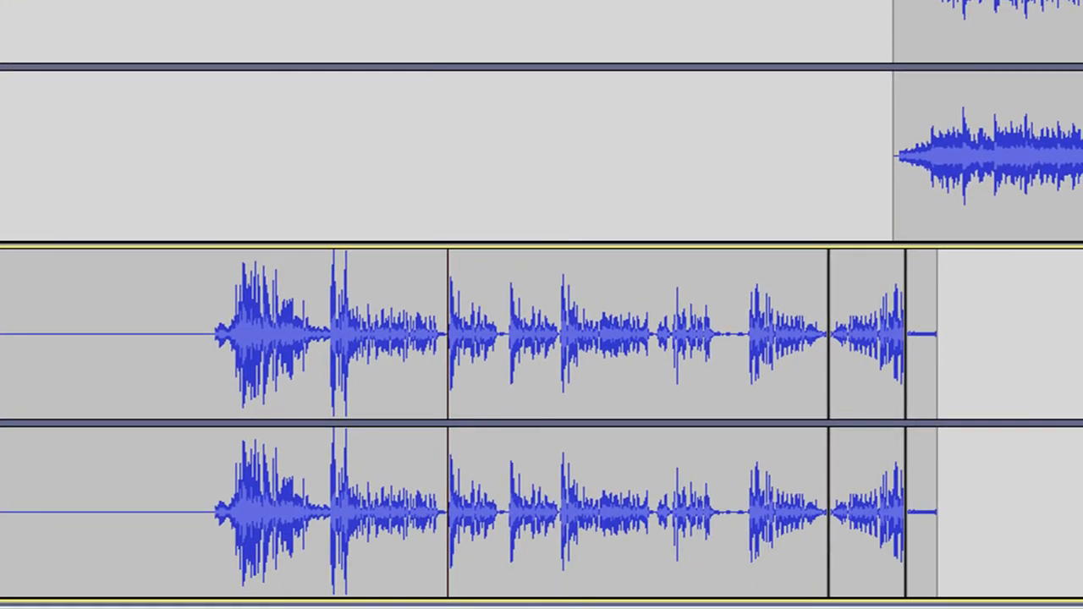
key(space)
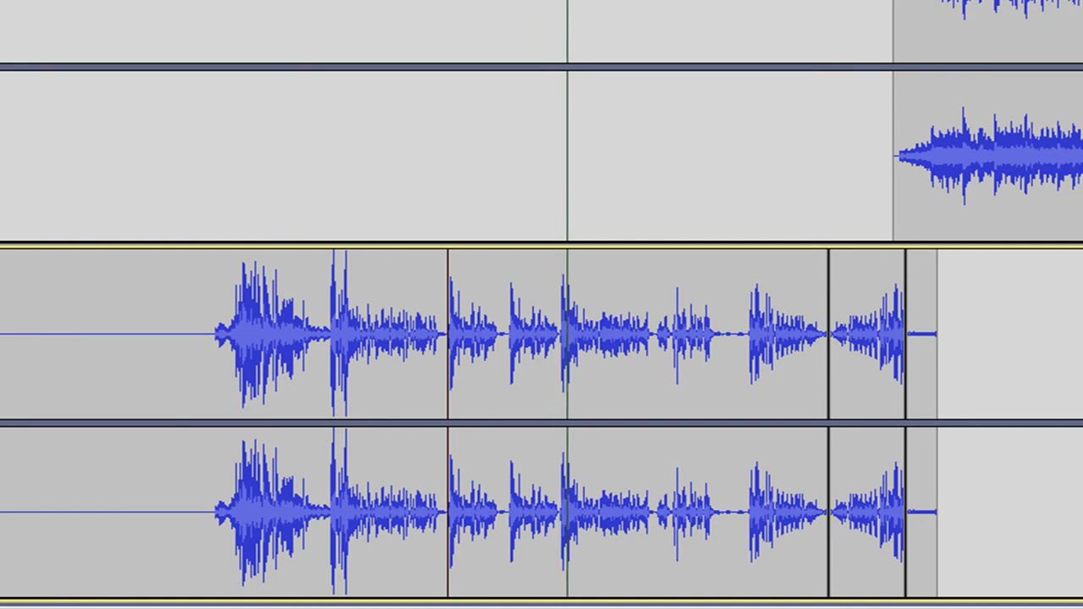
key(space)
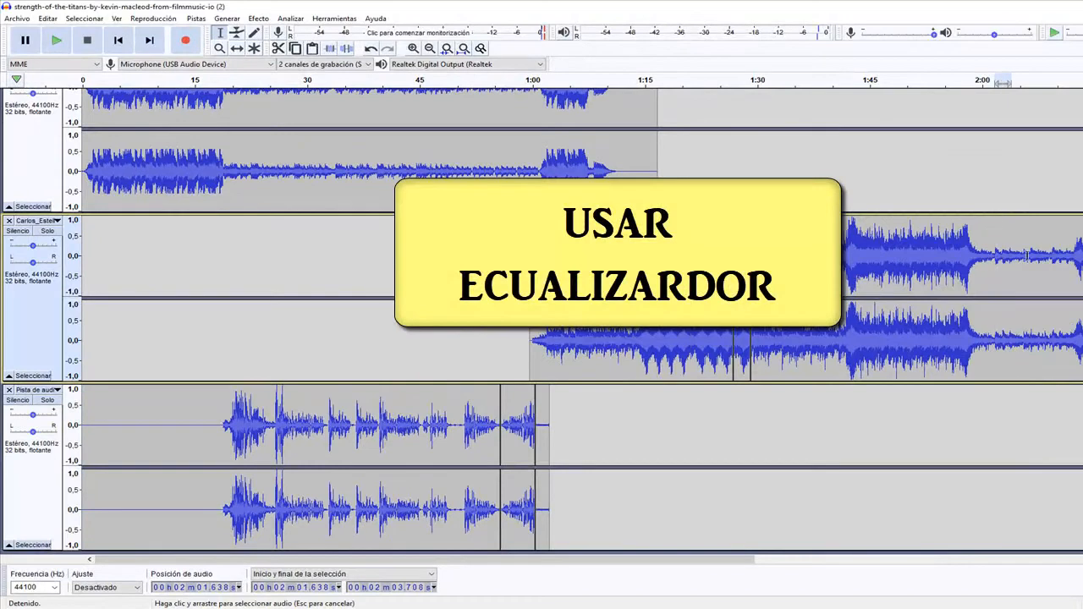
- Start Filtrar curva on the second music track's section from about 2:02 to 2:11 and raise the lows to about 16 dB between 30 and 80 Hz
drag(1027, 256, 1066, 254)
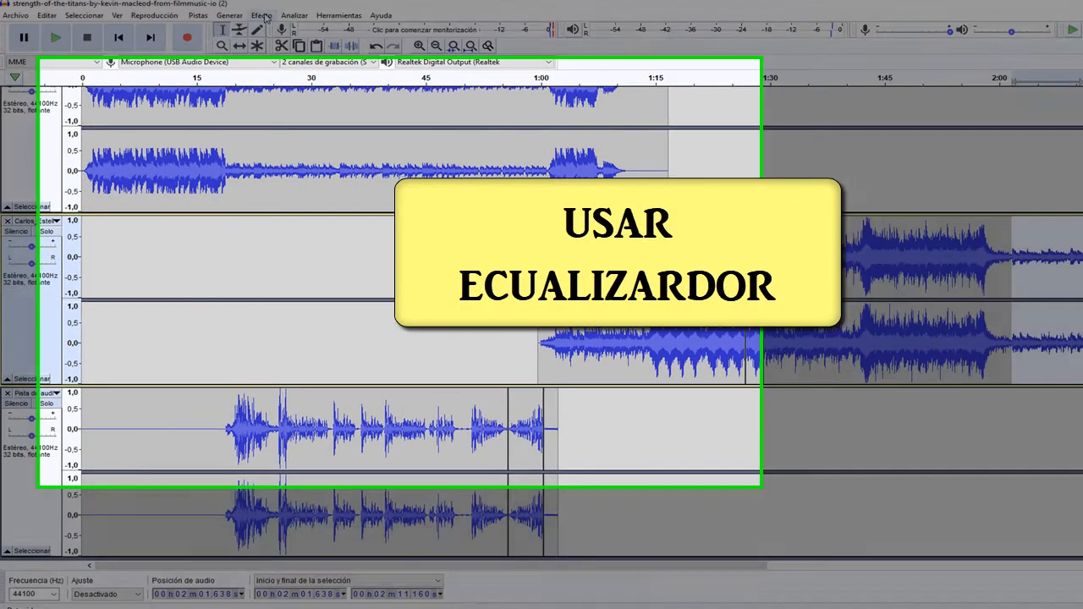
click(263, 17)
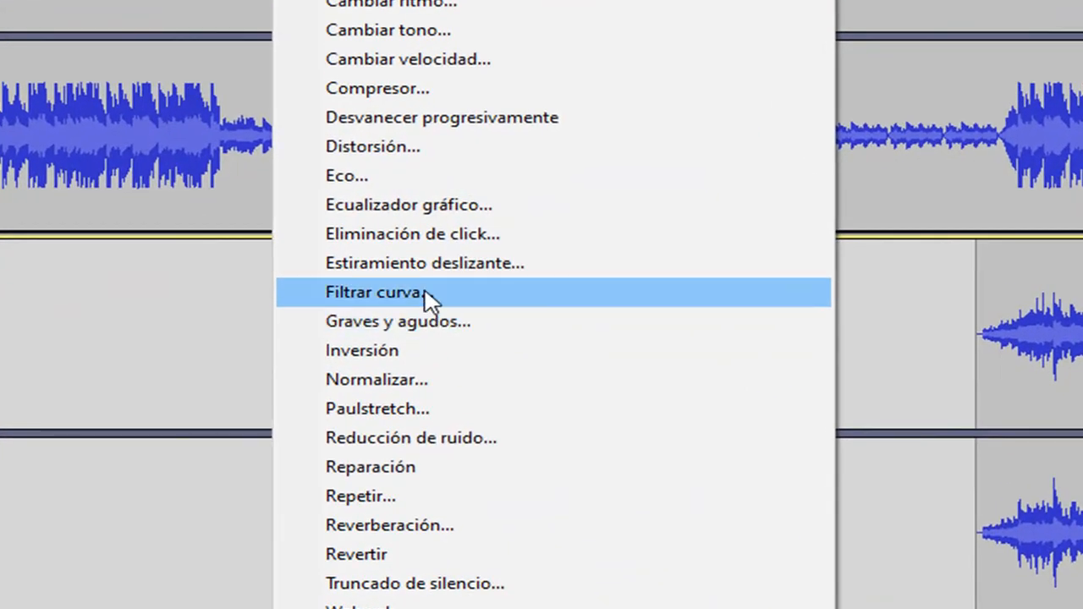
click(425, 296)
drag(552, 504, 486, 234)
drag(234, 430, 221, 234)
drag(214, 280, 232, 305)
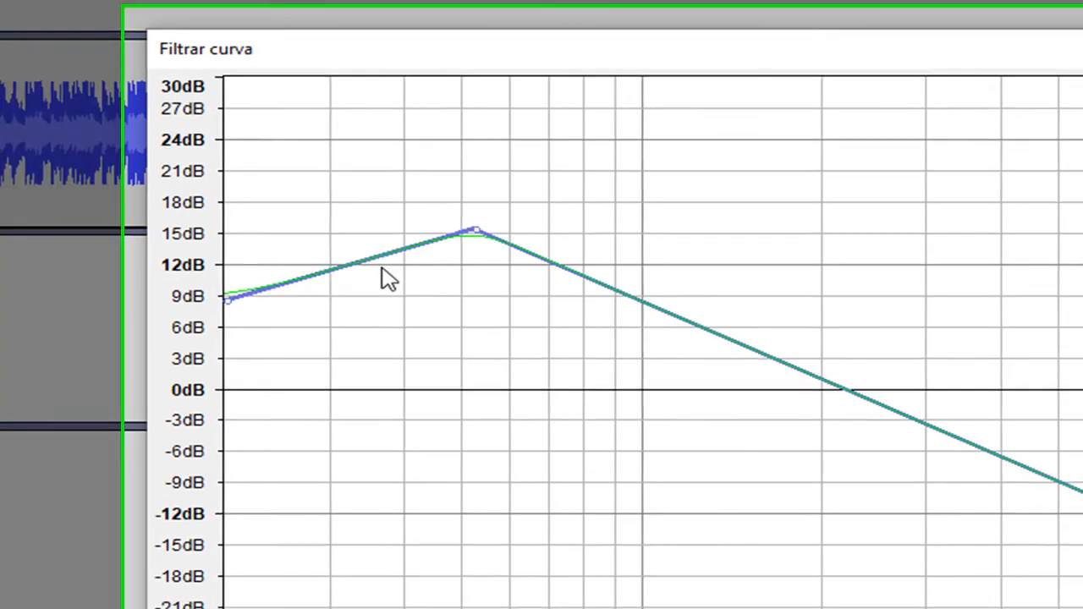
drag(374, 260, 344, 226)
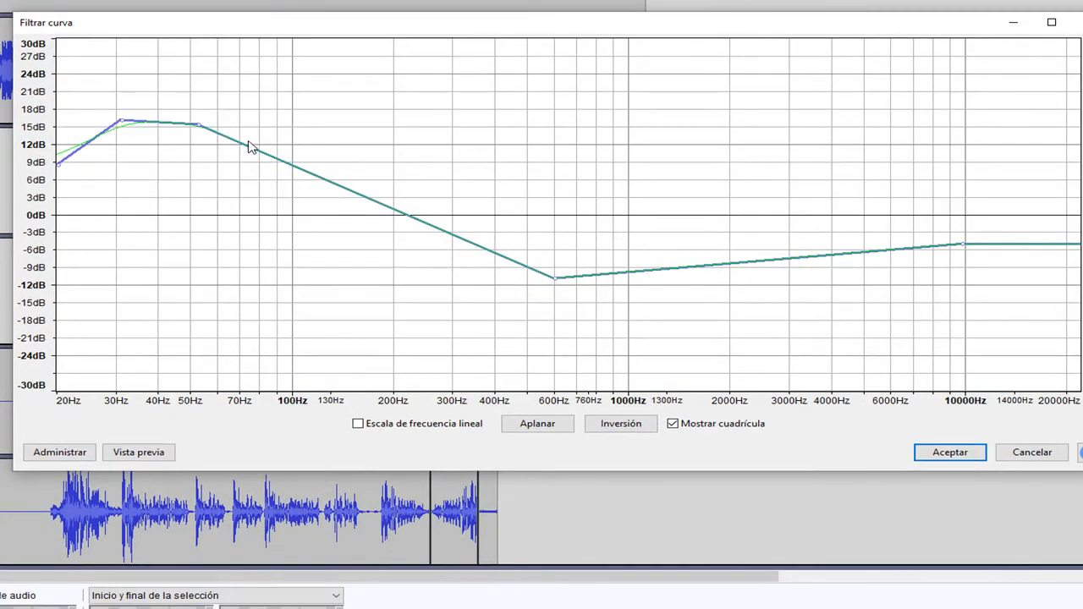
drag(251, 145, 258, 121)
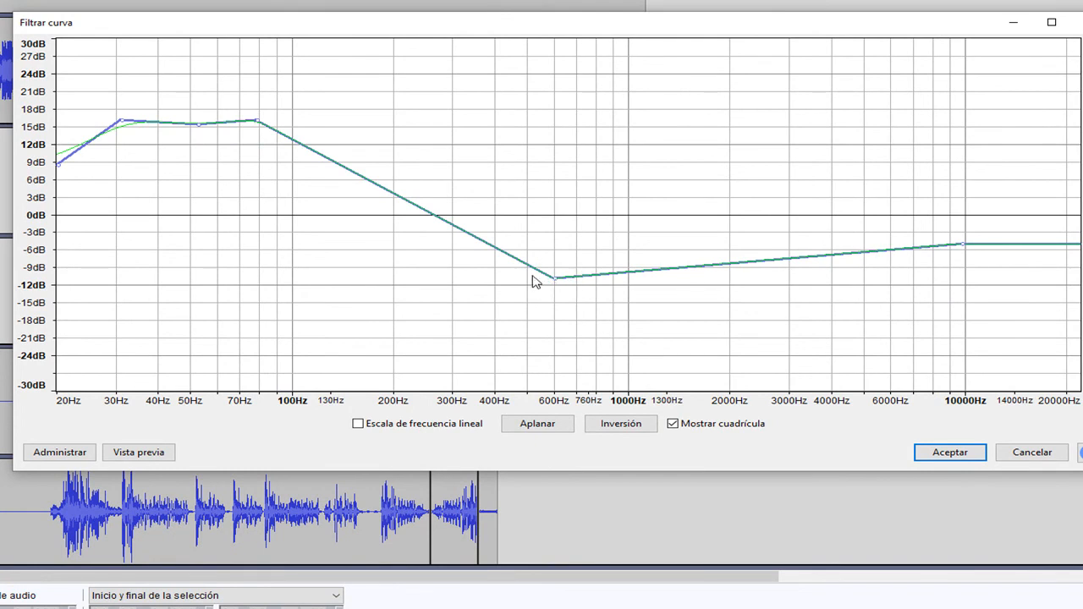
- Add a dip of about -10 dB near 440 Hz, raise the highs to about 10 dB near 6000 Hz, and preview the curve
drag(526, 269, 507, 275)
drag(614, 274, 650, 206)
drag(725, 220, 771, 174)
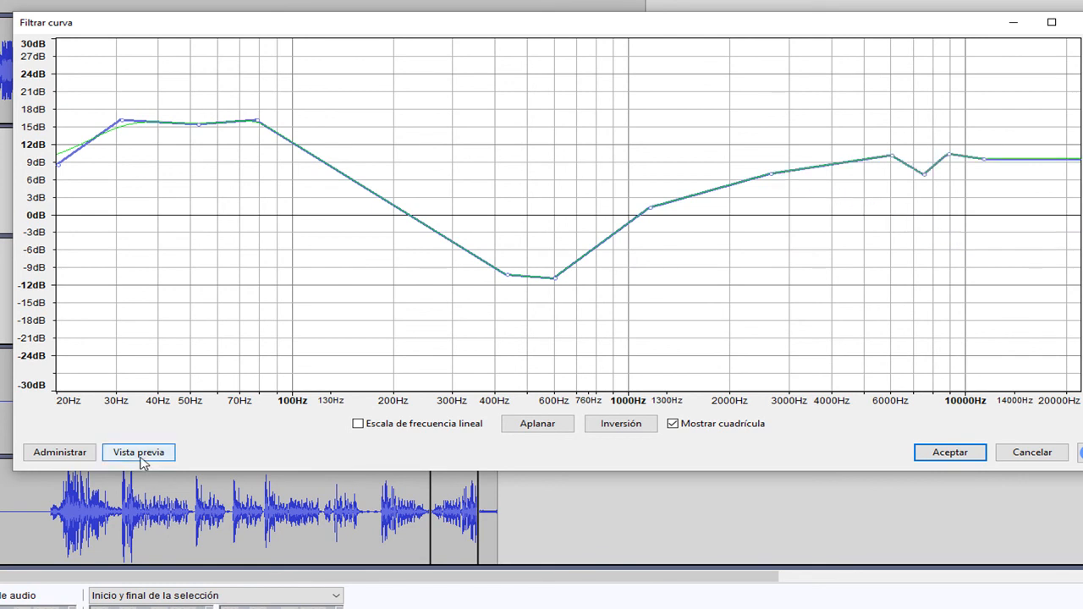
click(139, 454)
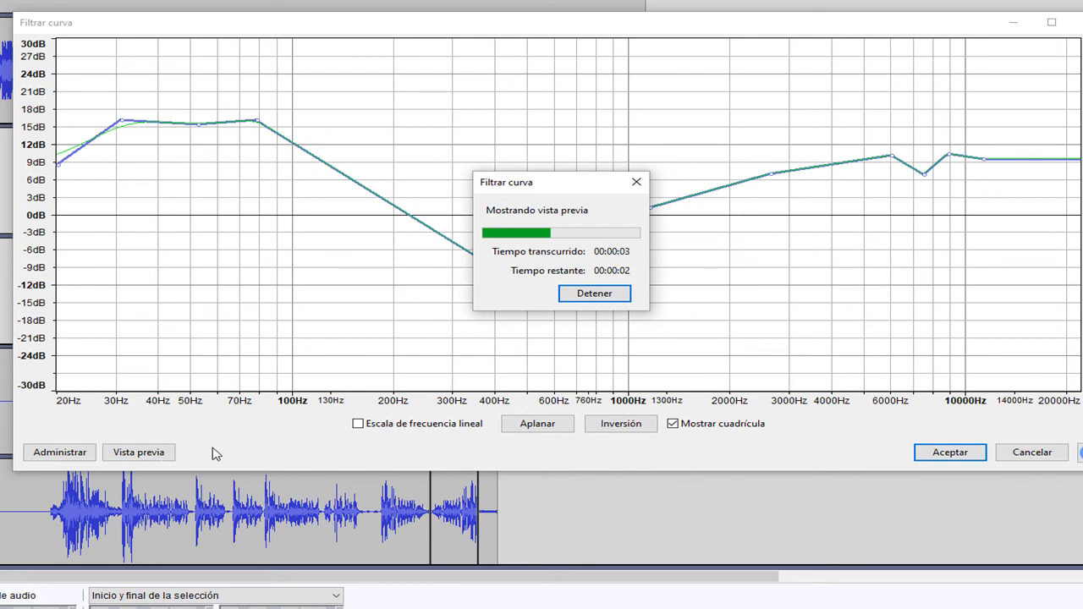
click(597, 293)
- Try cutting the lows to about -19 dB near 40 Hz, -13 dB near 80 Hz and -6 dB near 100 Hz, and preview it
drag(123, 124, 151, 328)
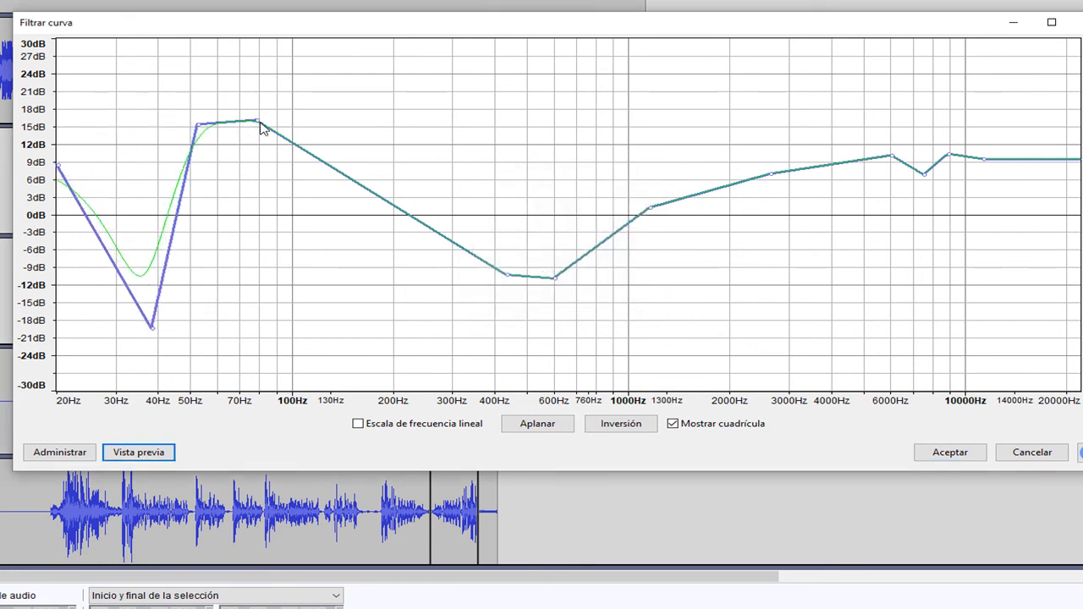
drag(258, 127, 296, 251)
drag(199, 129, 258, 292)
click(139, 454)
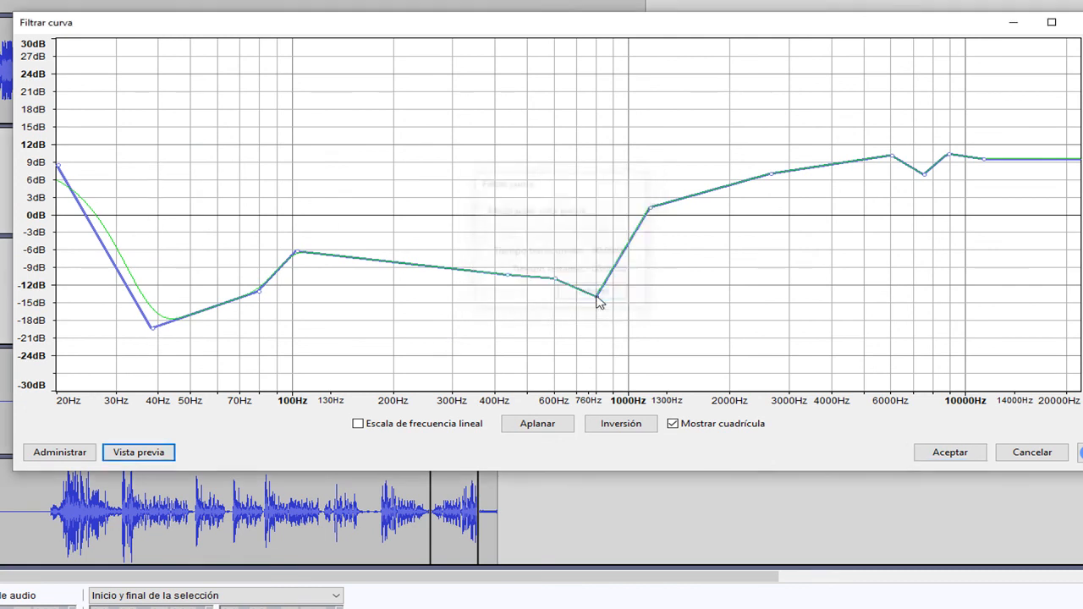
- Raise the curve to about 15 dB from 40 to 115 Hz with a peak of about 27 dB below 30 Hz, and preview it
drag(155, 330, 163, 124)
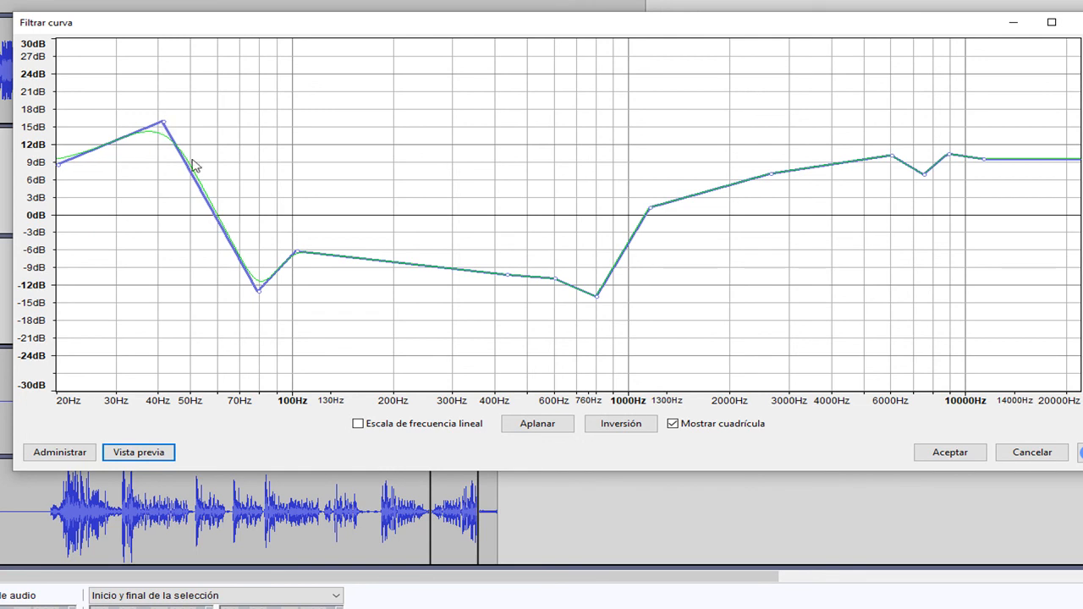
click(262, 291)
drag(259, 263, 254, 136)
drag(295, 254, 312, 131)
drag(110, 143, 102, 64)
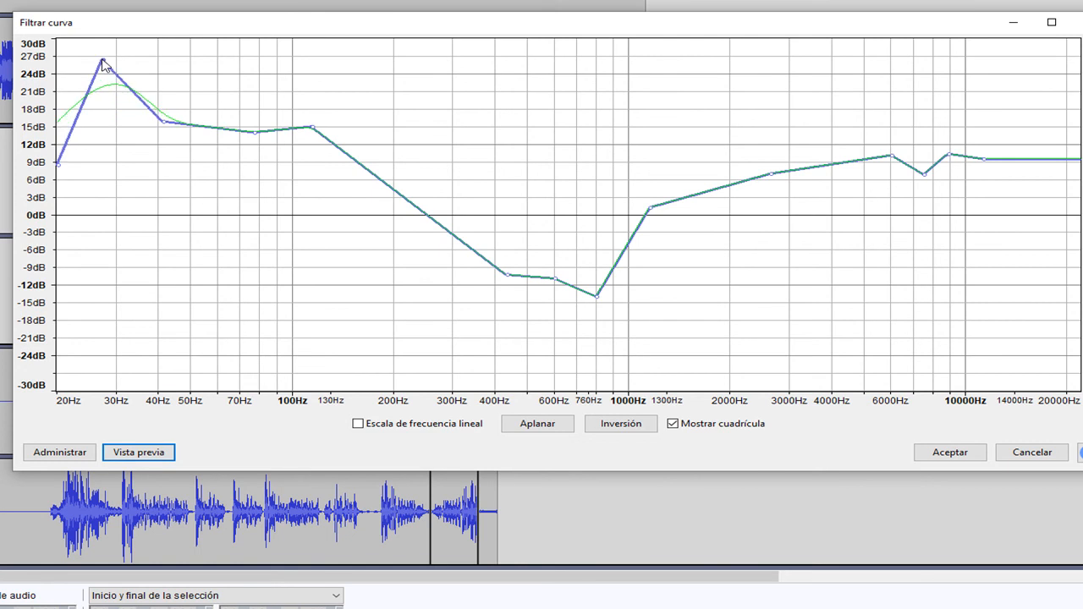
click(149, 453)
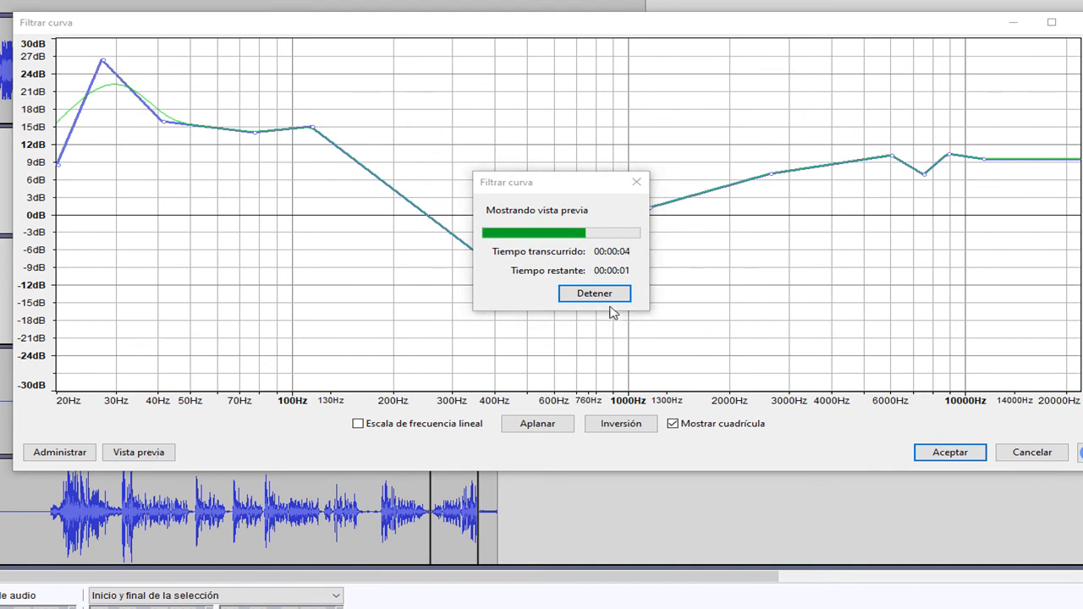
- Smooth the curve to about 18 dB near 43 Hz, -3 dB near 190 Hz and 14 dB near 7500 Hz, and apply the filter
drag(106, 82, 112, 122)
drag(315, 128, 254, 121)
drag(172, 125, 169, 108)
drag(398, 210, 388, 234)
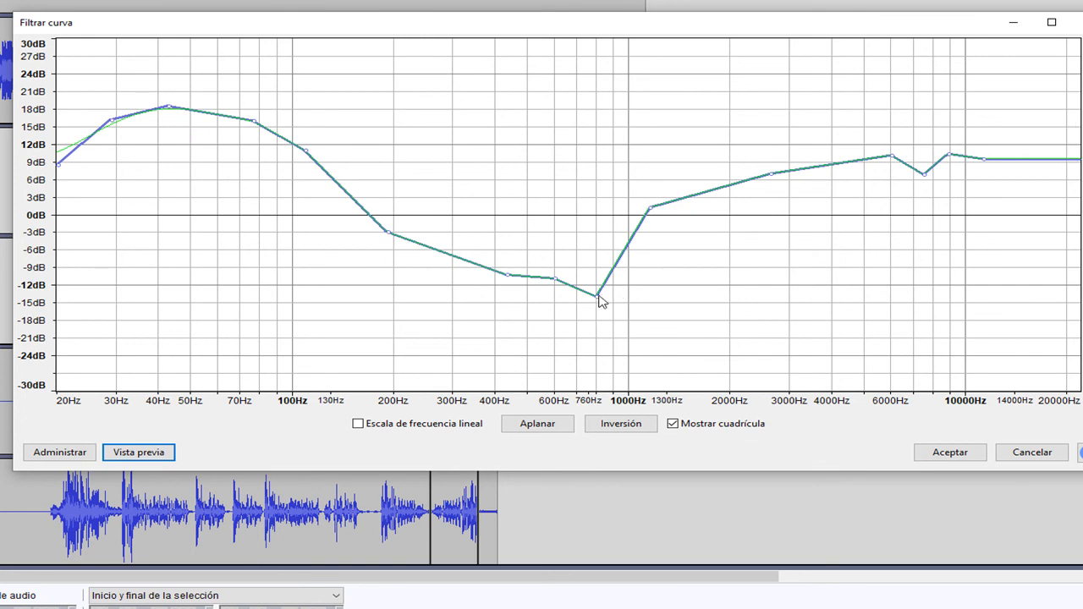
drag(596, 294, 590, 264)
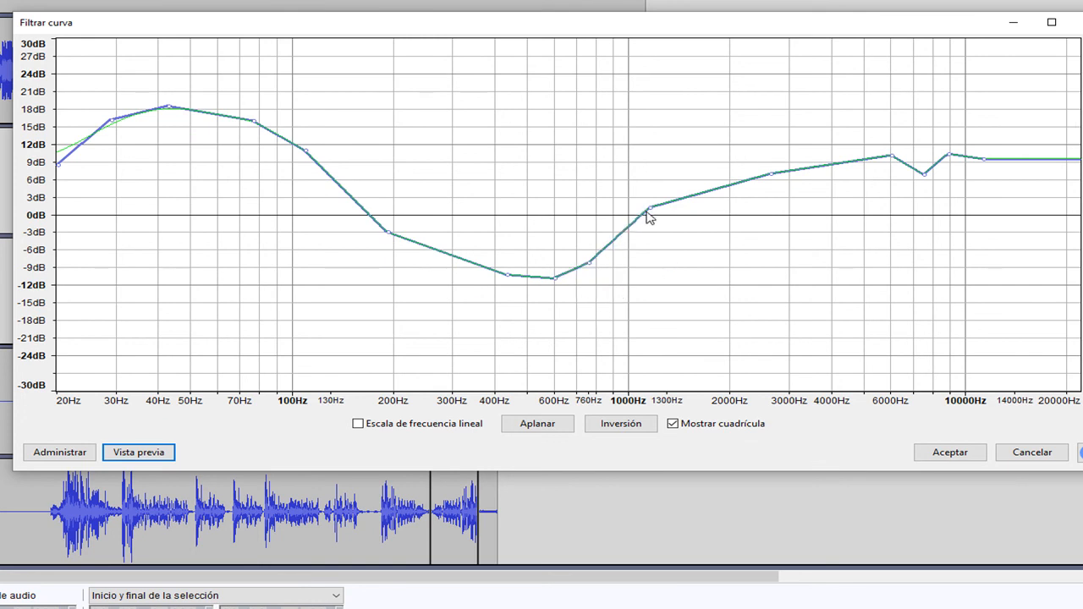
drag(645, 212, 642, 203)
drag(925, 175, 886, 138)
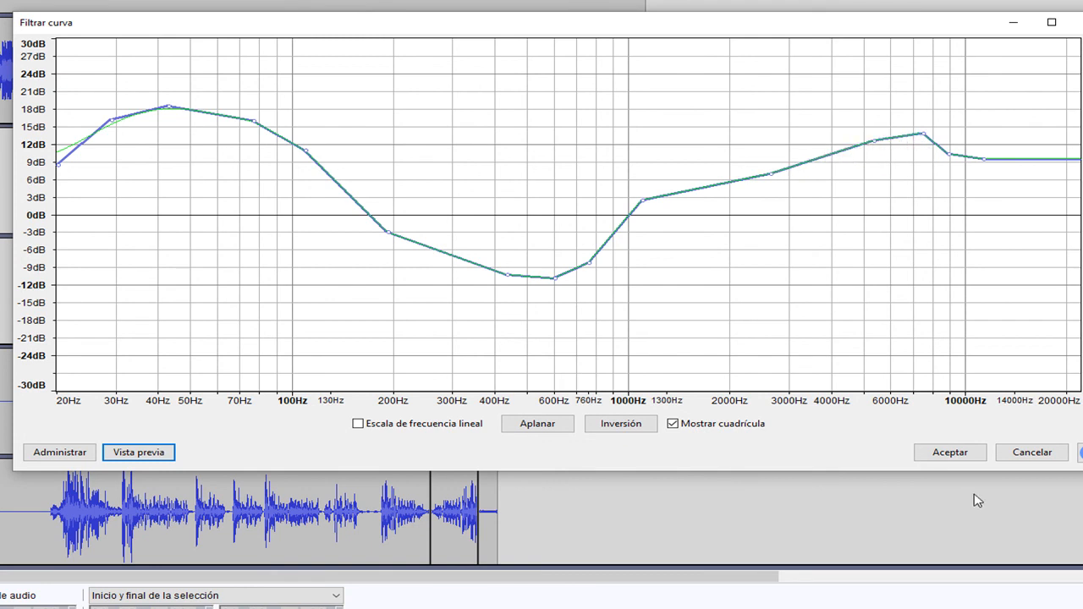
click(953, 451)
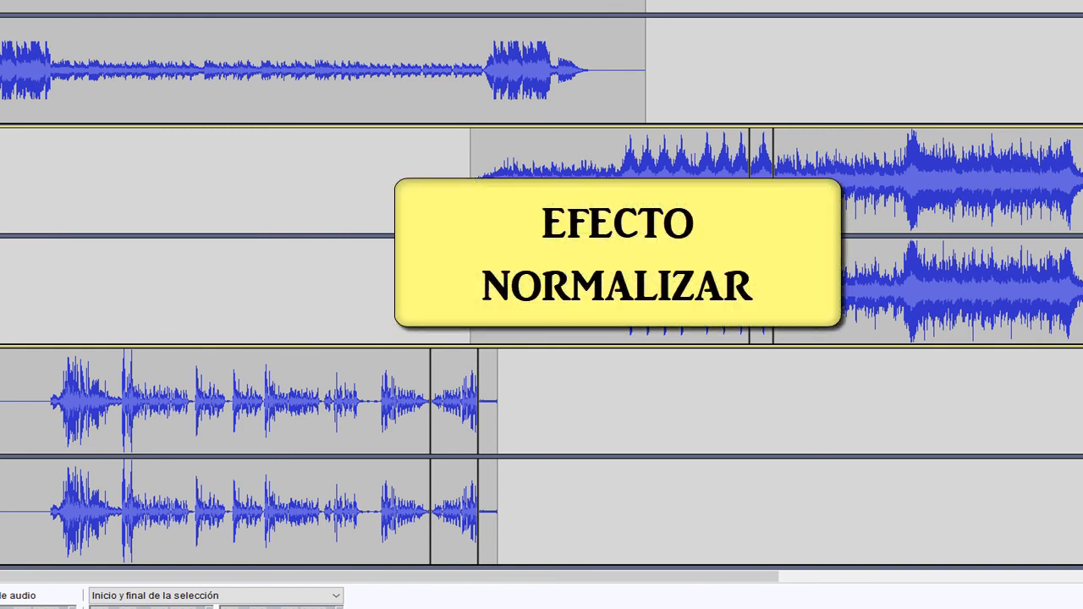
- Solo the second music track and place the cursor at about 2:02
scroll(3, 406, up, 2)
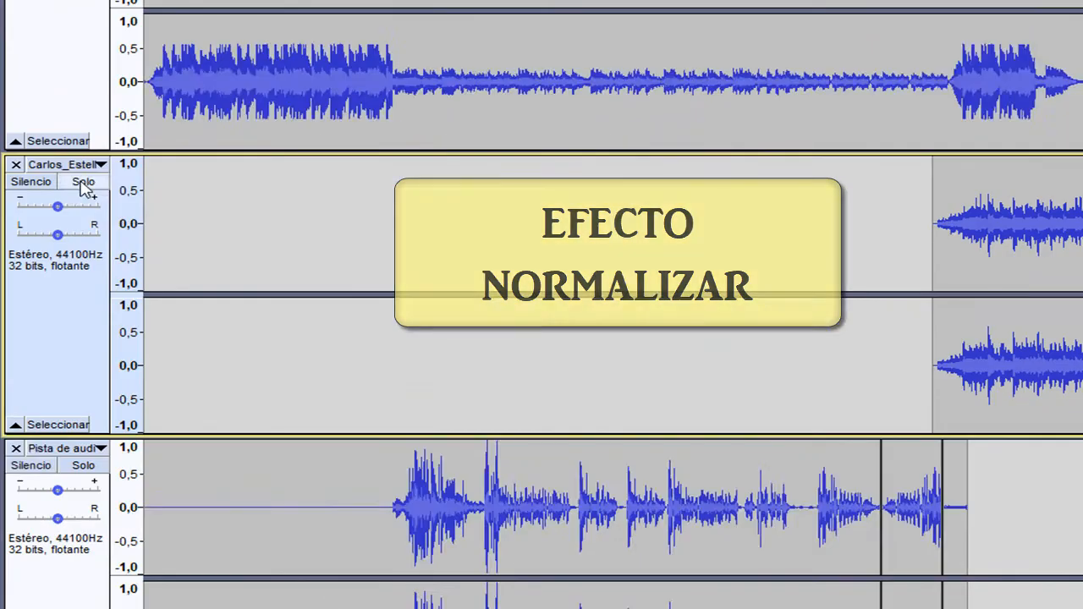
click(83, 183)
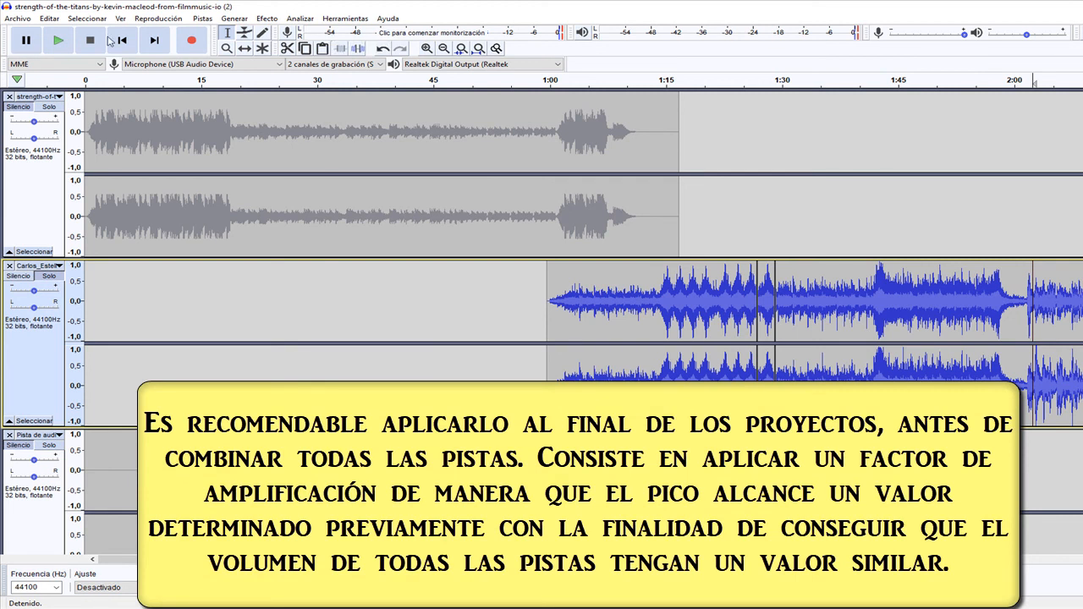
- Preview and apply Normalize to the second music track, with DC offset removal and a peak amplitude of -1,0 dB
click(269, 19)
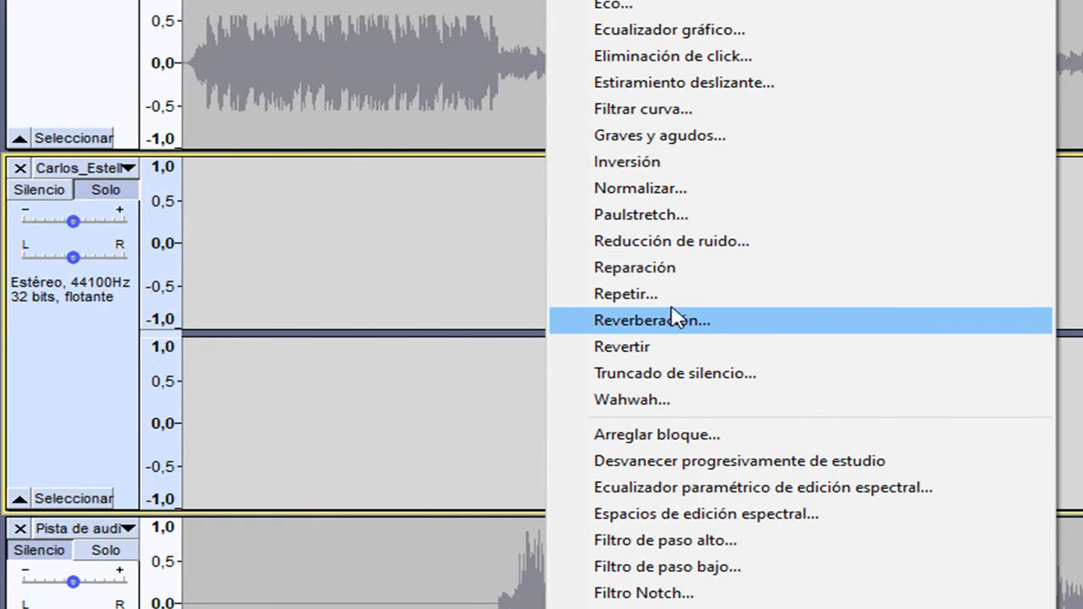
click(675, 189)
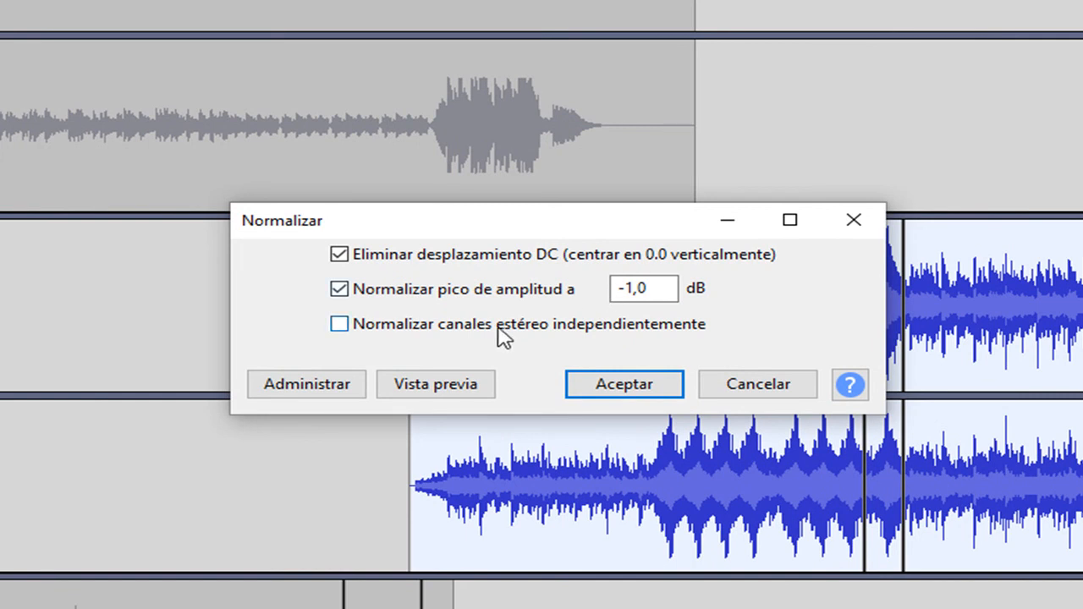
click(446, 385)
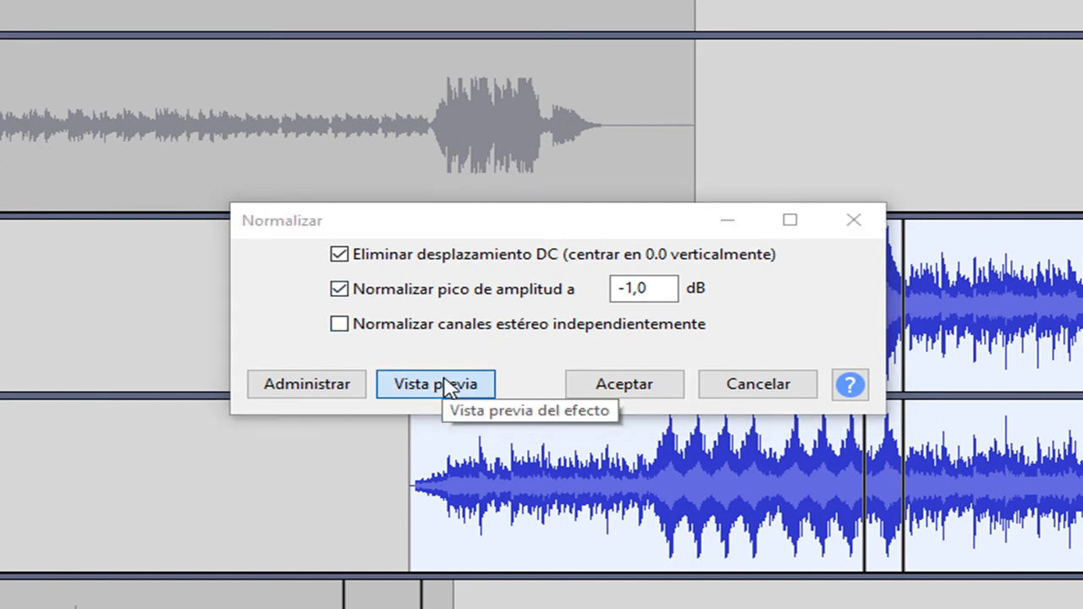
click(640, 401)
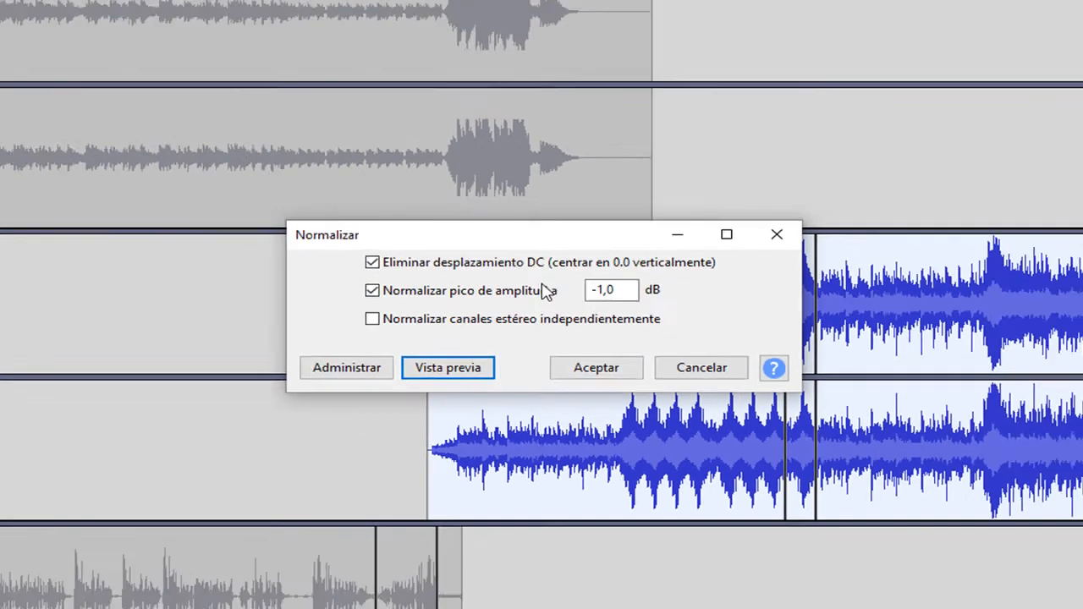
drag(542, 231, 241, 172)
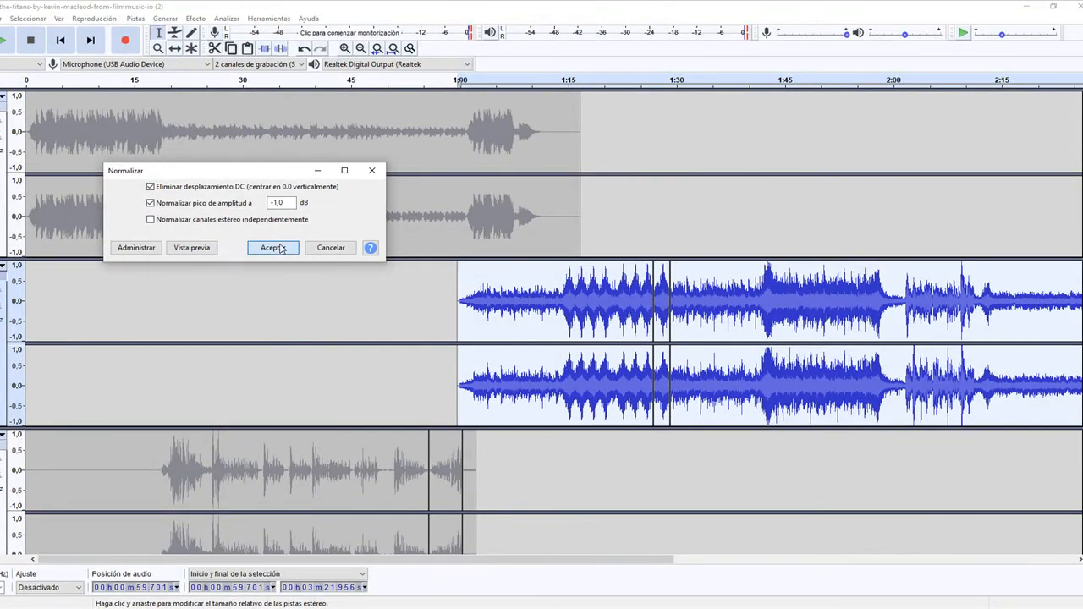
click(278, 246)
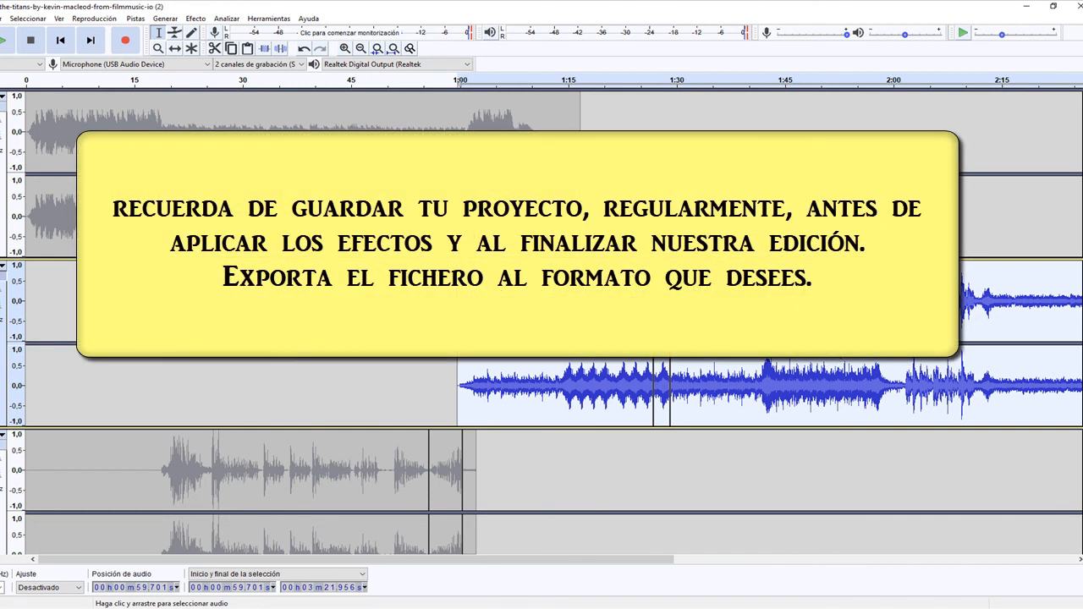
- Turn off solo on the second music track and open the export of the project as MP3
click(2, 279)
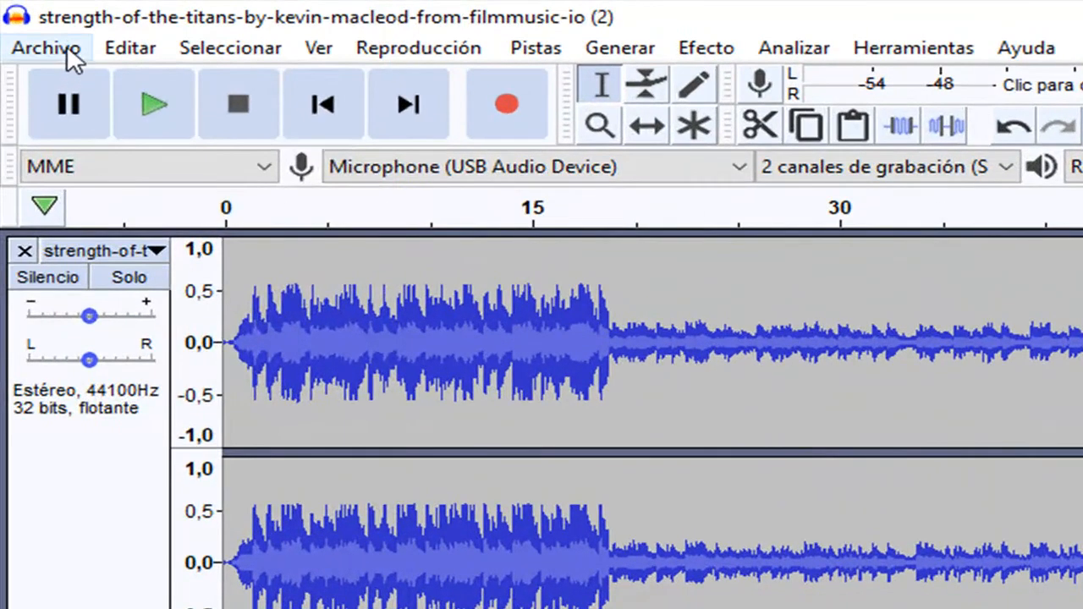
click(0, 19)
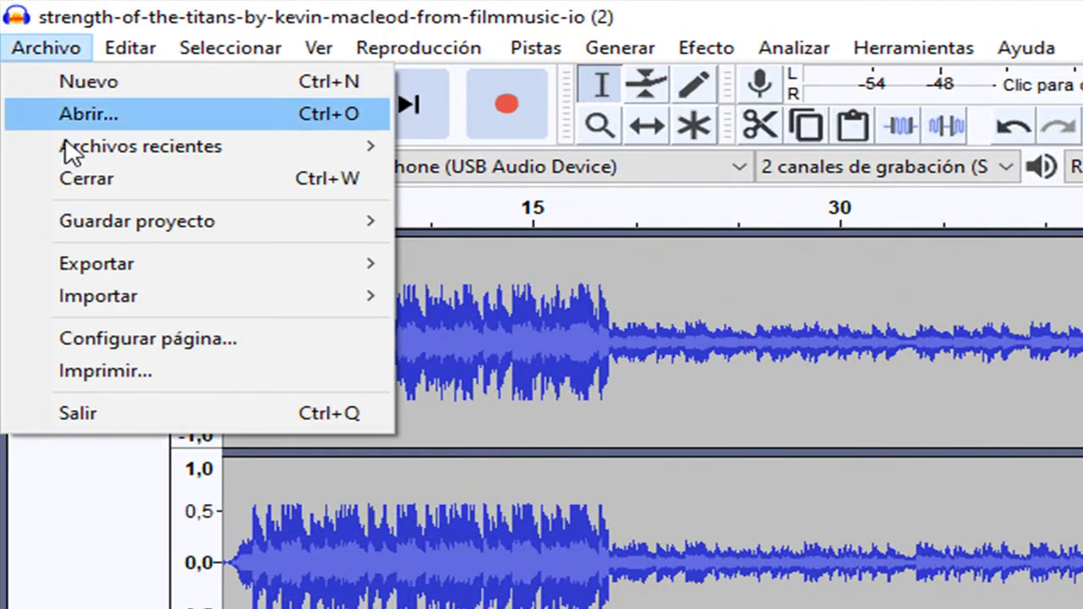
mouse_move(162, 269)
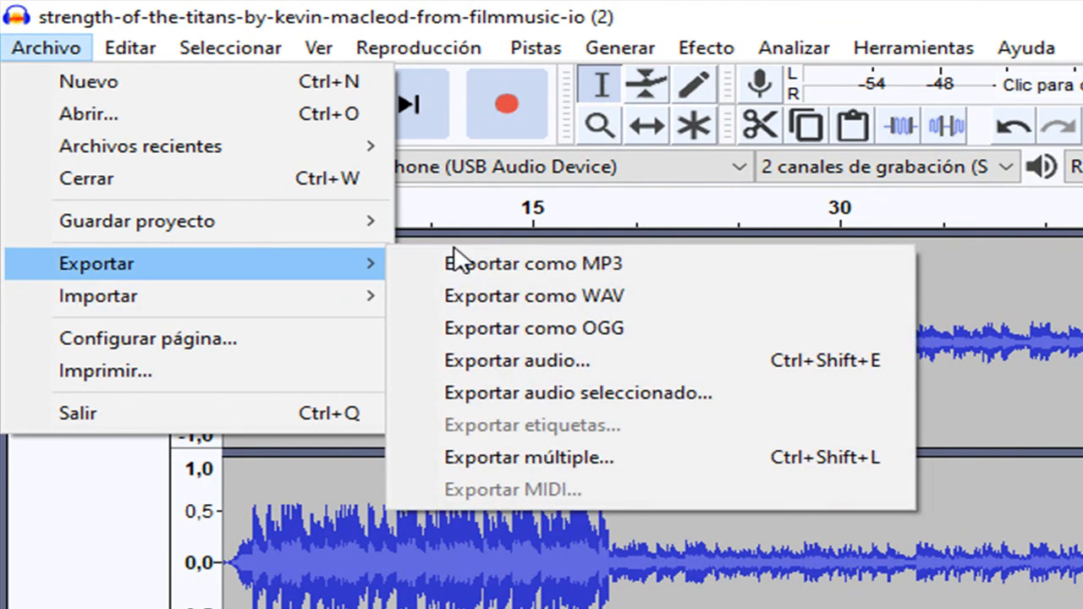
click(429, 189)
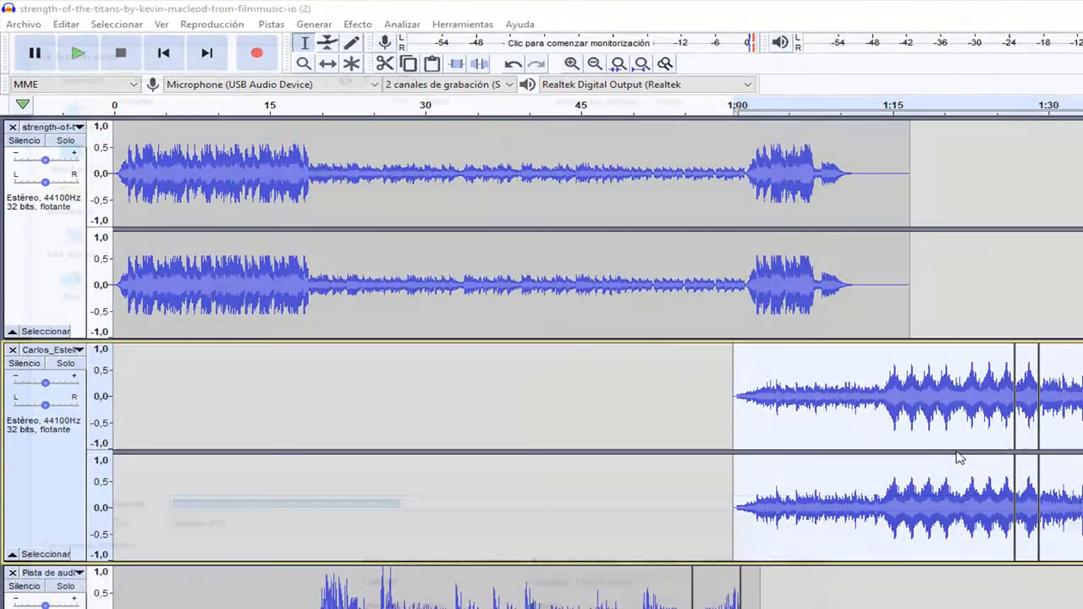